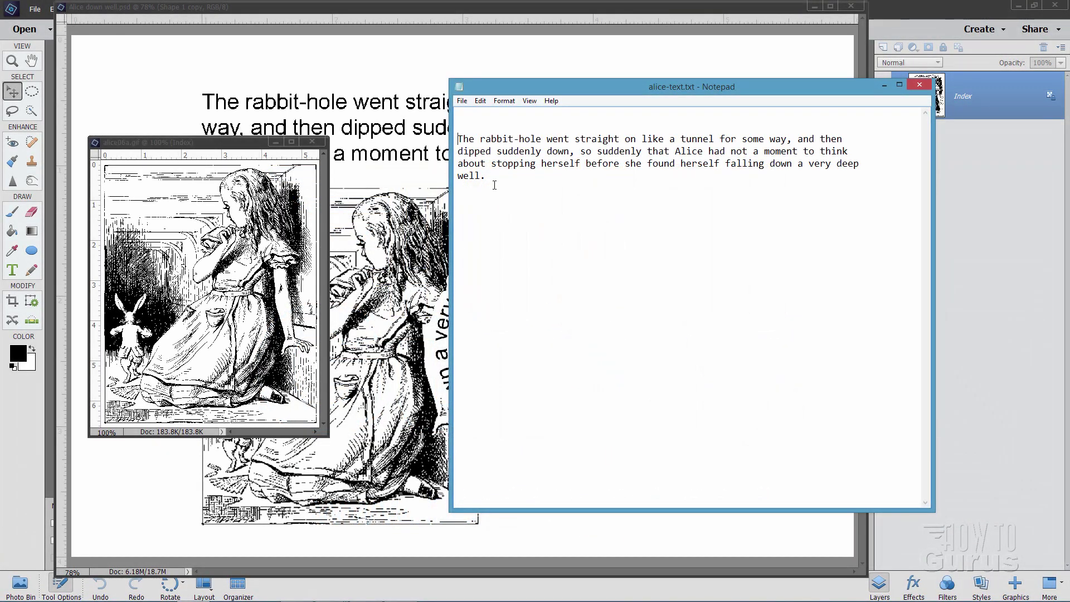
# - Move Notepad aside to uncover the spiral text around the dark circle
pyautogui.moveTo(529, 85); pyautogui.dragTo(557, 89)
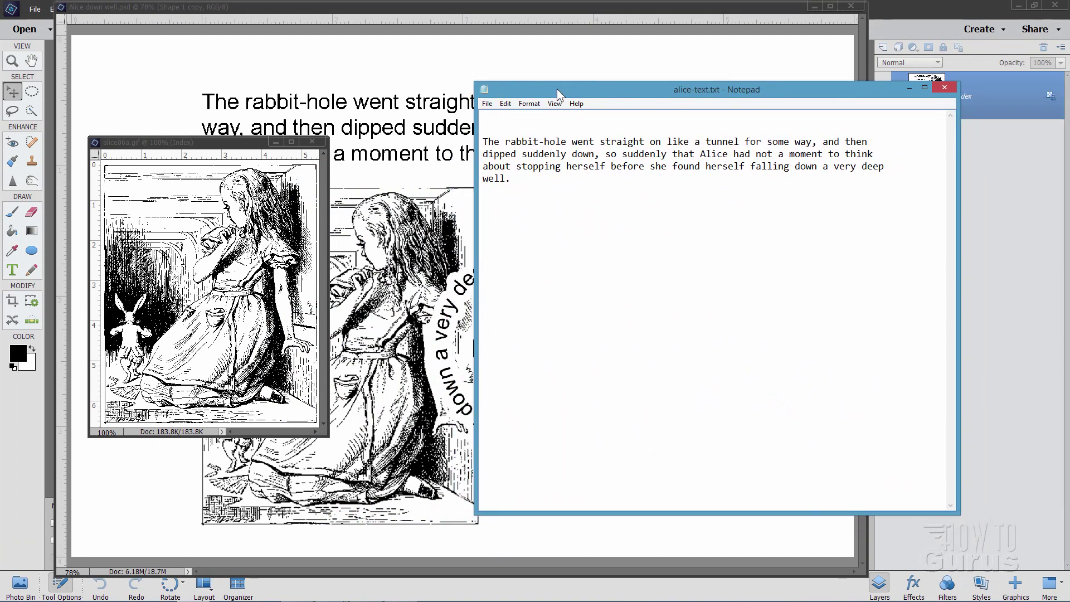
pyautogui.moveTo(523, 182); pyautogui.dragTo(482, 142)
pyautogui.click(534, 173)
# - Move the alice06a.gif window down and left, then close the finished Alice down well.psd
pyautogui.click(245, 143)
pyautogui.moveTo(245, 142); pyautogui.dragTo(216, 181)
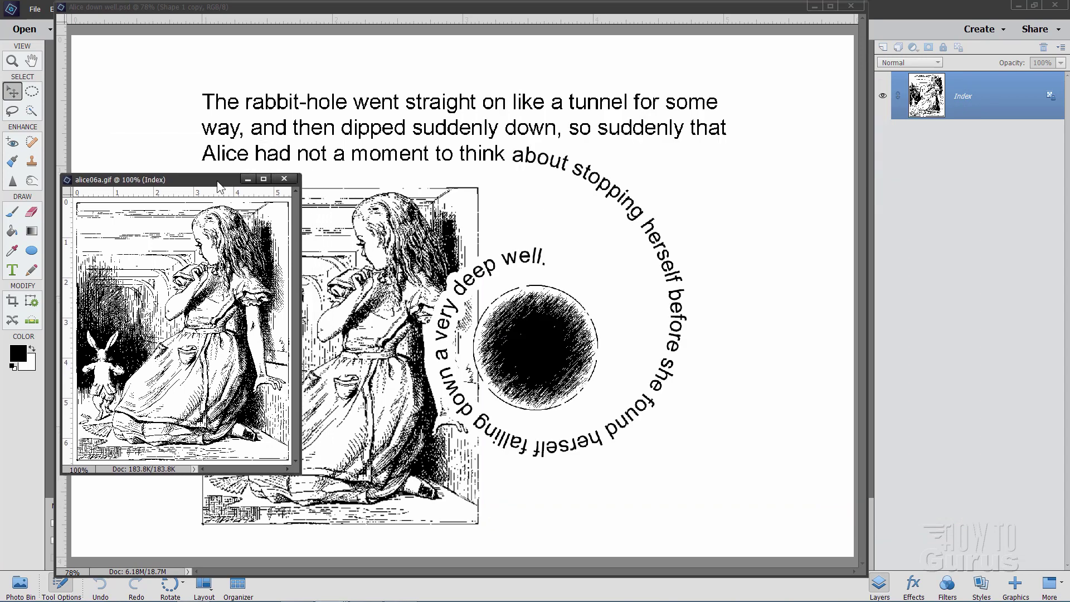
pyautogui.click(254, 159)
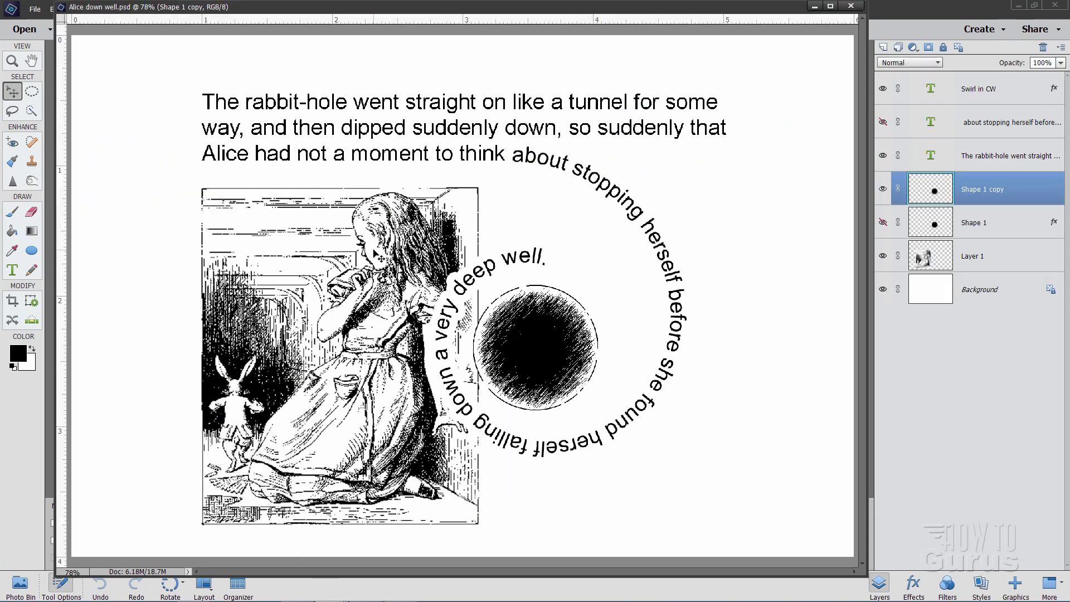
pyautogui.click(849, 7)
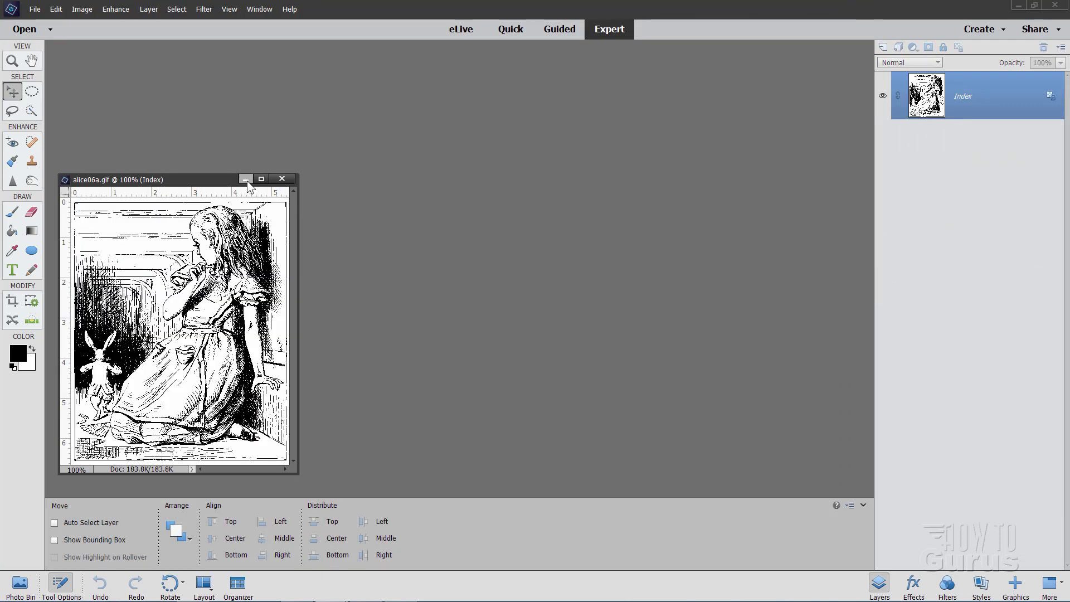
# - Minimize alice06a.gif and create a blank white 6 × 4 inch file at 300 ppi
pyautogui.click(246, 177)
pyautogui.click(35, 9)
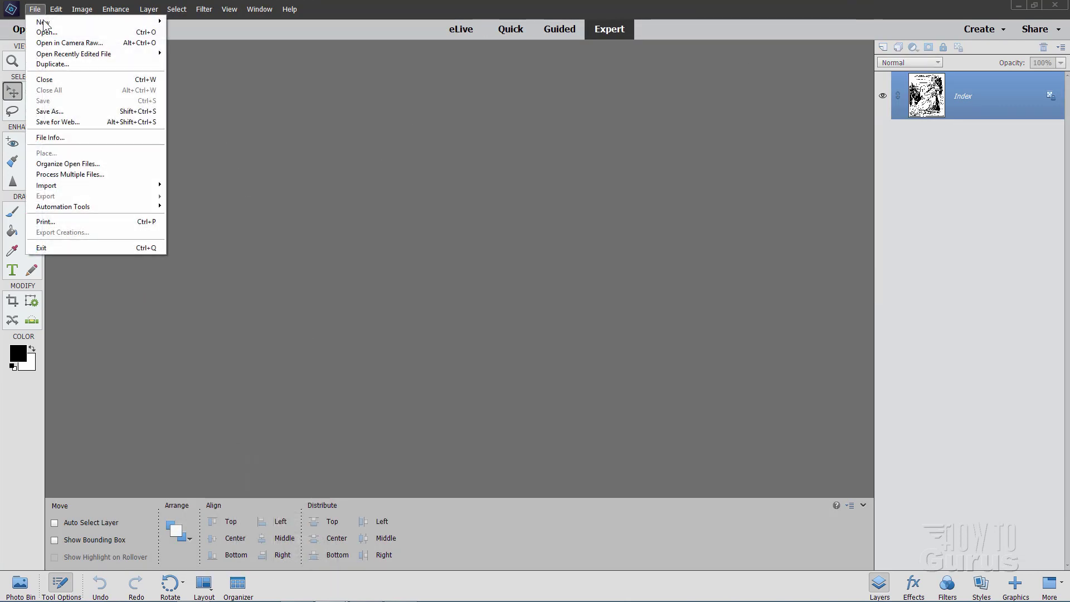
pyautogui.moveTo(52, 22)
pyautogui.click(190, 21)
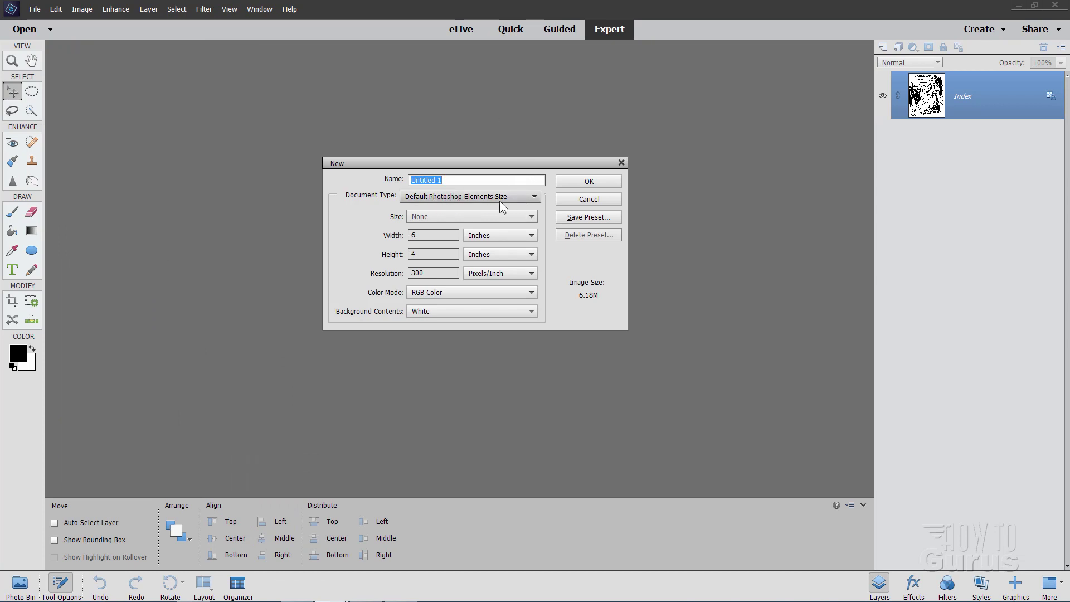
pyautogui.click(604, 182)
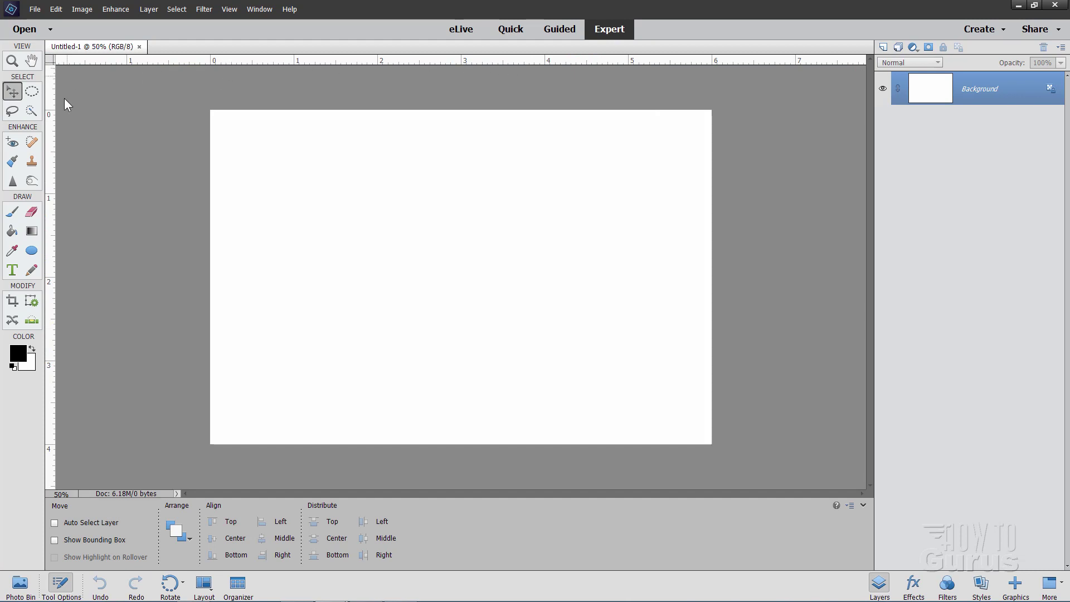
# - Drag a vertical guide to about 1 inch from the left edge, keeping rulers in inches
pyautogui.click(229, 9)
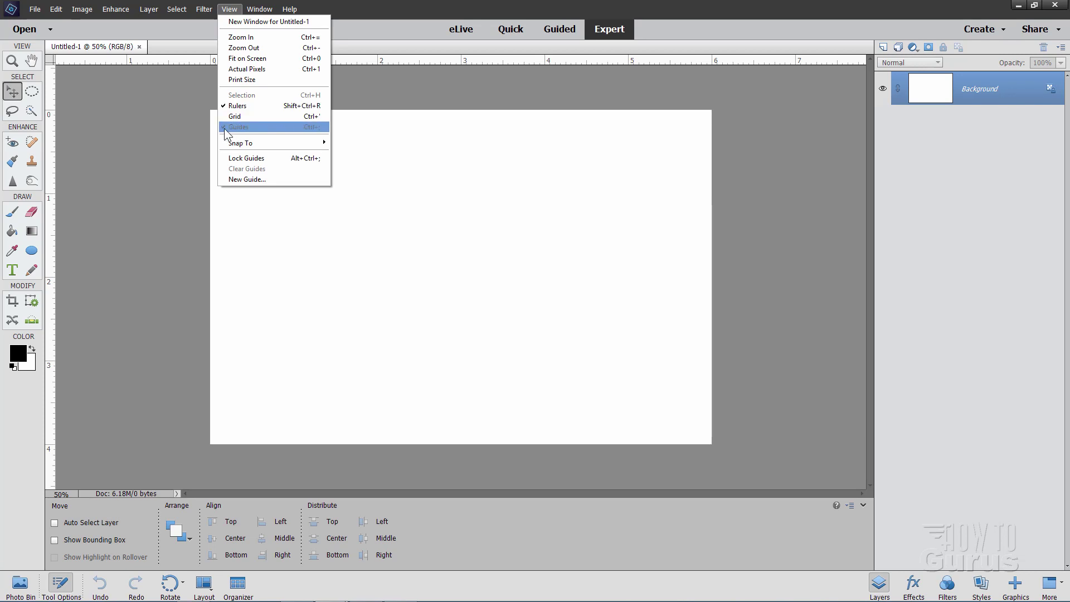
pyautogui.click(396, 40)
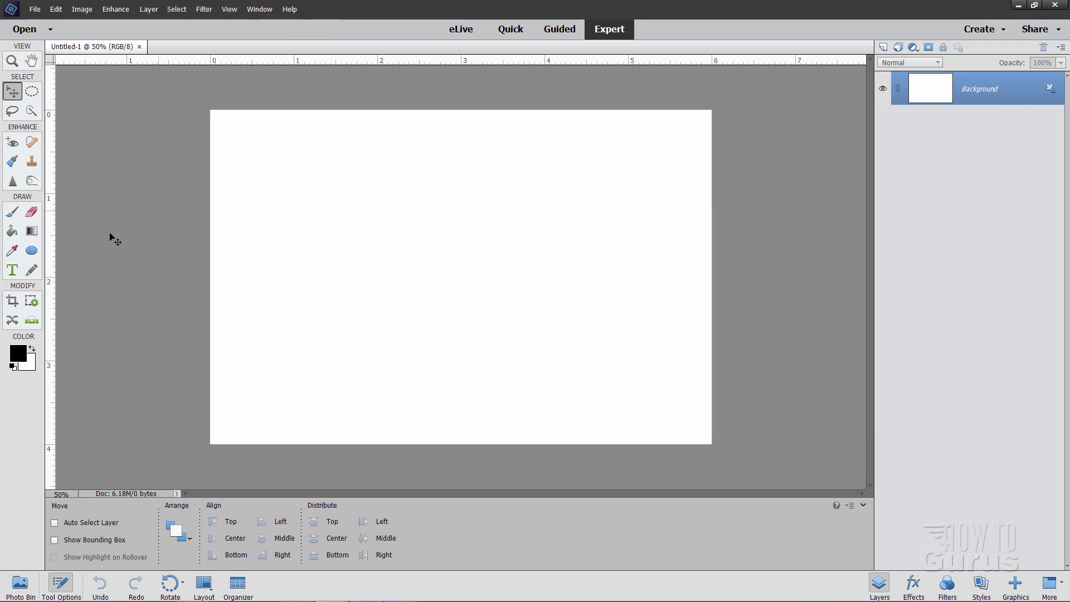
pyautogui.moveTo(50, 251); pyautogui.dragTo(295, 250)
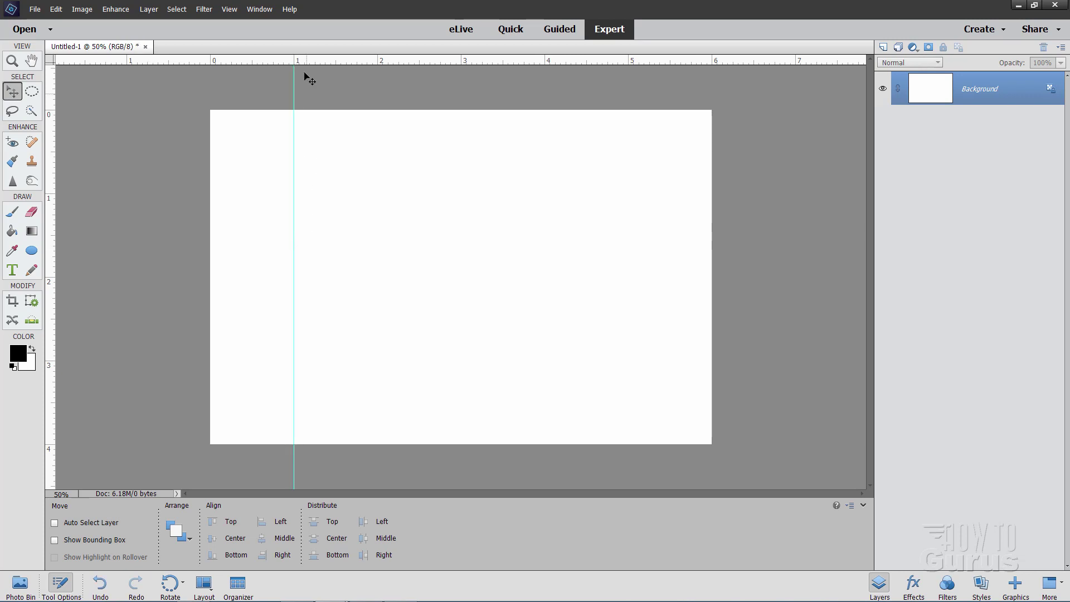
pyautogui.rightClick(239, 61)
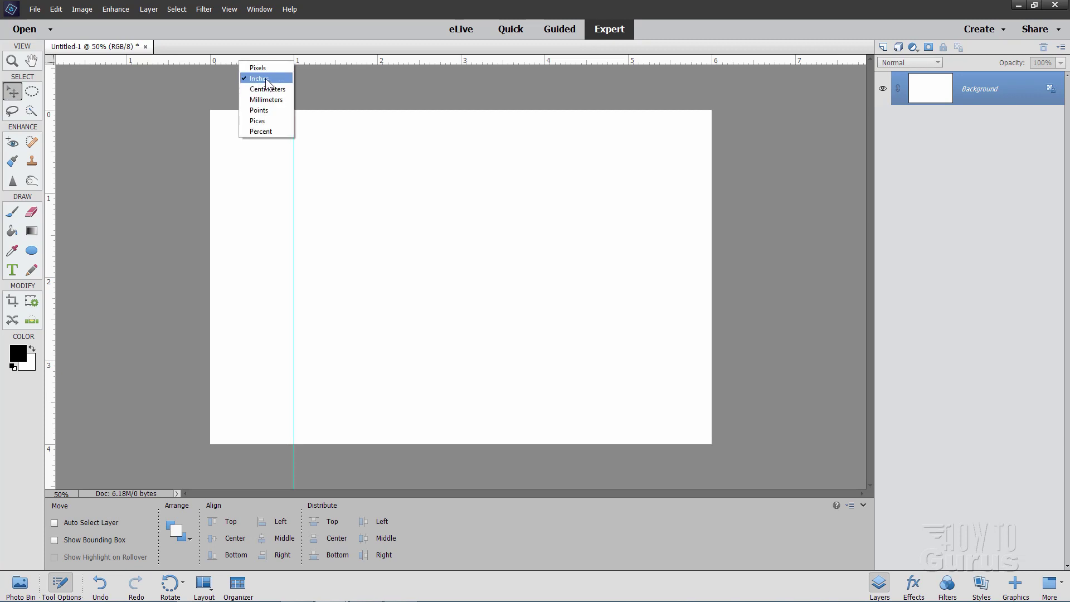
pyautogui.click(253, 78)
# - Copy the paragraph's first two lines in Notepad, through 'a moment to think'
pyautogui.press('t')
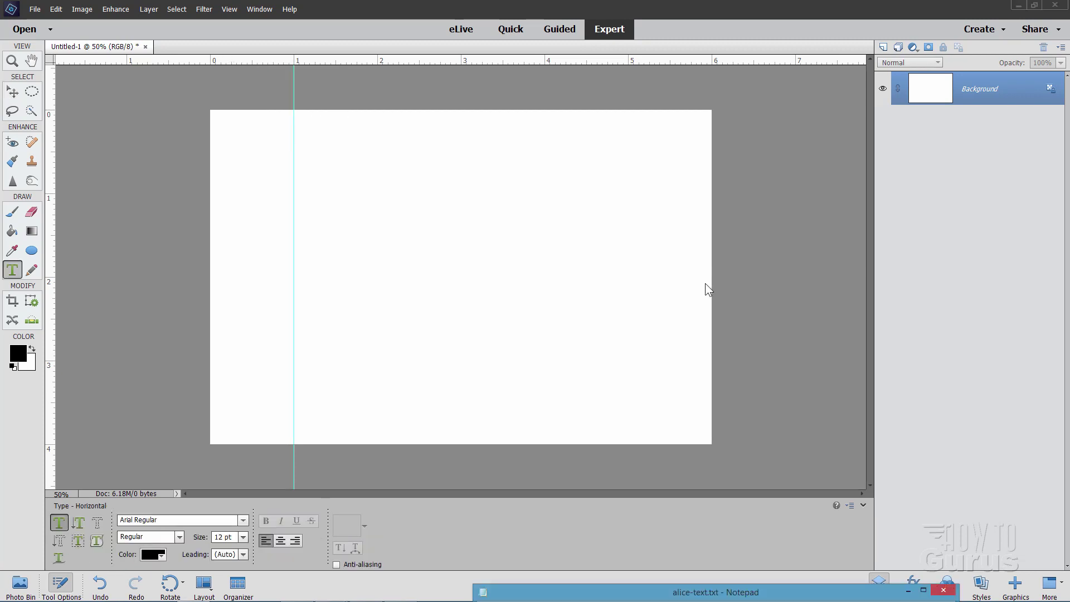
pyautogui.moveTo(605, 595); pyautogui.dragTo(503, 124)
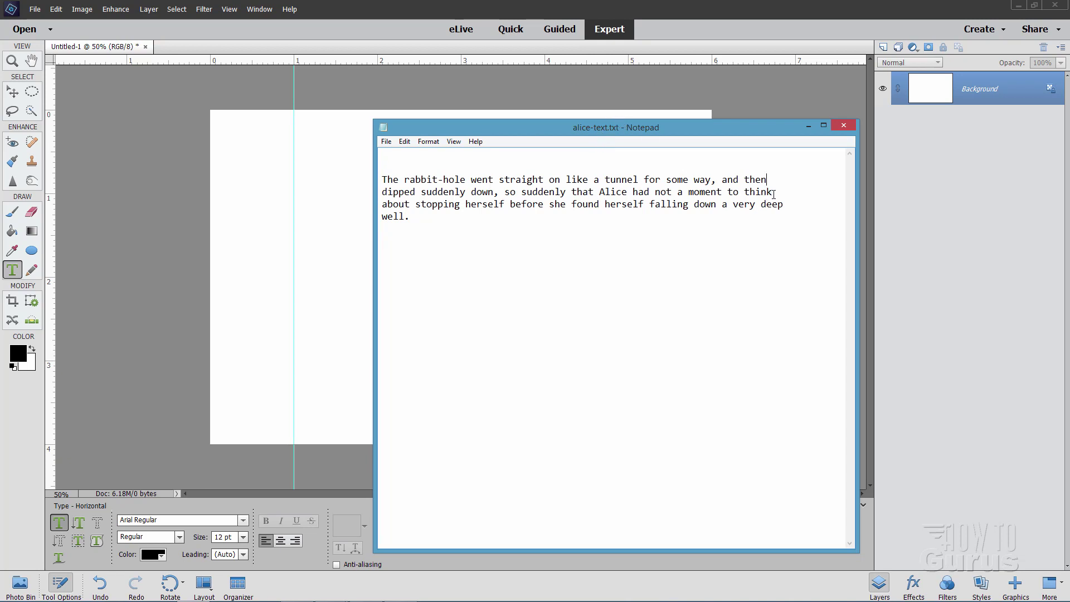
pyautogui.moveTo(774, 194); pyautogui.dragTo(382, 179)
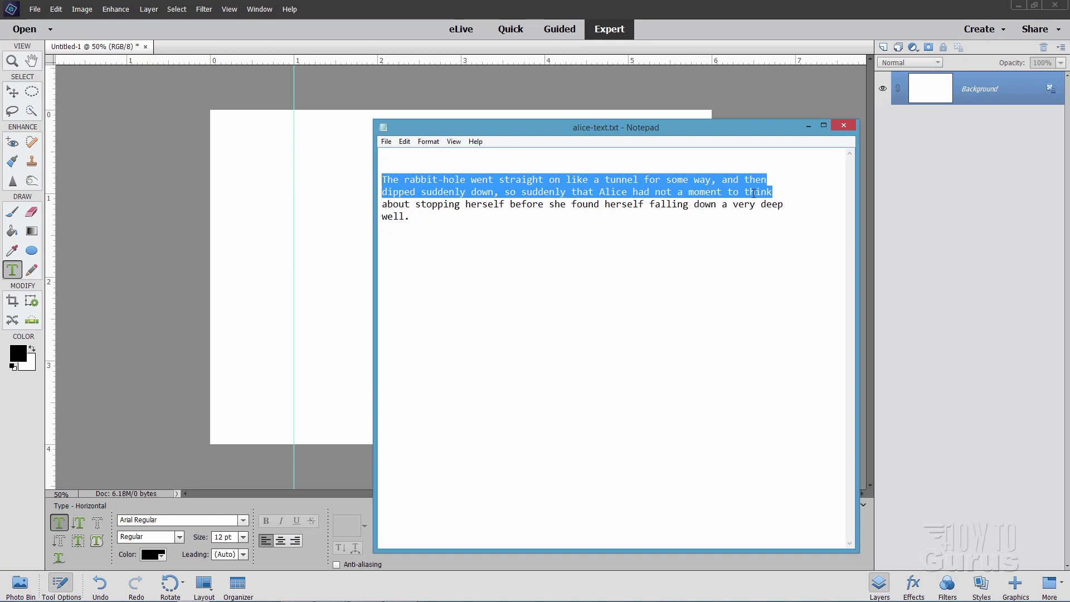
pyautogui.click(405, 141)
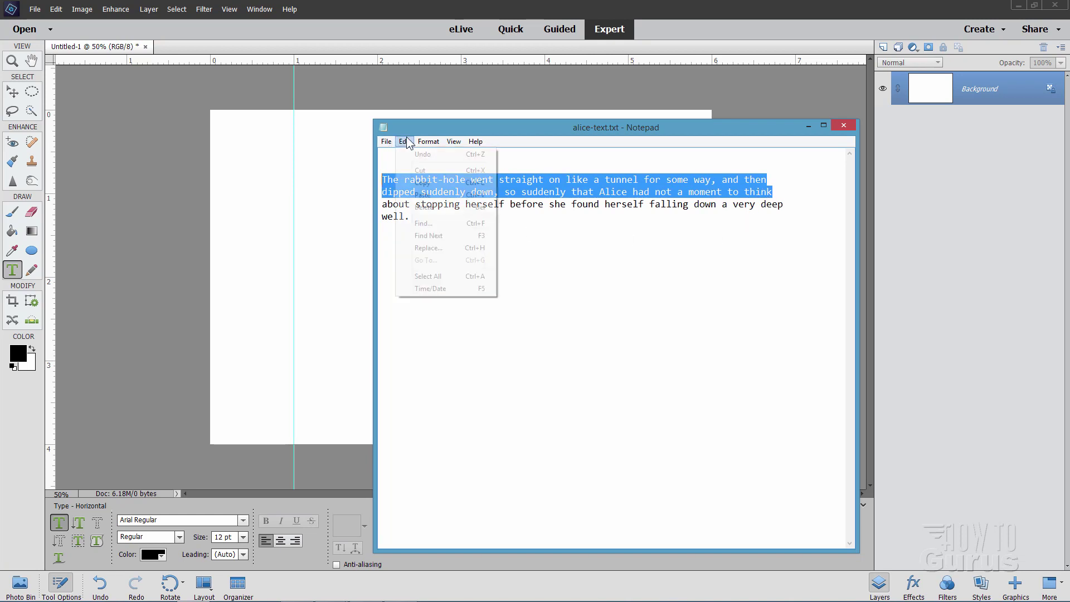
pyautogui.click(423, 182)
pyautogui.click(344, 154)
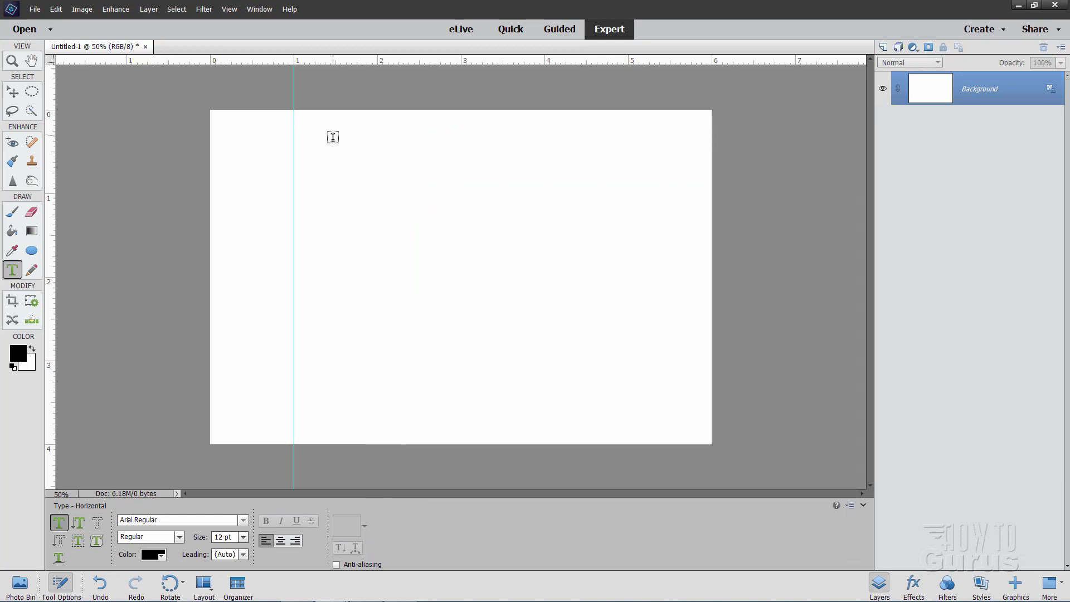
# - Draw a type box starting at the 1-inch guide and paste the Alice text into it
pyautogui.press('v')
pyautogui.click(12, 270)
pyautogui.moveTo(294, 145); pyautogui.dragTo(650, 237)
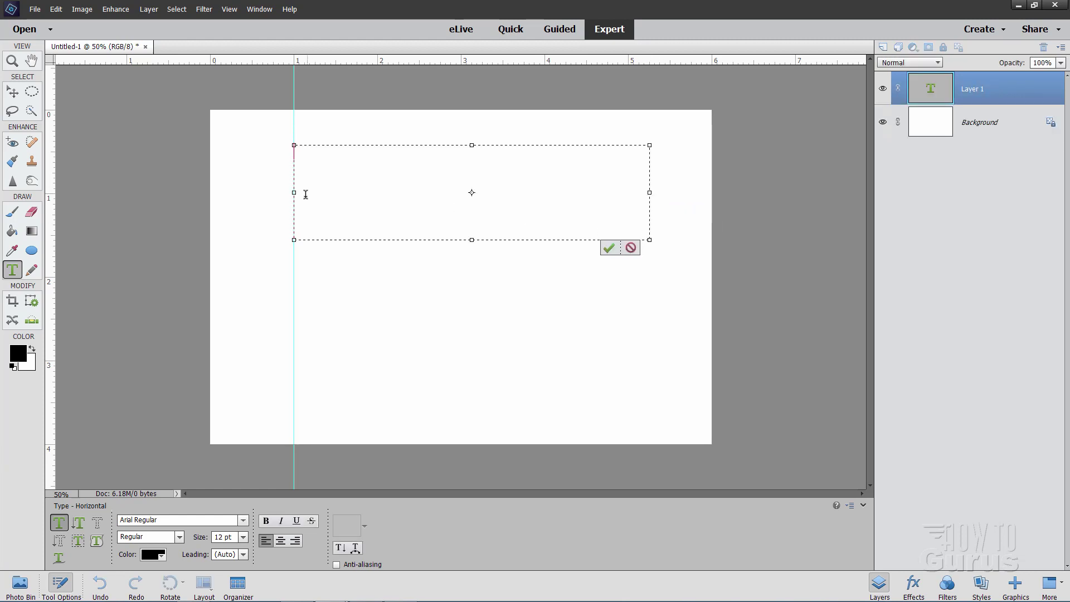
pyautogui.rightClick(308, 155)
pyautogui.click(346, 205)
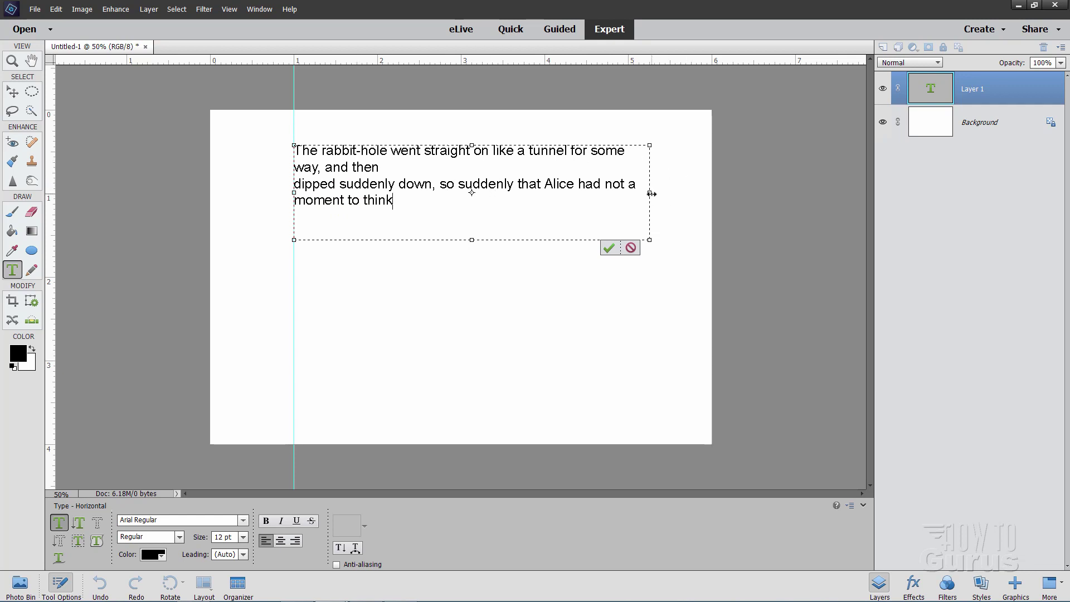
# - Remove the line break, reflow the box to three lines, and commit the text
pyautogui.moveTo(650, 194); pyautogui.dragTo(679, 192)
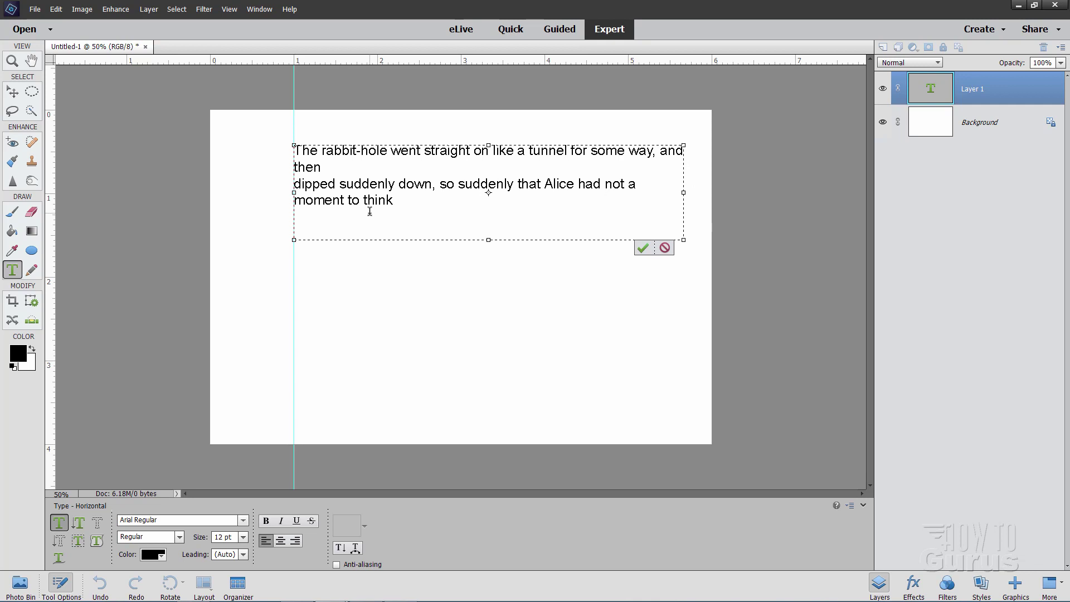
pyautogui.press('BackSpace')
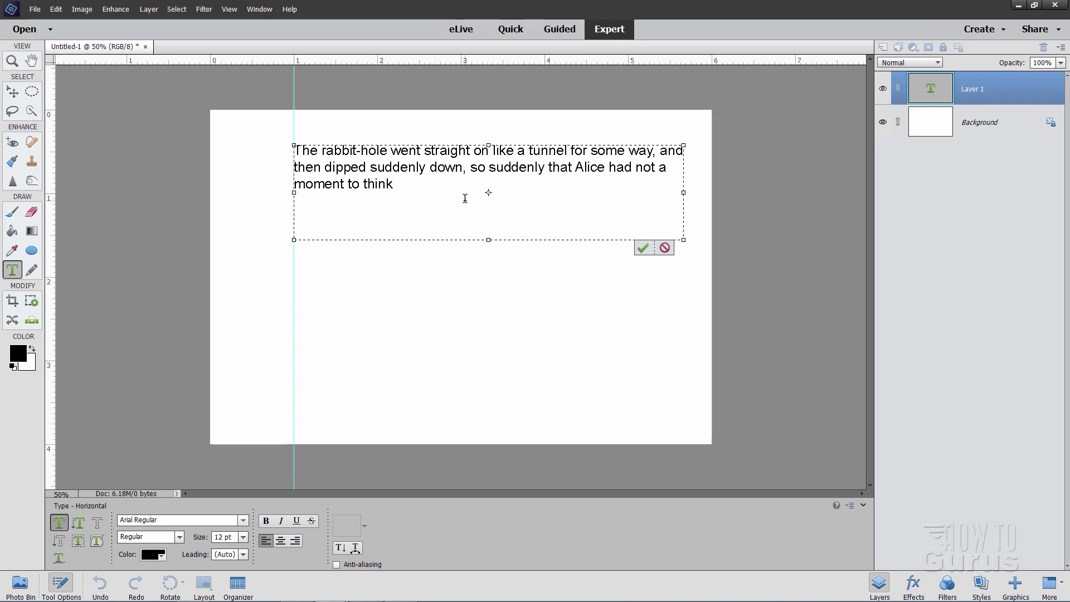
pyautogui.moveTo(682, 193); pyautogui.dragTo(629, 191)
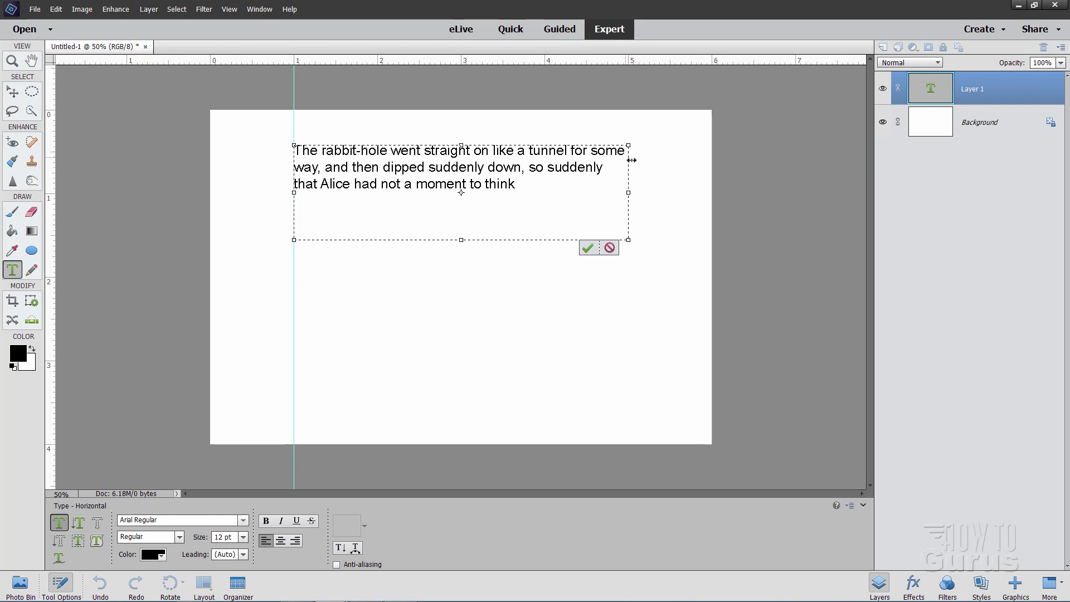
pyautogui.moveTo(630, 193); pyautogui.dragTo(635, 193)
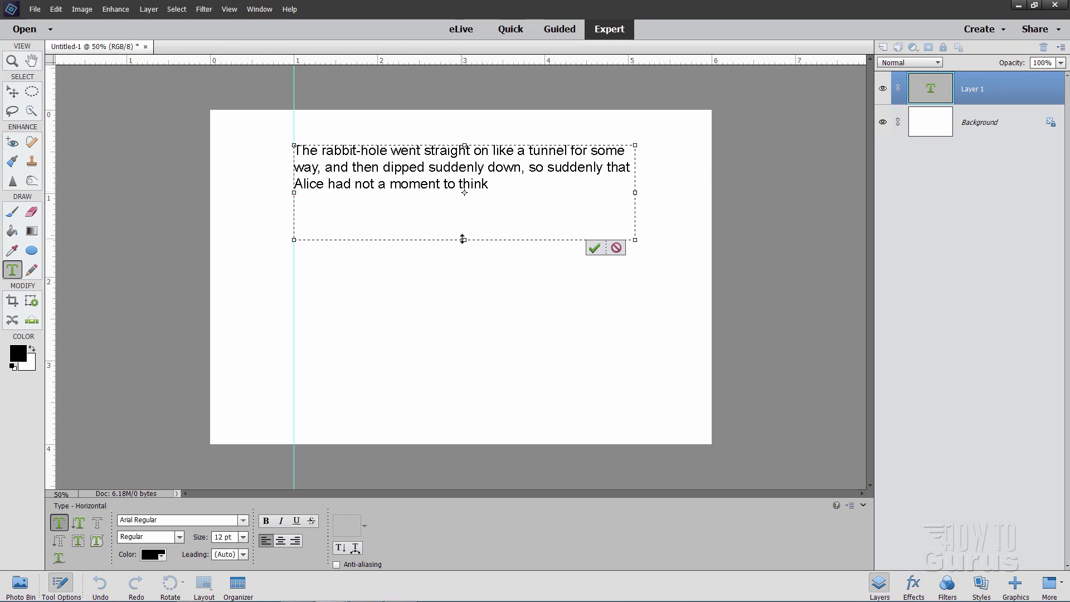
pyautogui.moveTo(466, 240); pyautogui.dragTo(466, 200)
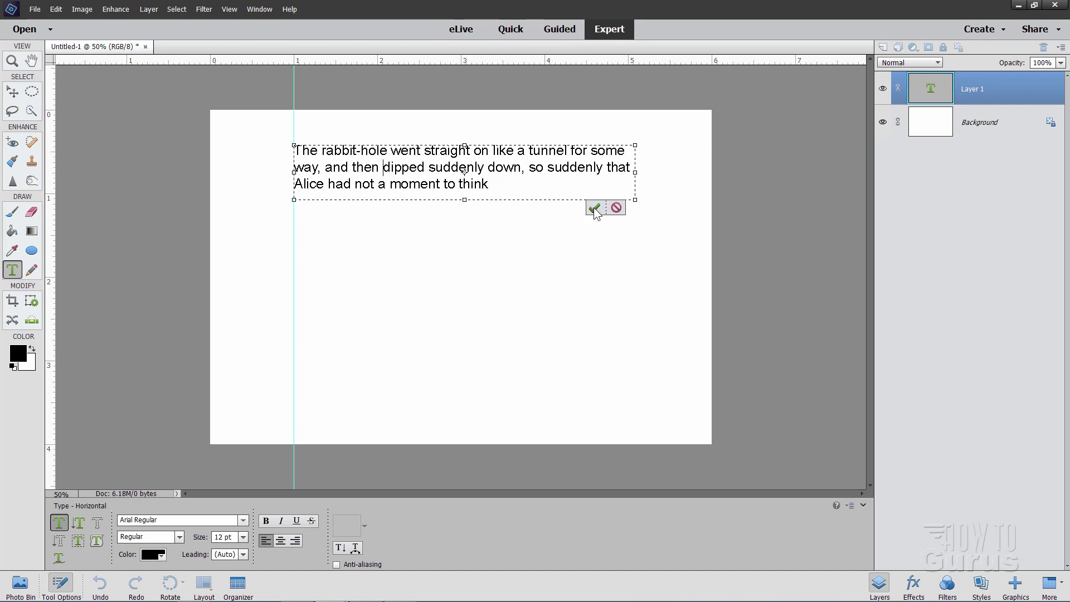
pyautogui.click(594, 209)
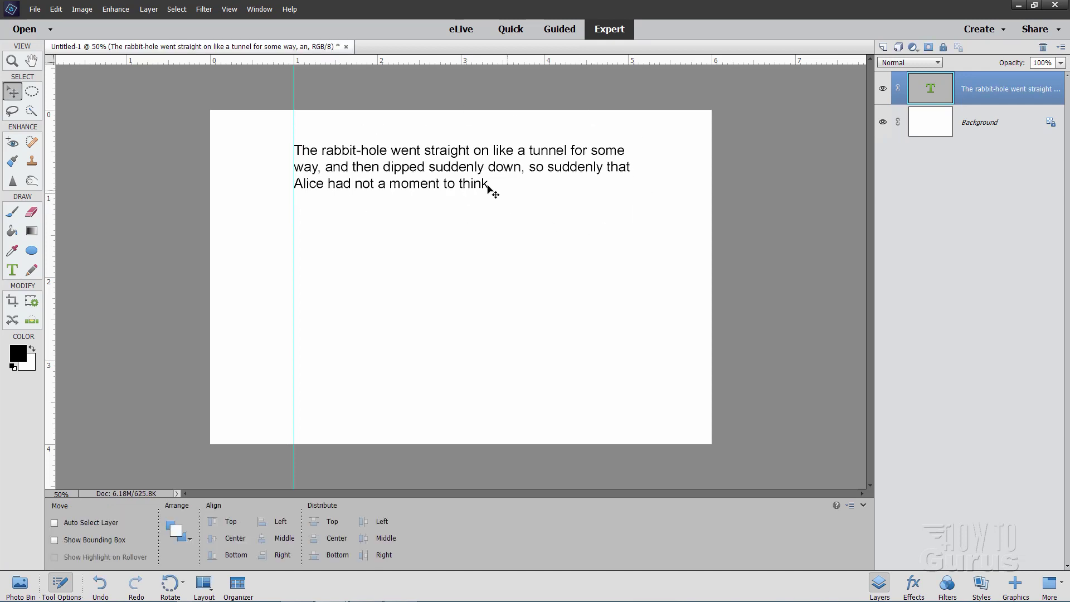
# - Nudge the paragraph slightly, drag a second vertical guide to about 2.5 inches, and show the Photo Bin
pyautogui.moveTo(481, 168)
pyautogui.mouseDown()
pyautogui.moveTo(548, 186)
pyautogui.moveTo(480, 166)
pyautogui.mouseUp()
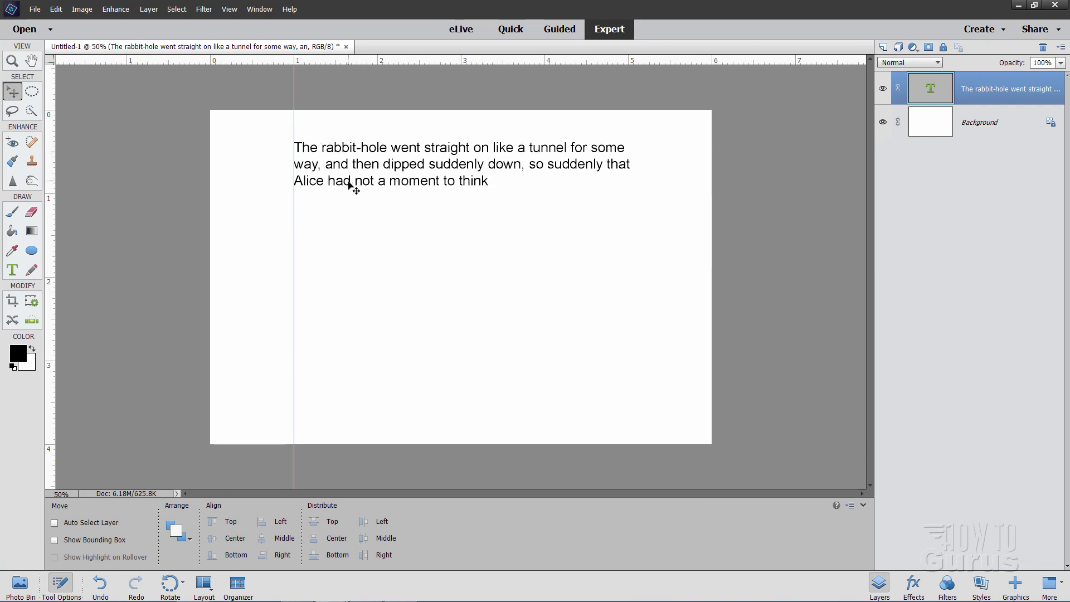
pyautogui.moveTo(351, 188); pyautogui.dragTo(352, 192)
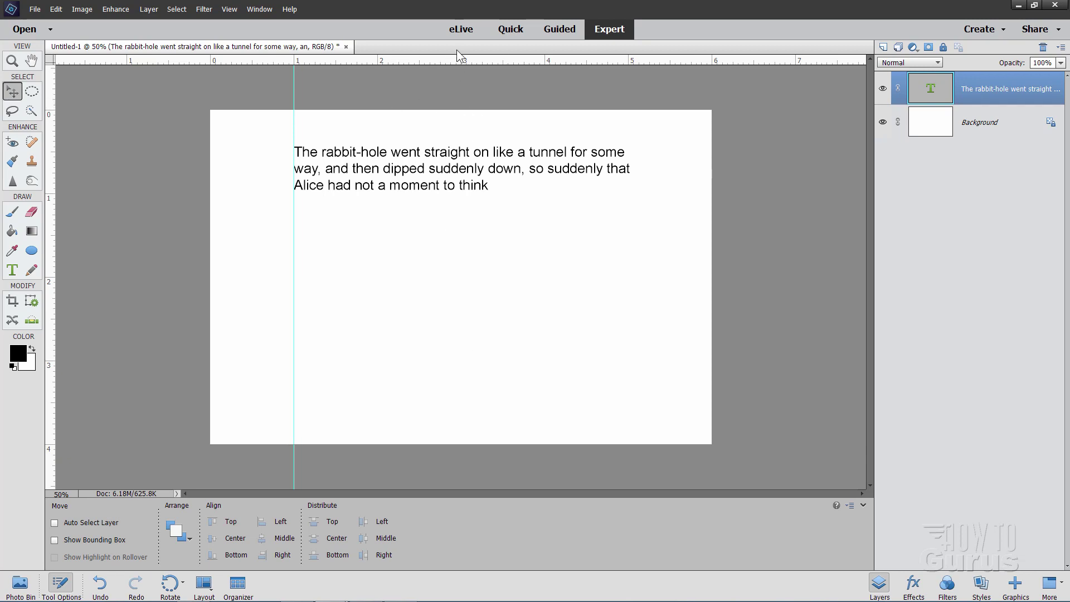
pyautogui.moveTo(50, 246); pyautogui.dragTo(461, 233)
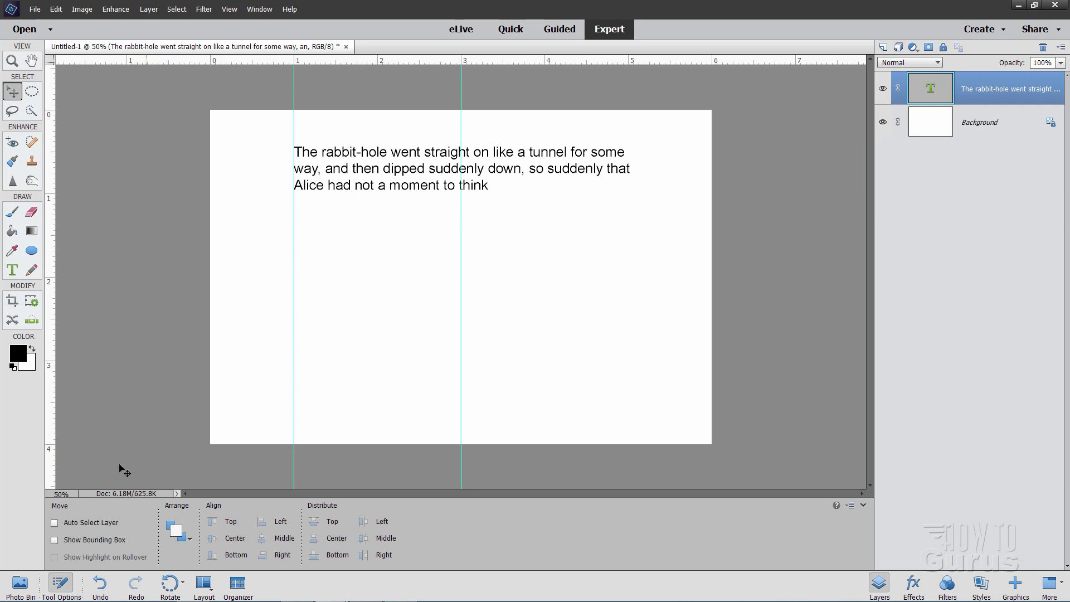
pyautogui.click(20, 582)
# - Open alice06a.gif and convert it from Indexed to RGB Color
pyautogui.doubleClick(87, 527)
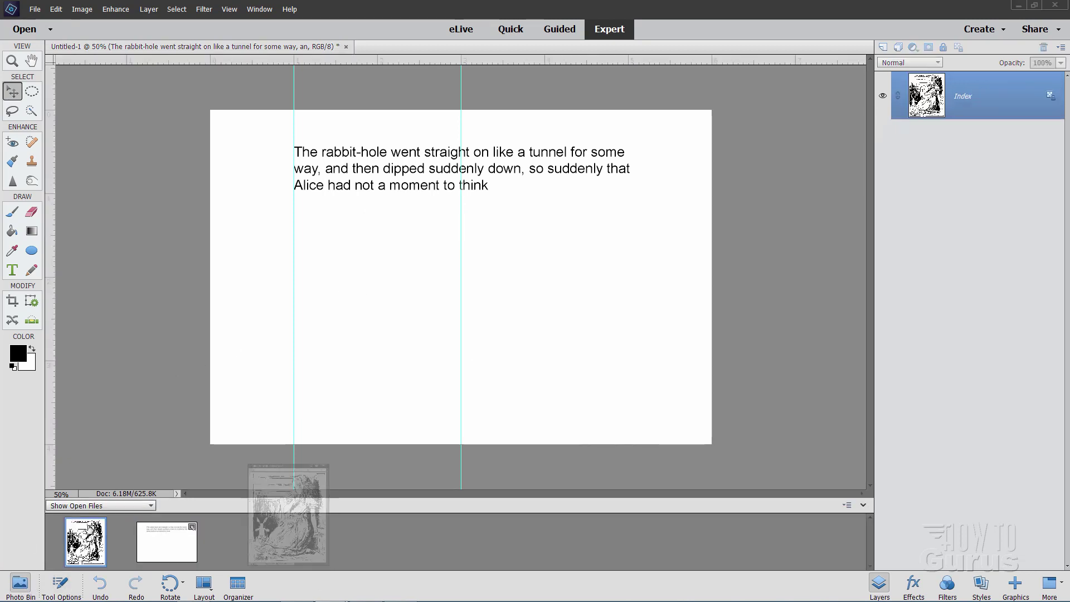
pyautogui.moveTo(164, 176); pyautogui.dragTo(188, 173)
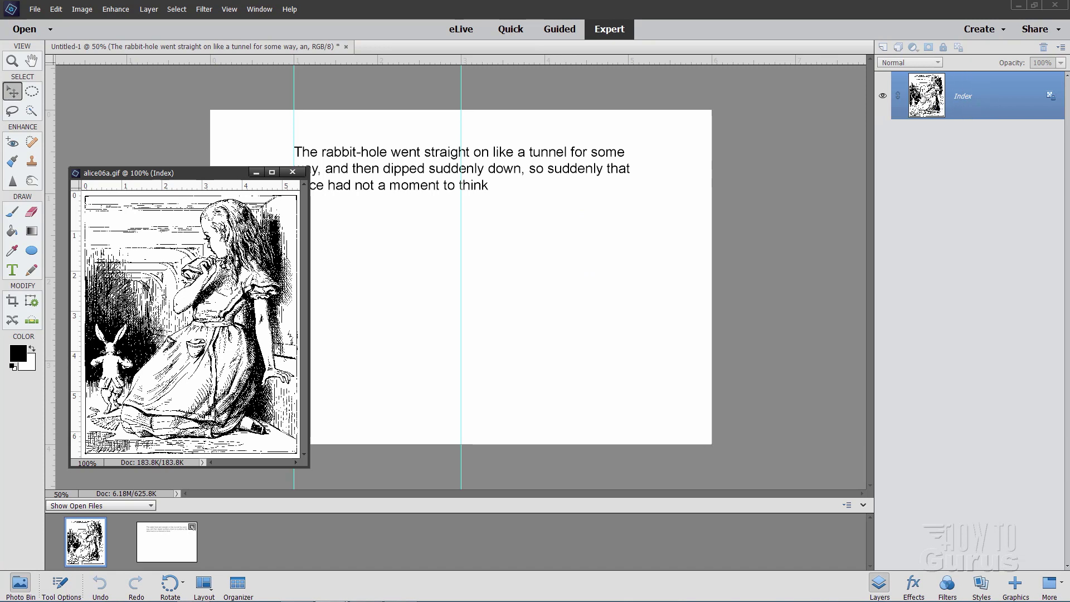
pyautogui.moveTo(925, 98); pyautogui.dragTo(592, 248)
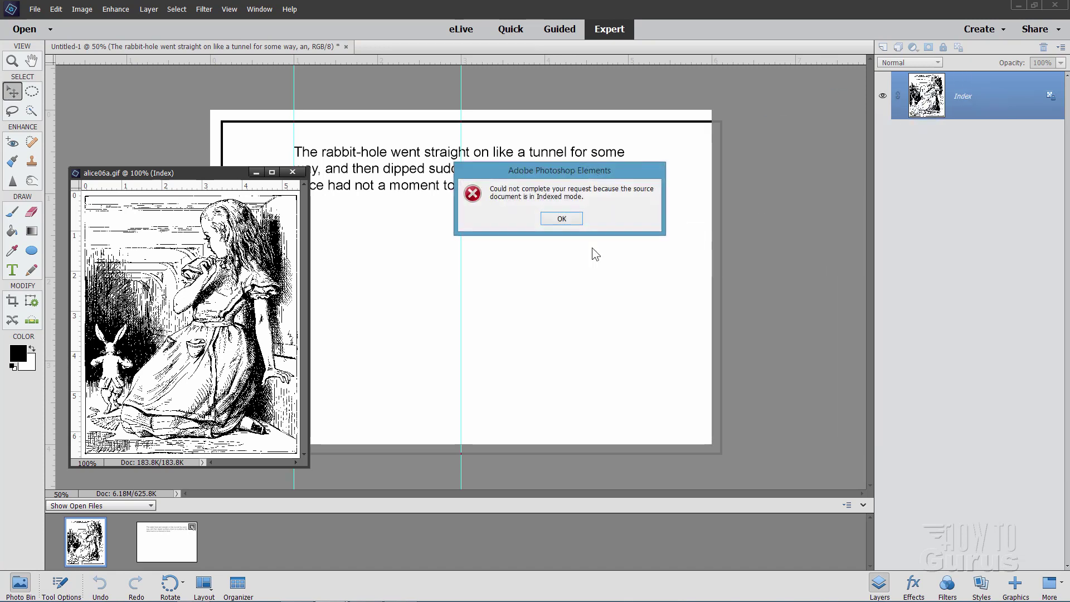
pyautogui.click(562, 219)
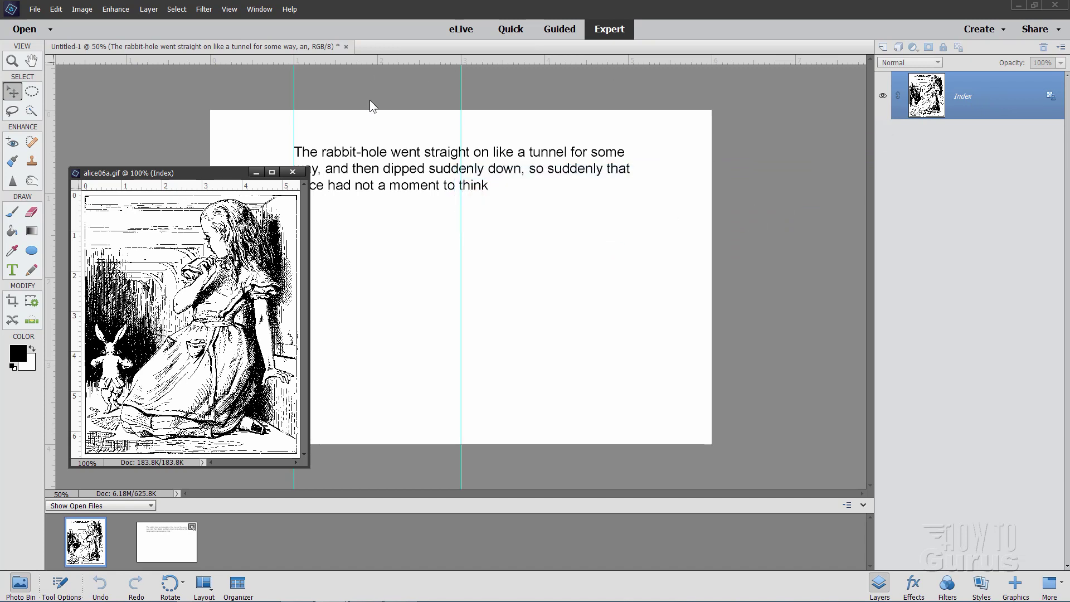
pyautogui.click(82, 9)
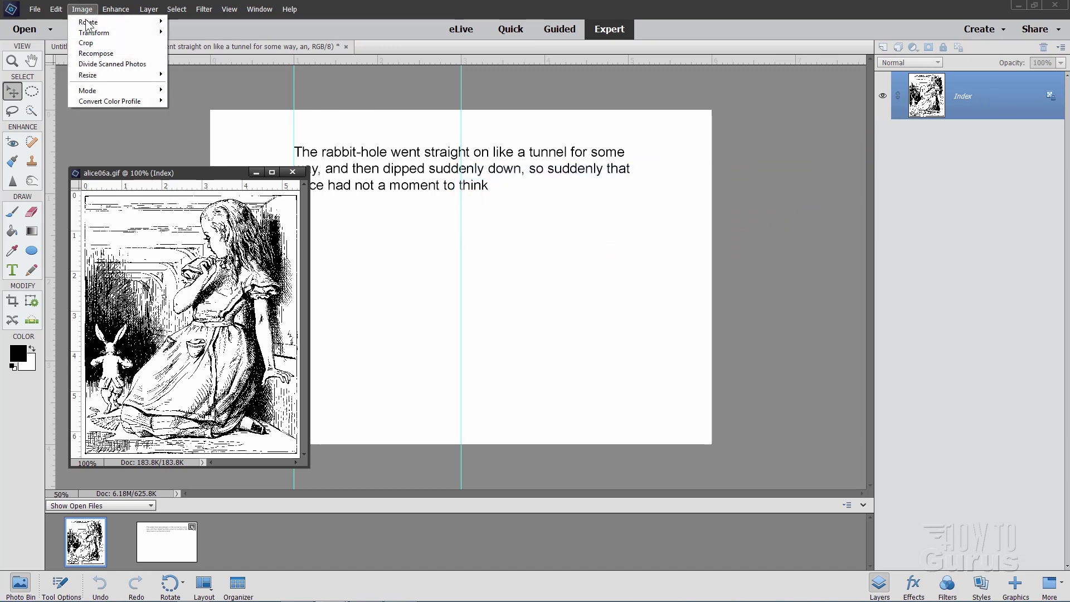
pyautogui.moveTo(104, 88)
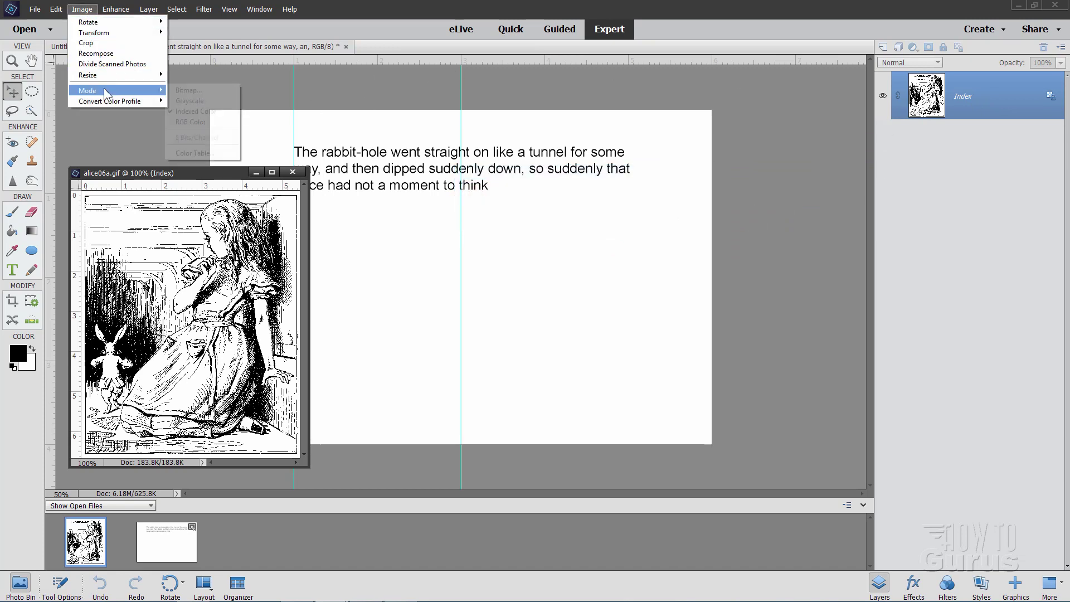
pyautogui.click(196, 123)
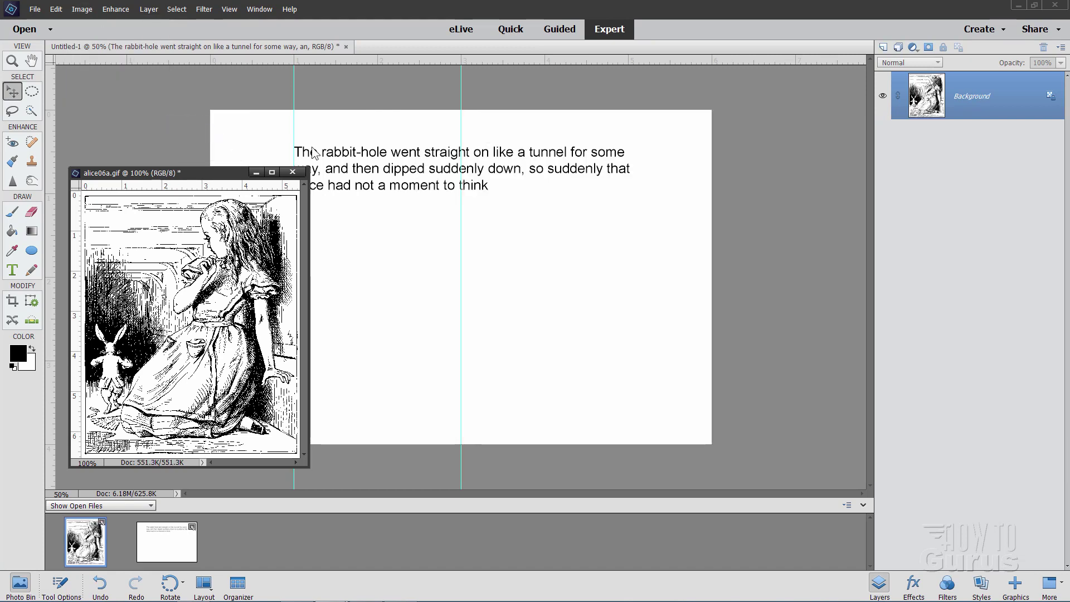
# - Drag the illustration into Untitled-1, close the GIF without saving, and place it under the paragraph
pyautogui.moveTo(926, 98); pyautogui.dragTo(593, 235)
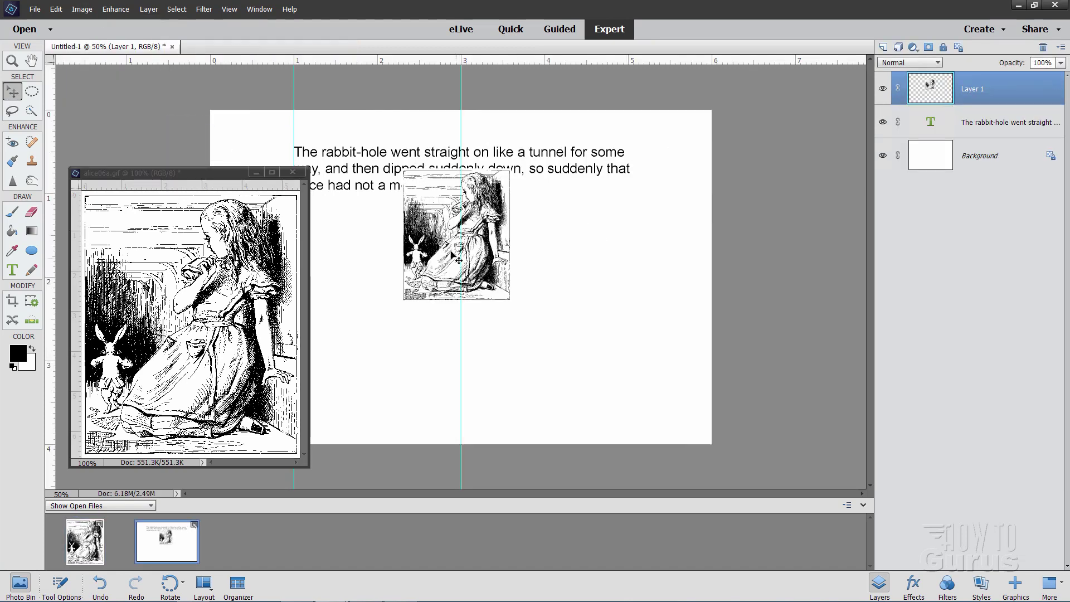
pyautogui.click(294, 172)
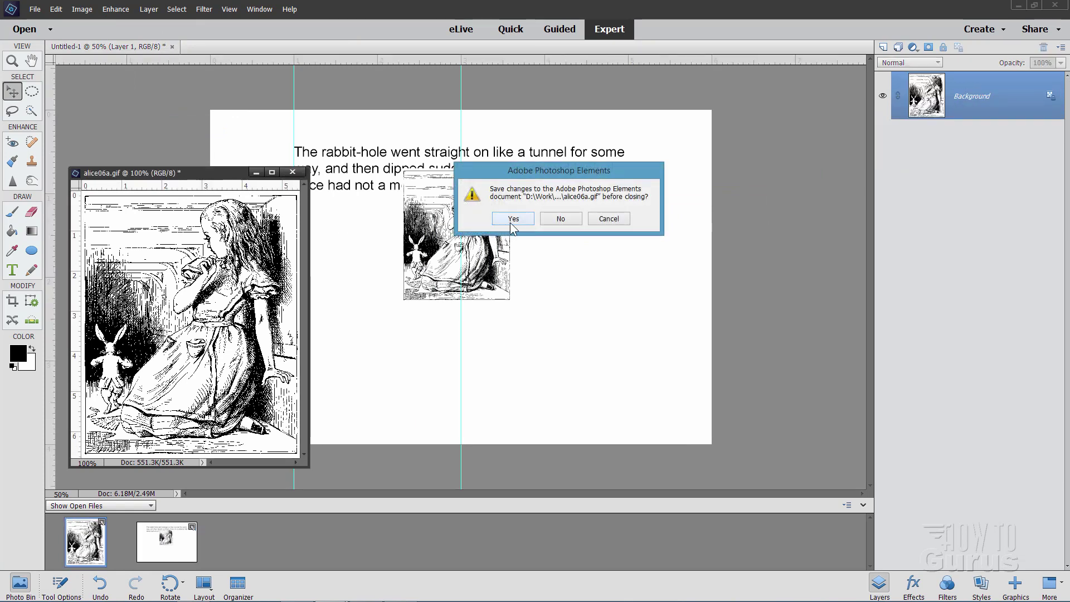
pyautogui.click(558, 220)
pyautogui.moveTo(450, 193); pyautogui.dragTo(345, 264)
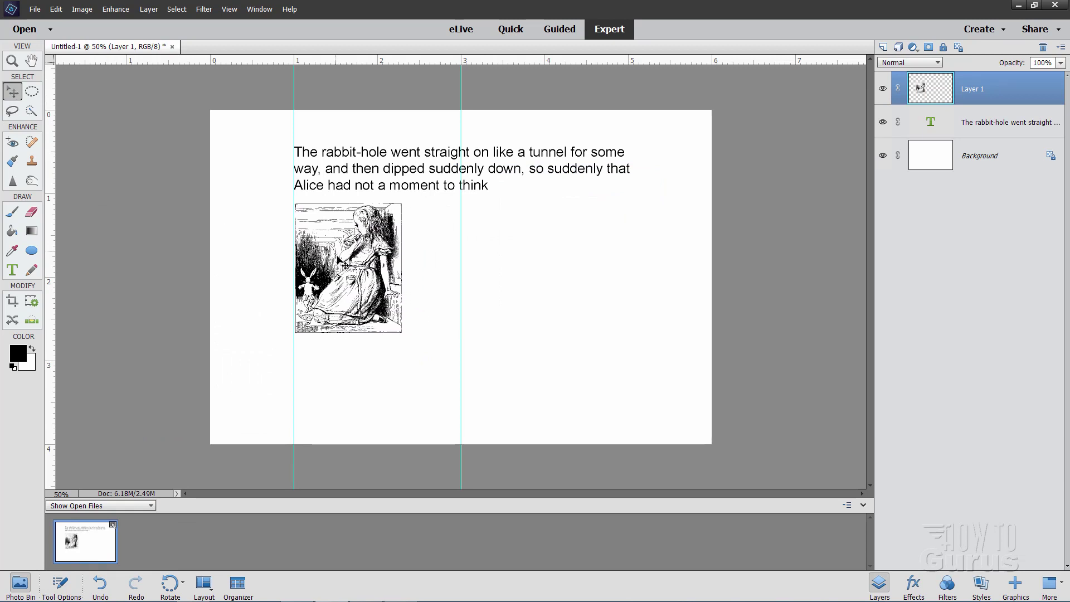
pyautogui.click(229, 9)
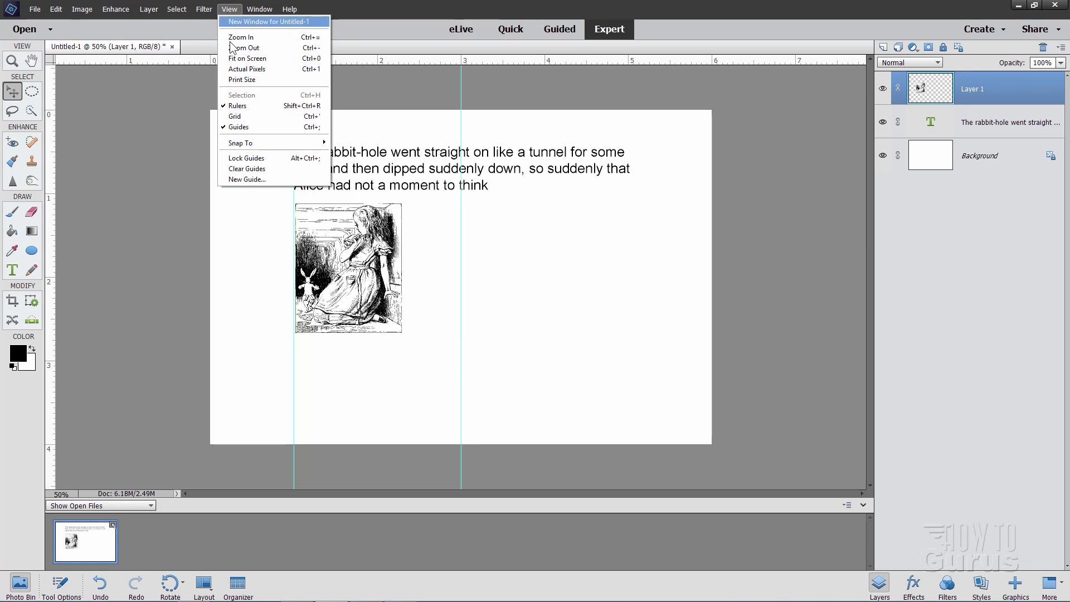
# - Scale the Alice illustration to about 159.6% with Ctrl+T to span both guides, and commit
pyautogui.moveTo(248, 144)
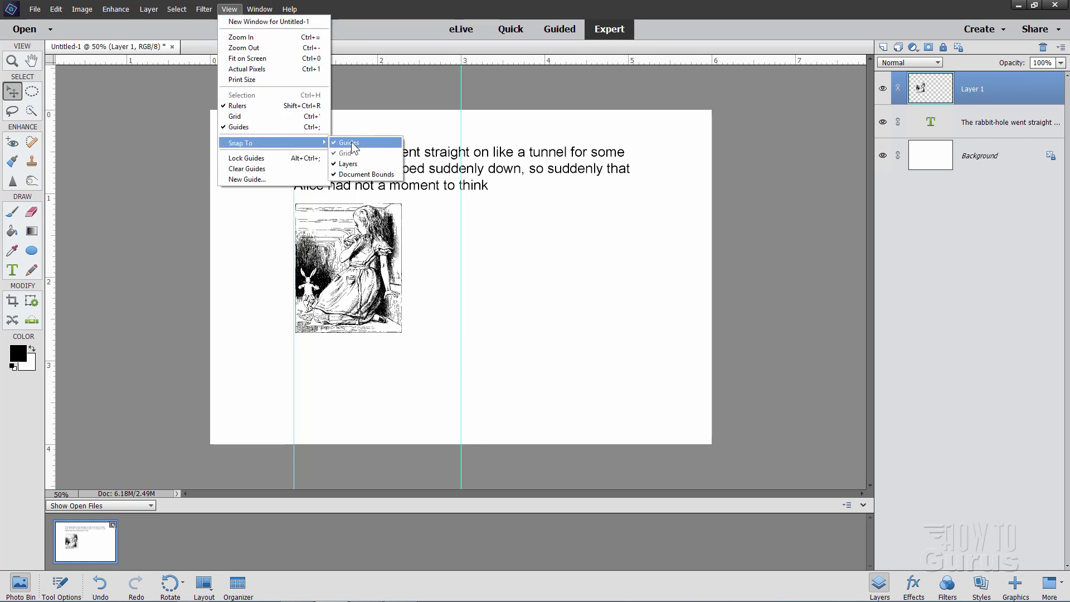
pyautogui.click(198, 95)
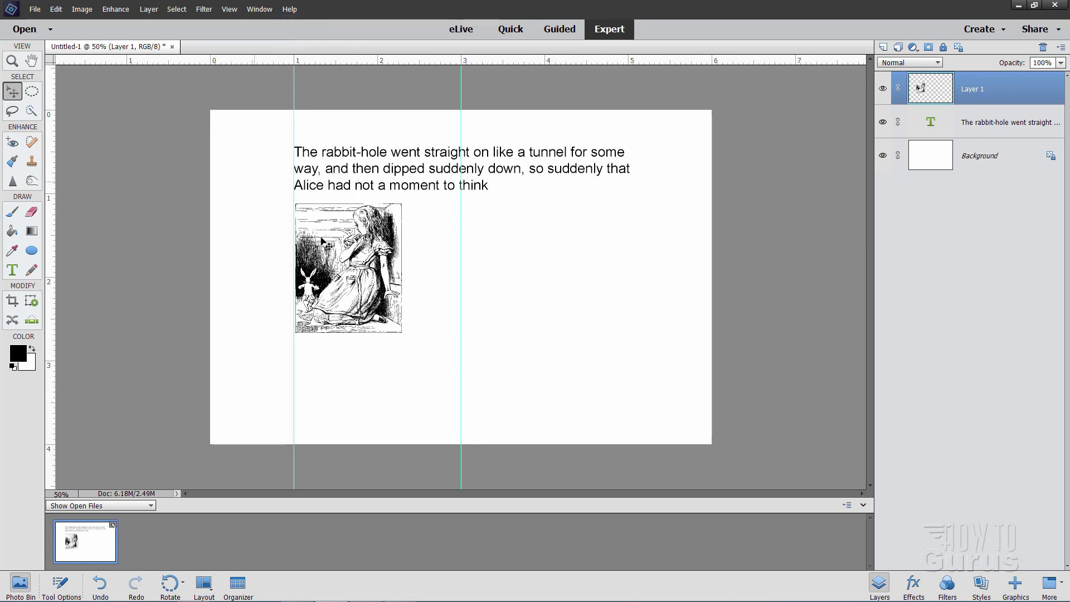
pyautogui.hotkey('ctrl', 't')
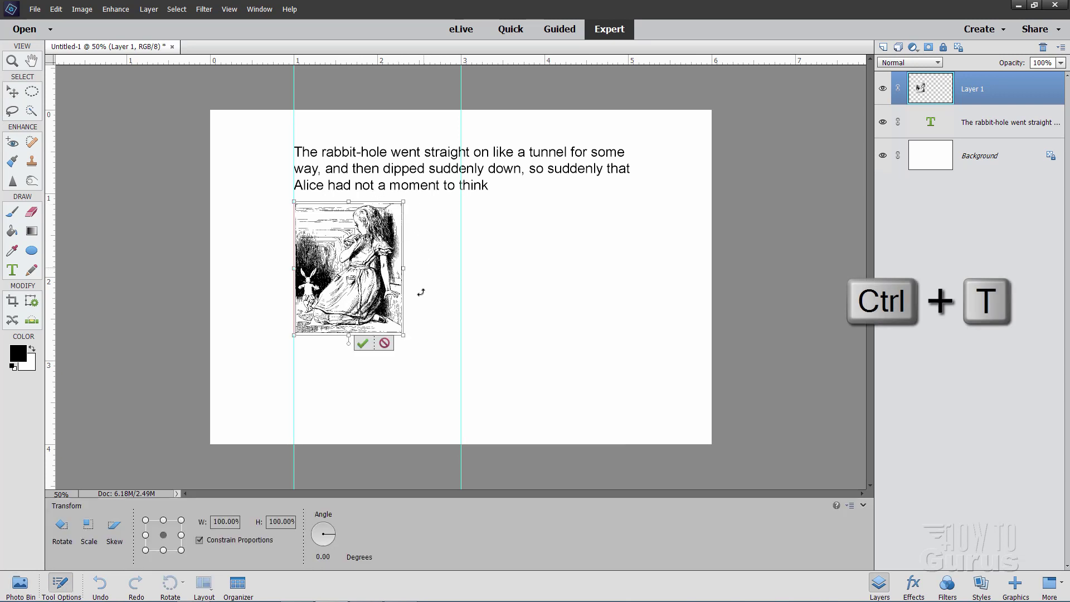
pyautogui.moveTo(404, 334); pyautogui.dragTo(477, 408)
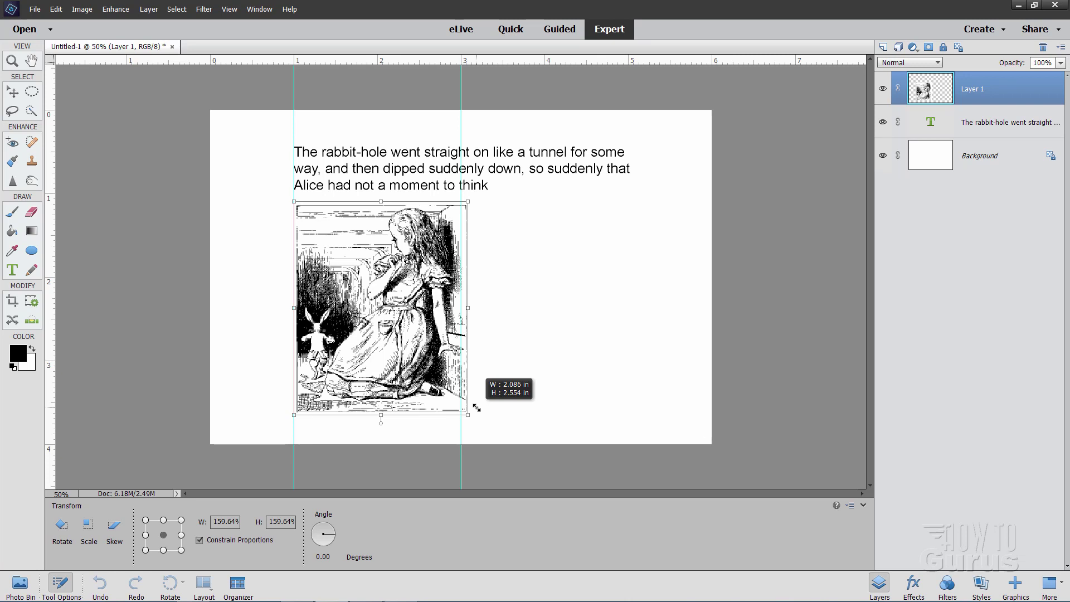
pyautogui.moveTo(476, 408); pyautogui.dragTo(477, 407)
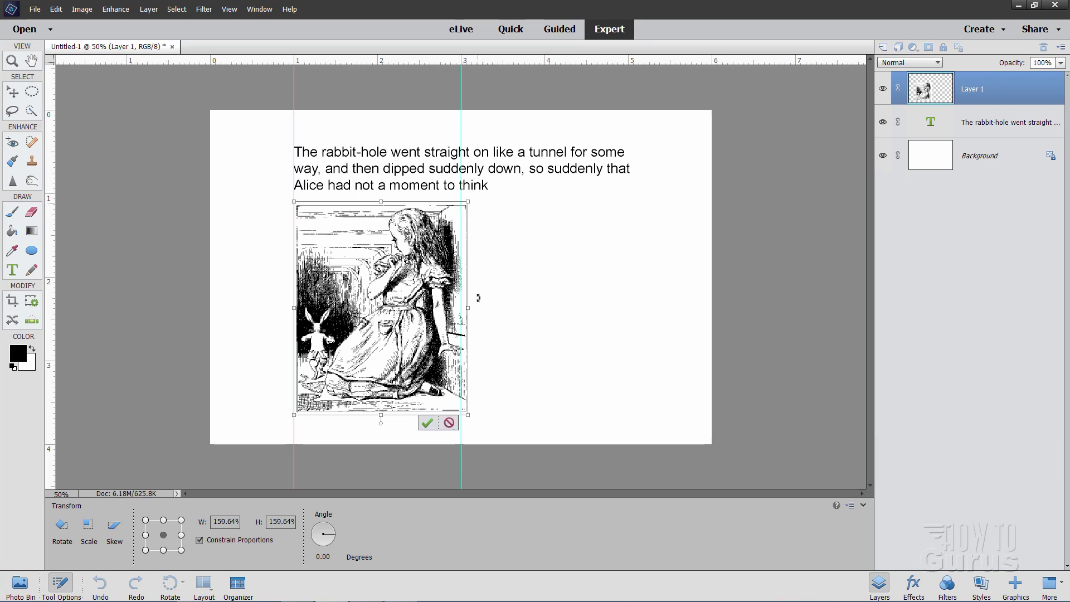
pyautogui.click(428, 422)
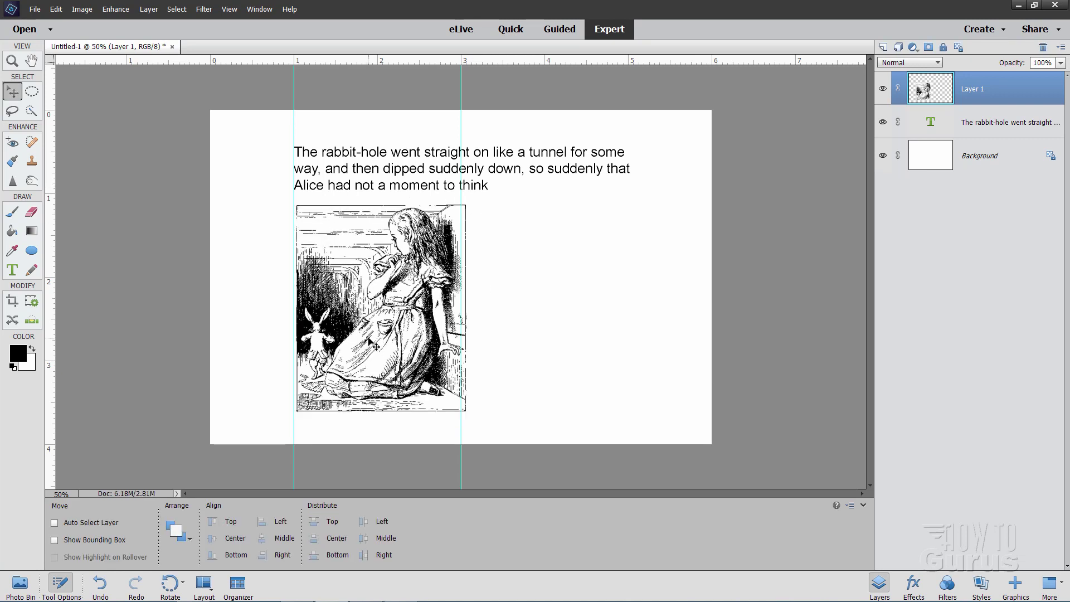
# - Show the Effects panel and choose the Elements+ category
pyautogui.moveTo(369, 341); pyautogui.dragTo(373, 343)
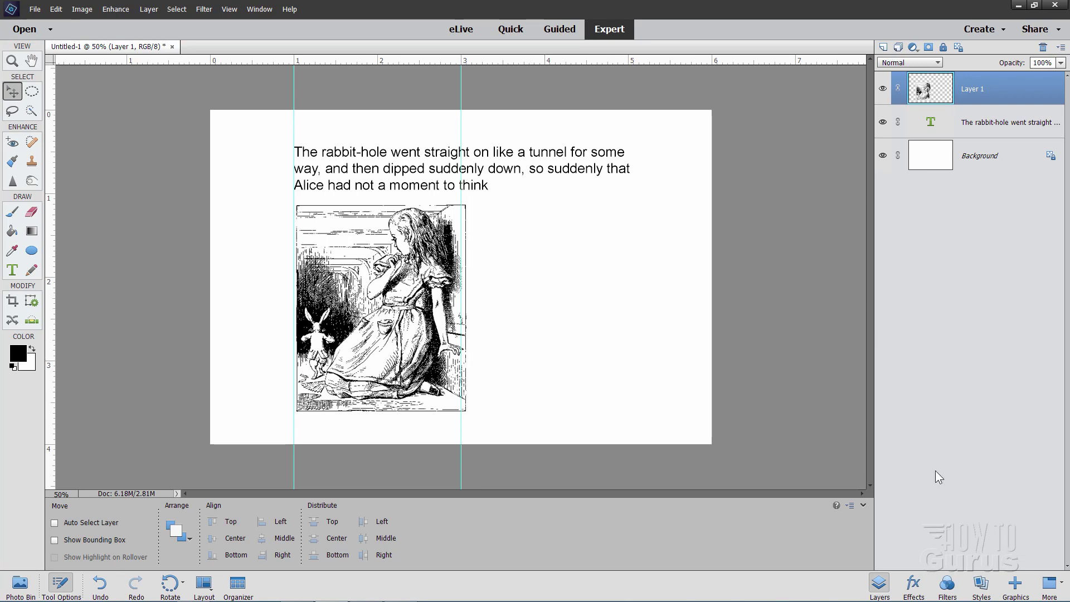
pyautogui.click(913, 583)
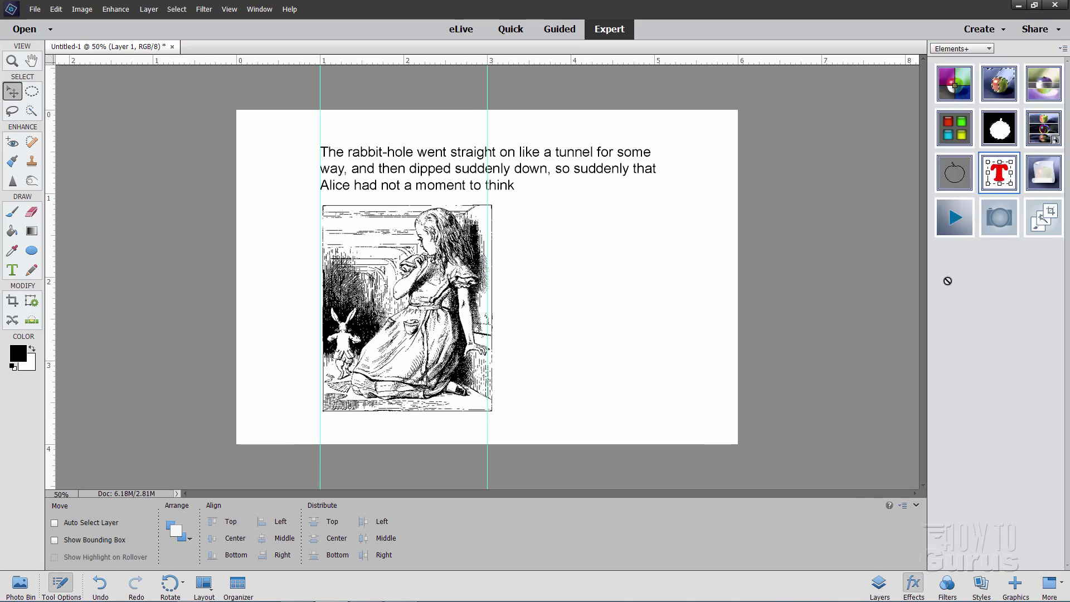
pyautogui.click(987, 49)
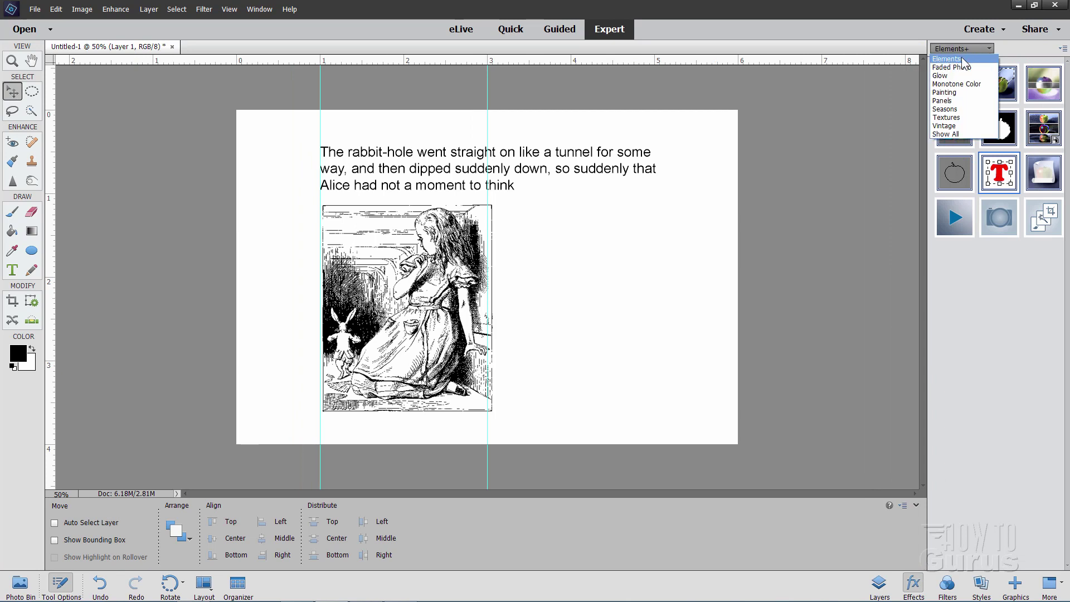
pyautogui.click(778, 147)
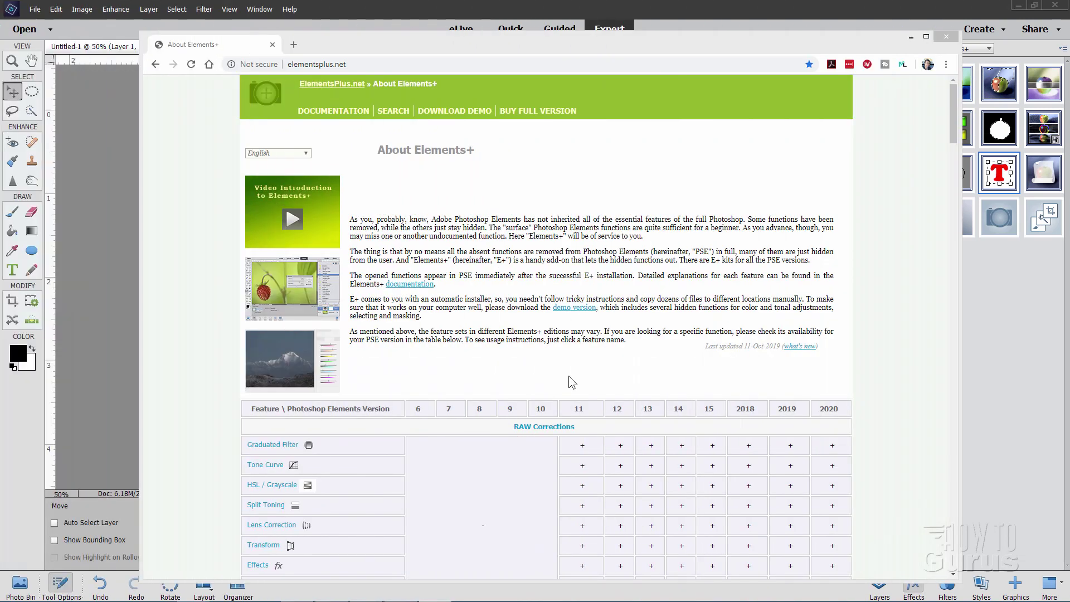
# - Review the Elements+ BUY FULL VERSION page in Chrome, then close the browser
pyautogui.click(453, 384)
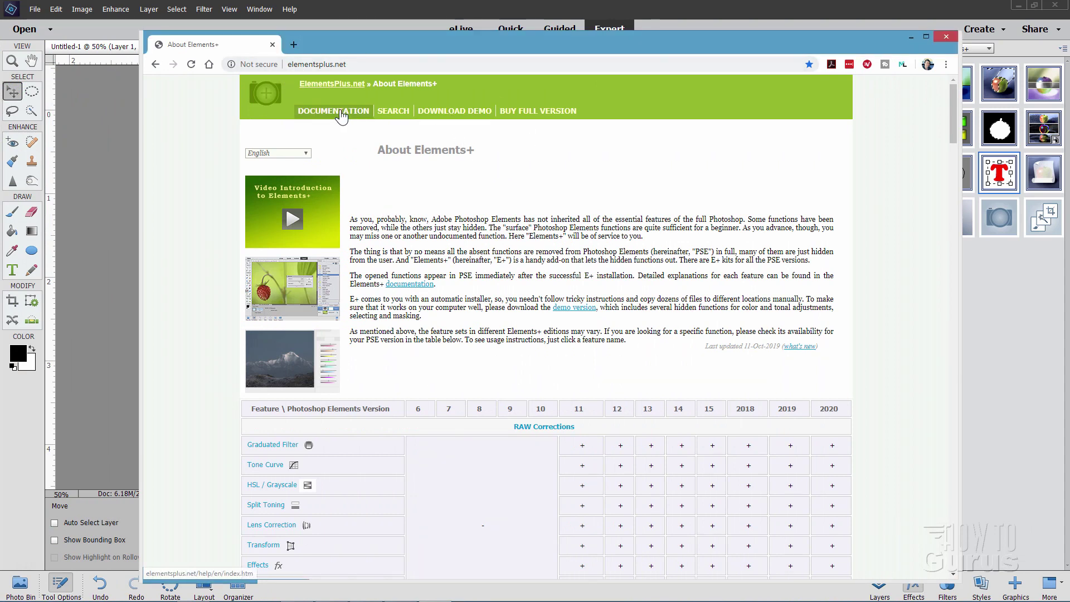
pyautogui.click(553, 111)
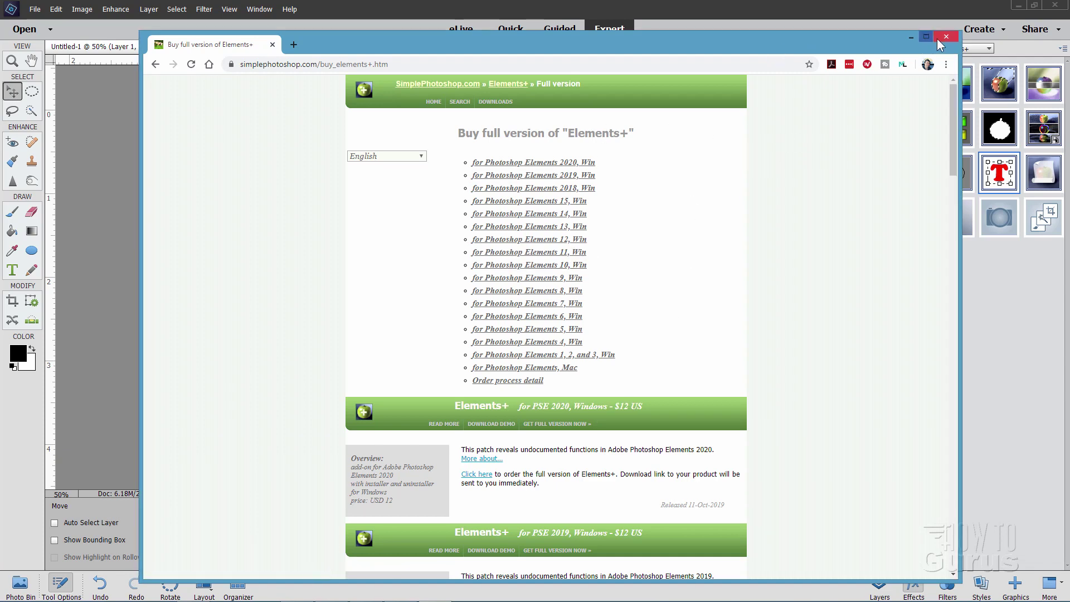
pyautogui.click(915, 35)
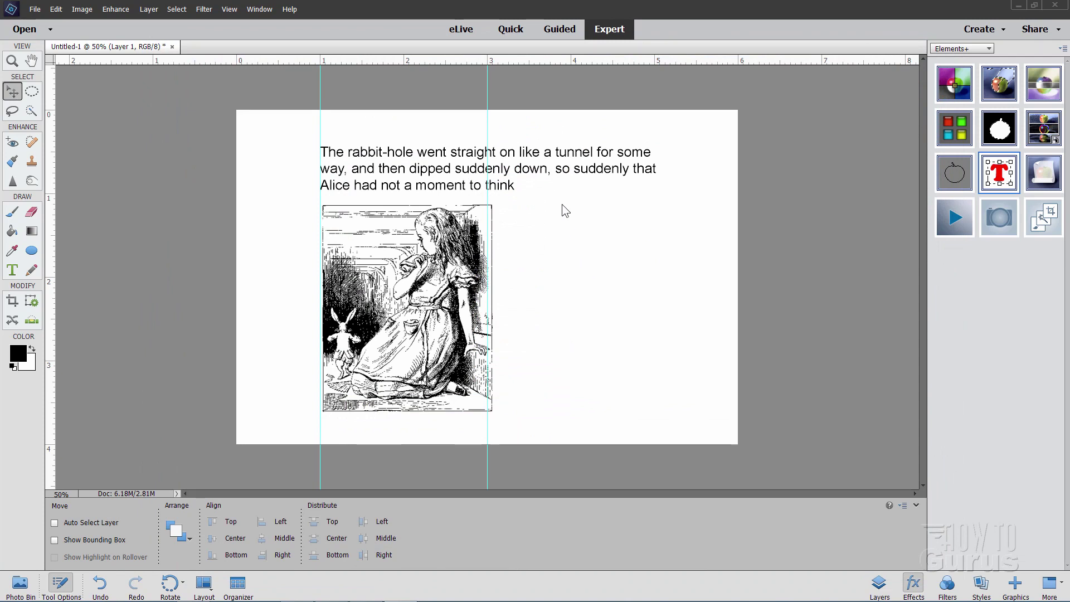
# - Copy the passage end, 'about stopping herself' through 'well.', from alice-text.txt, then minimize Notepad
pyautogui.click(666, 589)
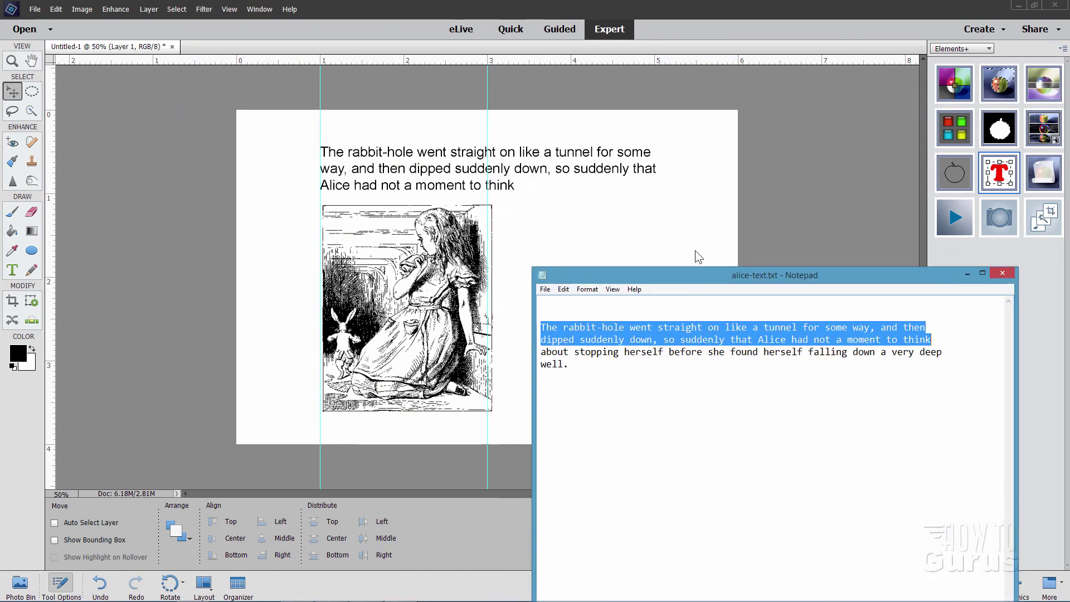
pyautogui.moveTo(699, 276); pyautogui.dragTo(673, 135)
pyautogui.click(571, 229)
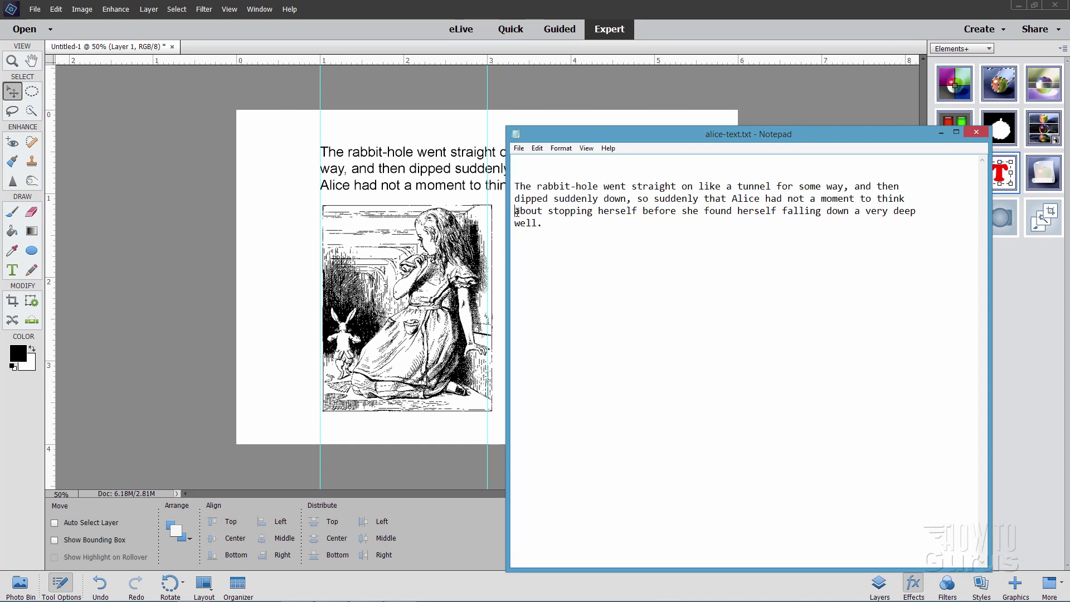
pyautogui.moveTo(517, 212); pyautogui.dragTo(548, 226)
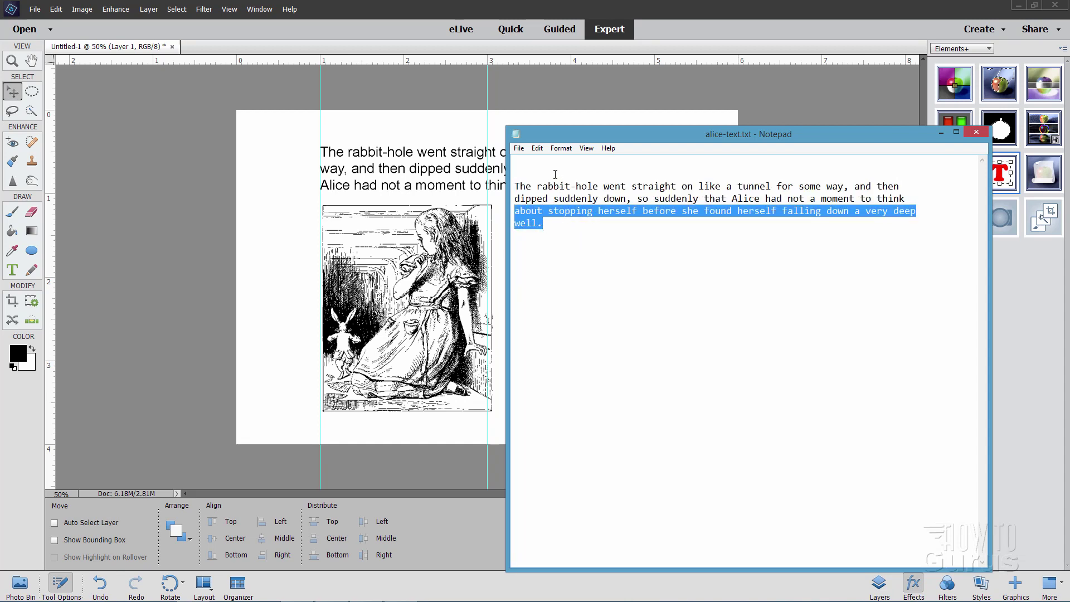
pyautogui.click(537, 148)
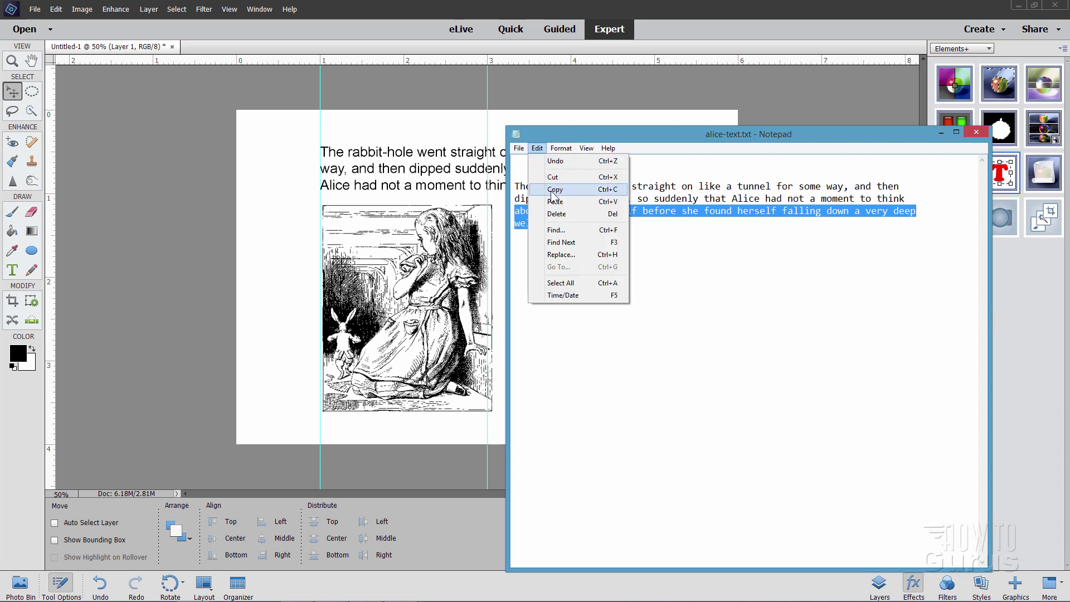
pyautogui.click(552, 191)
pyautogui.click(941, 132)
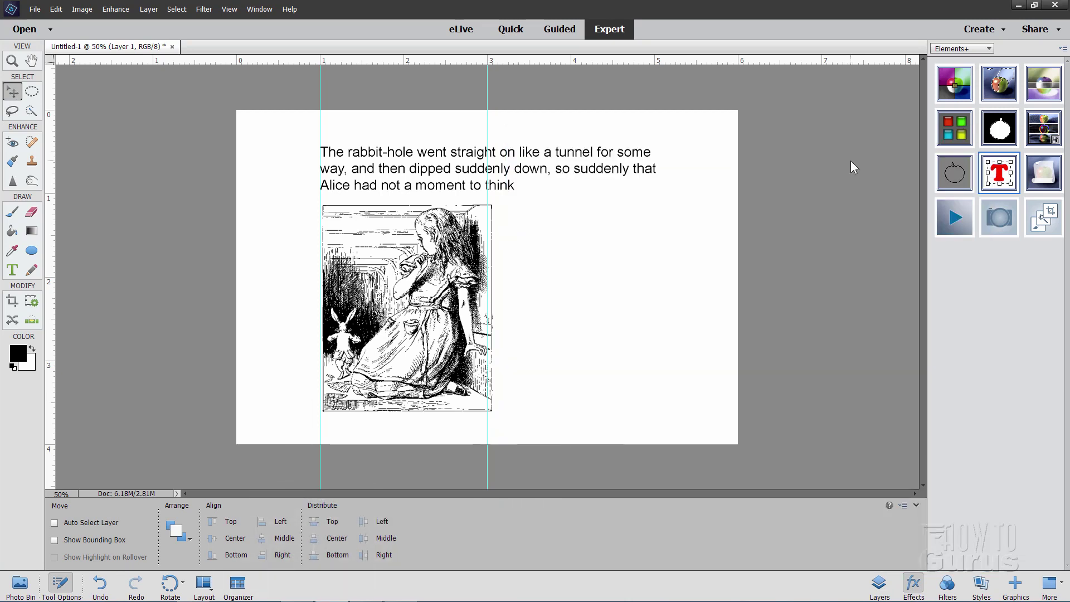
# - Apply the Elements+ Text 'Swirl in CW' text-on-path template to the Alice page
pyautogui.click(880, 583)
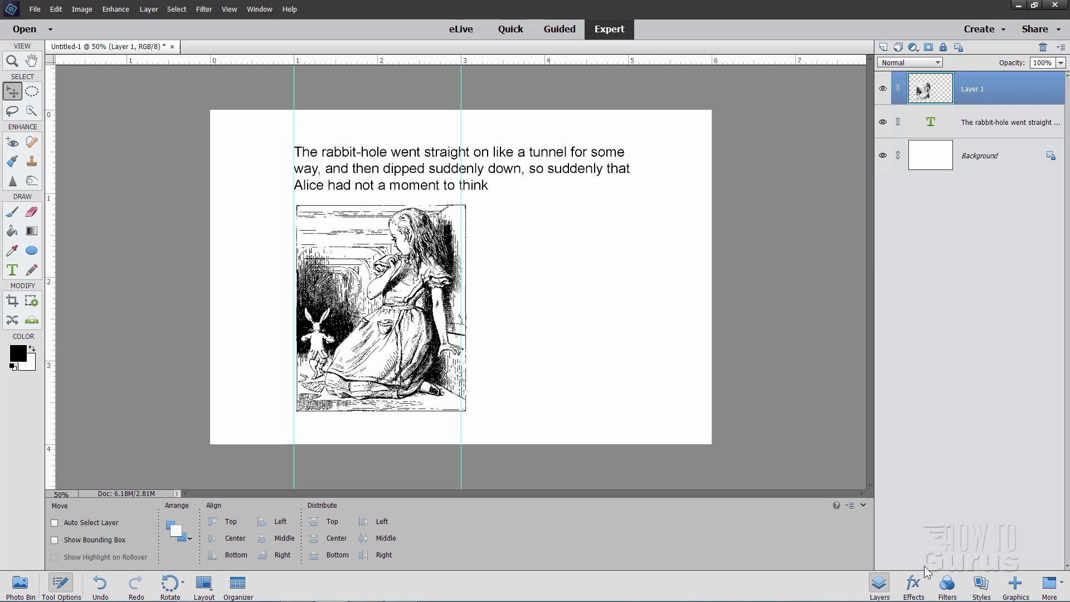
pyautogui.click(914, 584)
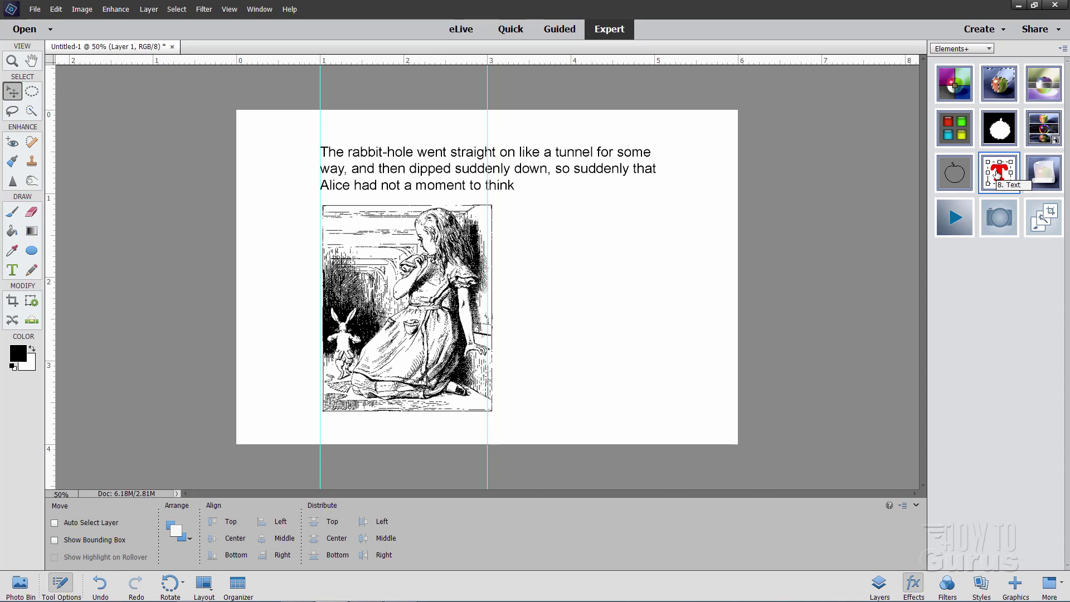
pyautogui.doubleClick(998, 174)
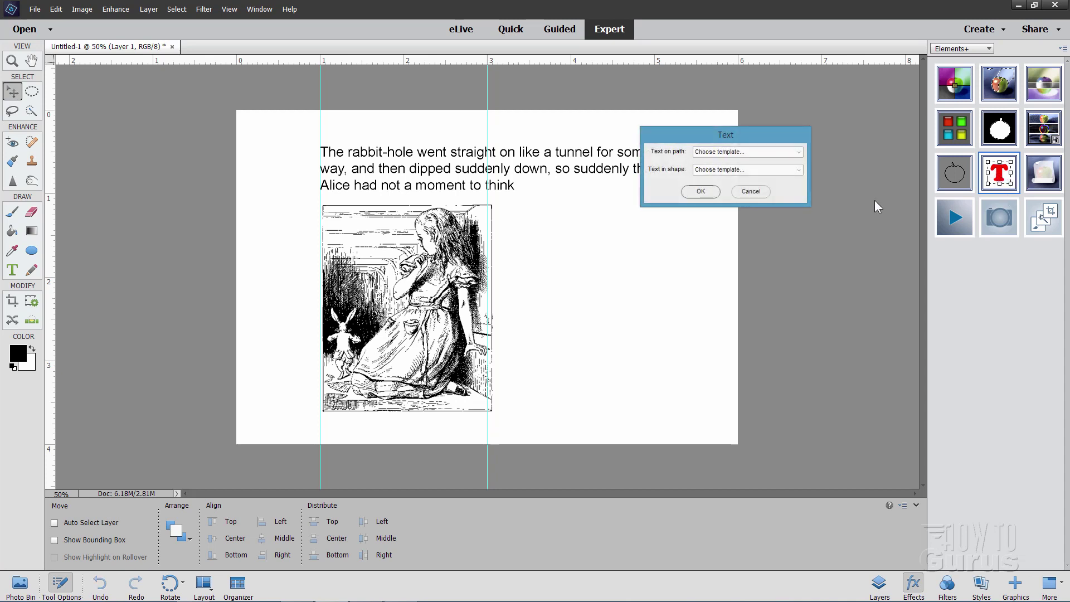
pyautogui.moveTo(779, 142); pyautogui.dragTo(749, 196)
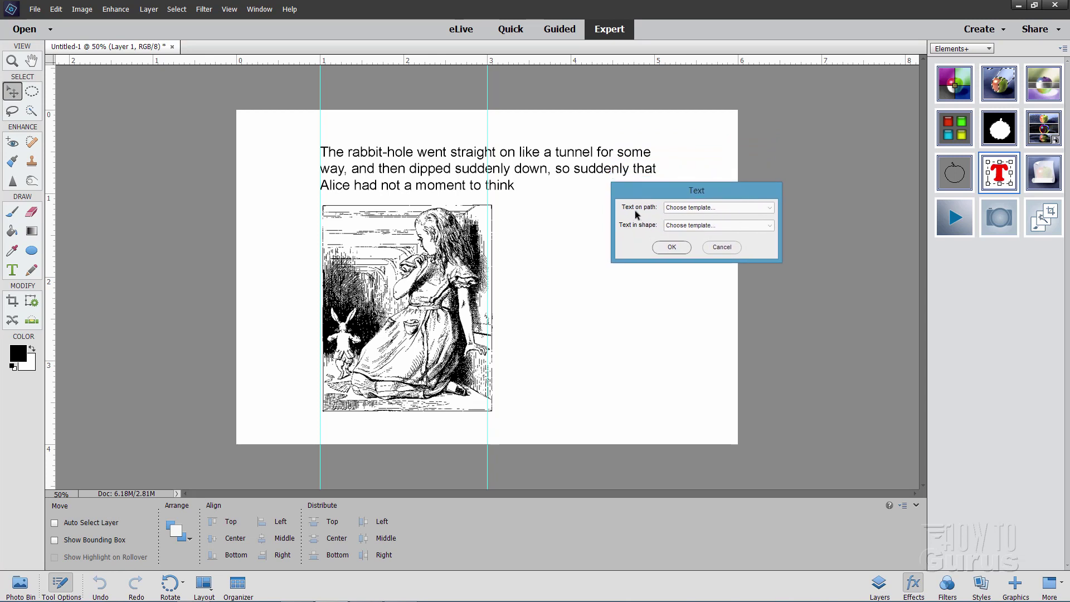
pyautogui.click(771, 209)
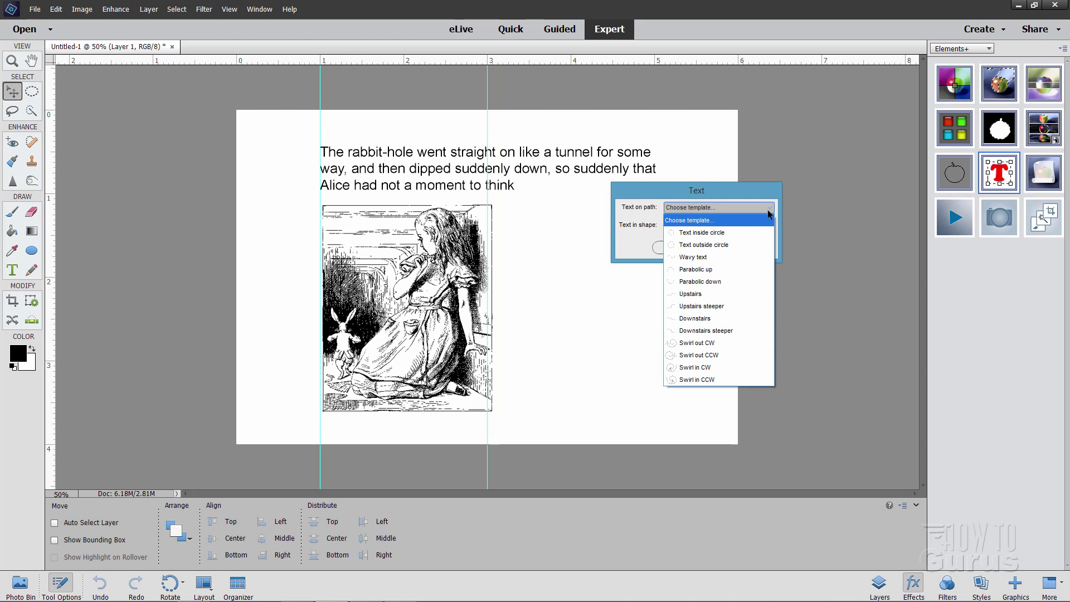
pyautogui.click(691, 368)
pyautogui.press('Return')
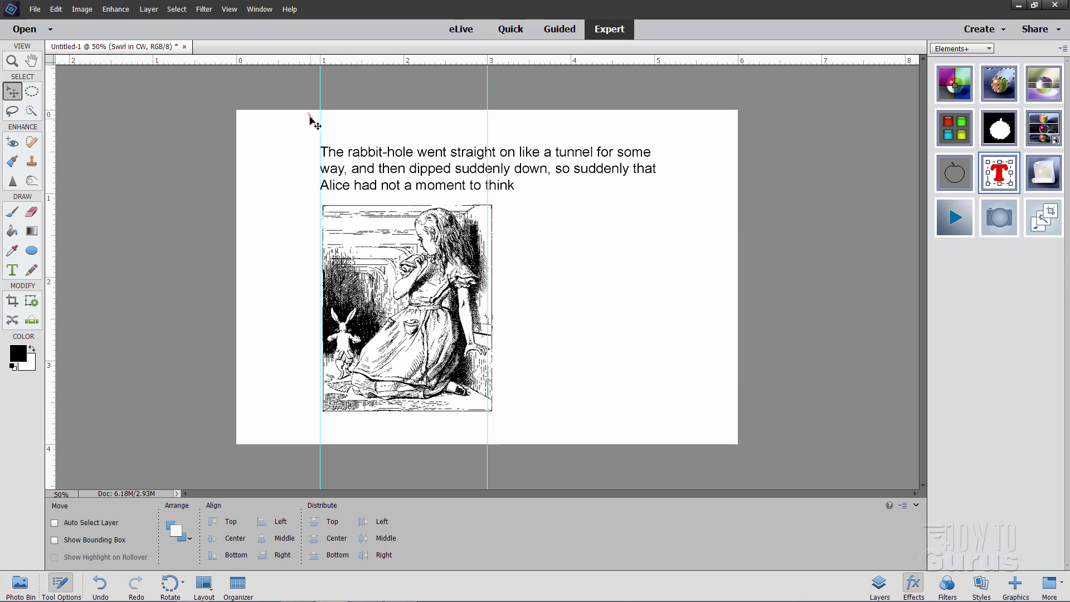
# - Move the Swirl in CW text right of the illustration and enlarge it to about 232%
pyautogui.click(879, 586)
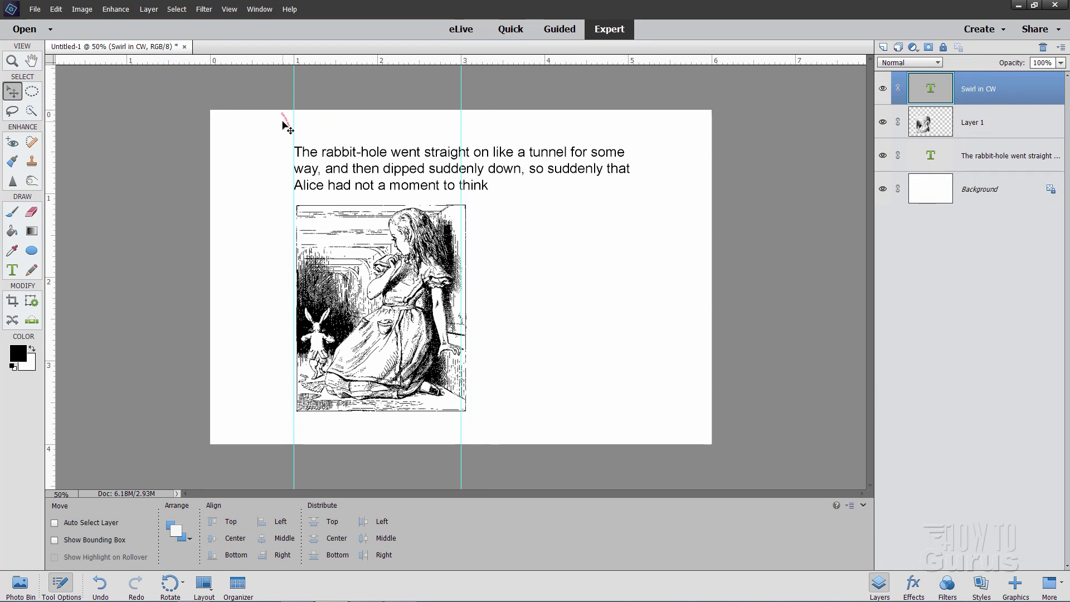
pyautogui.hotkey('ctrl', 't')
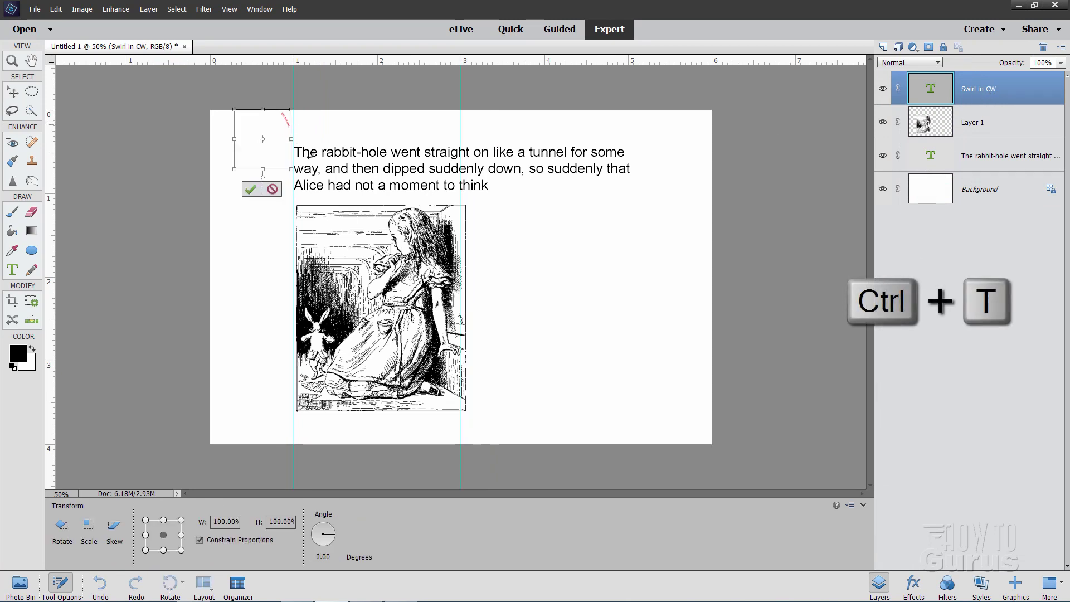
pyautogui.moveTo(275, 163); pyautogui.dragTo(657, 366)
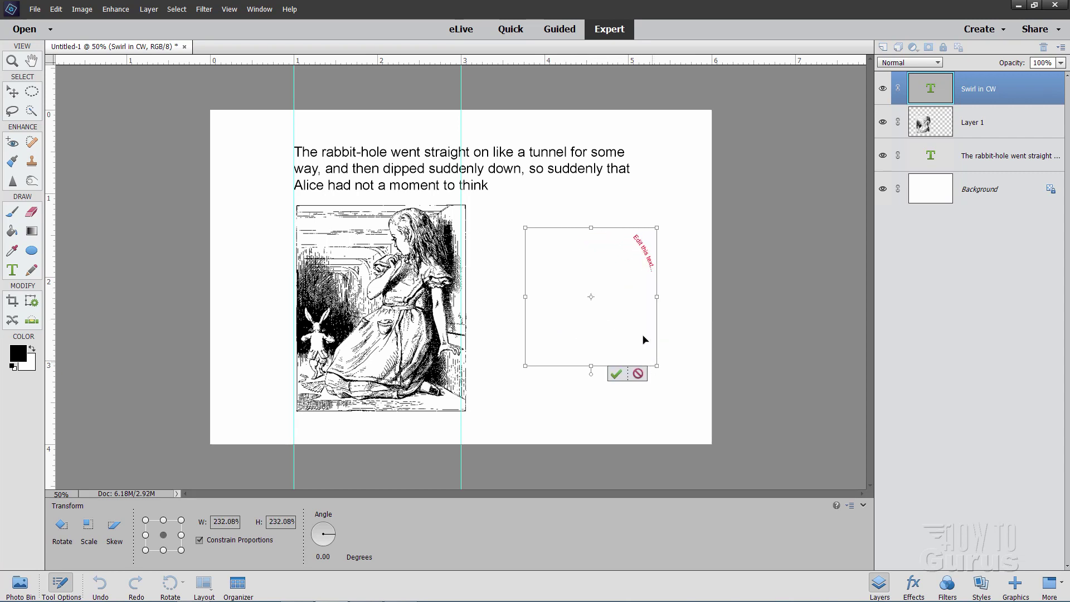
pyautogui.click(616, 373)
# - Paste the copied Alice passage over the swirl's placeholder text
pyautogui.click(18, 271)
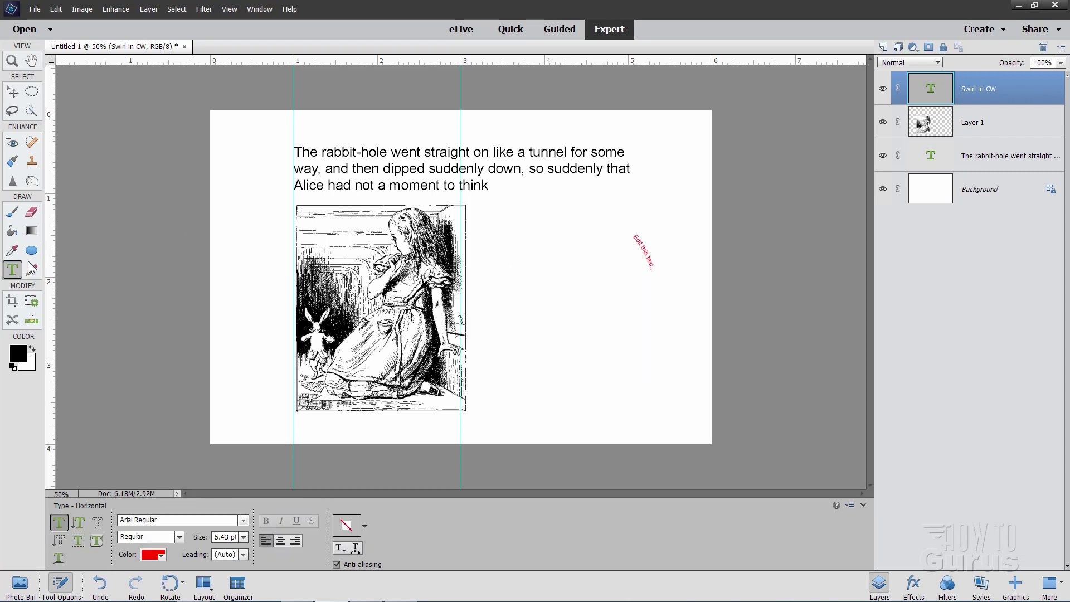
pyautogui.click(642, 246)
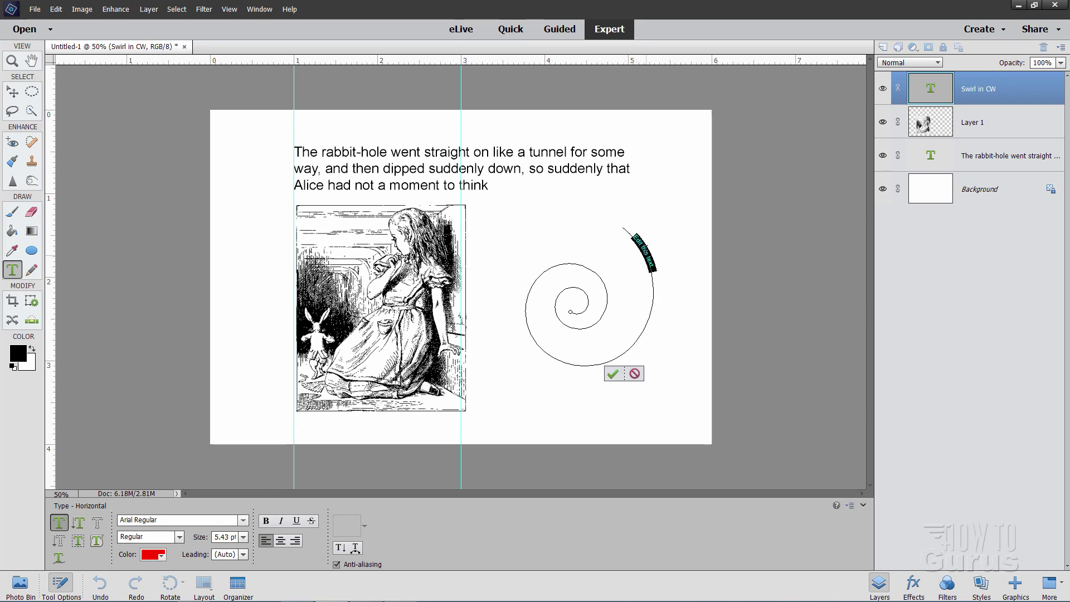
pyautogui.rightClick(650, 245)
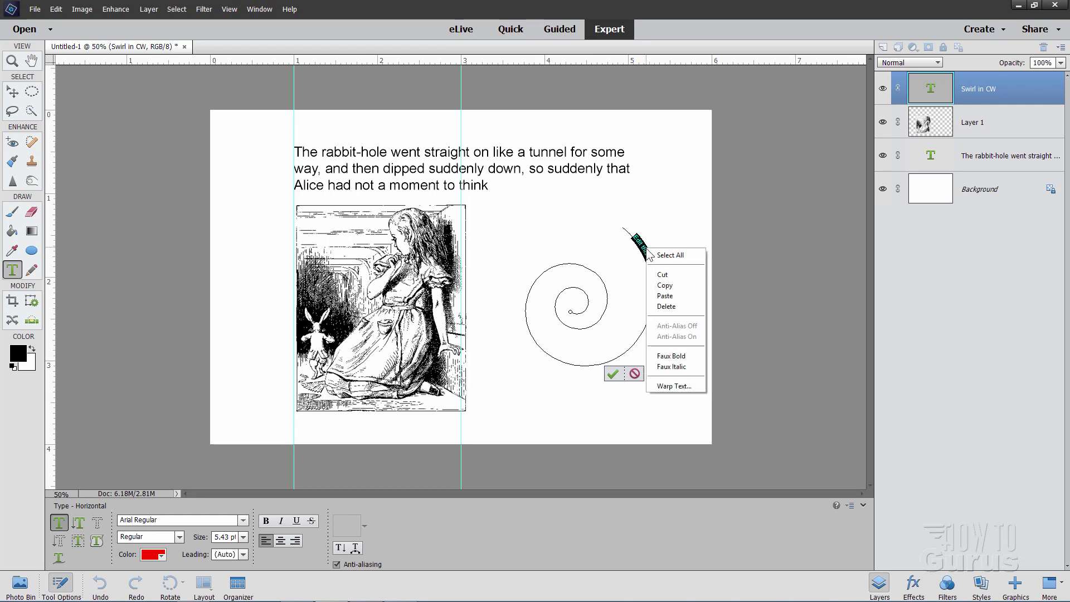
pyautogui.click(664, 297)
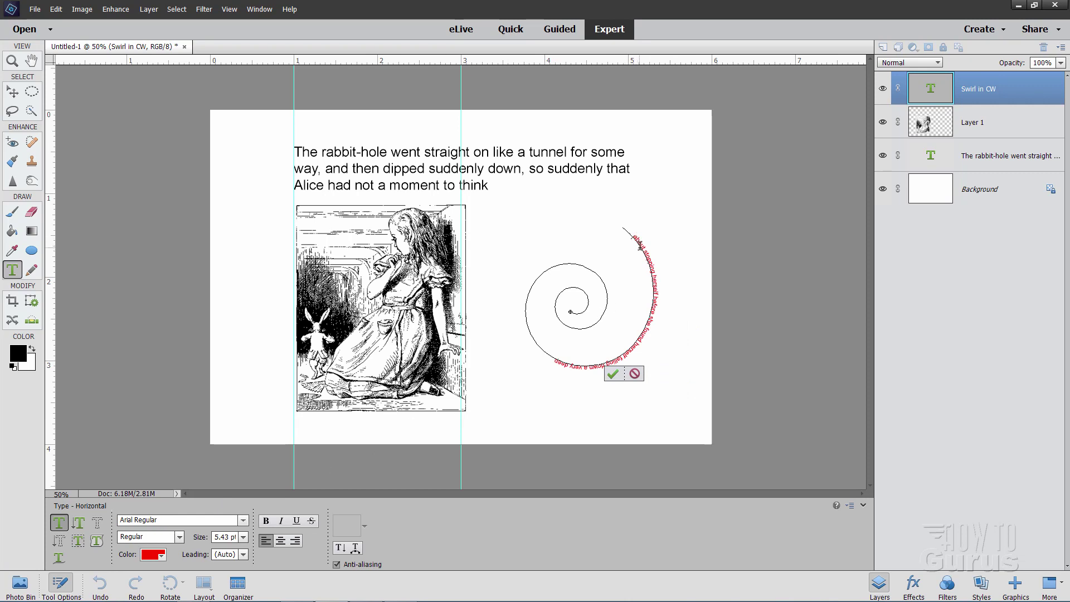
# - Make all the swirl text black at 12 pt and commit it
pyautogui.hotkey('ctrl', 'a')
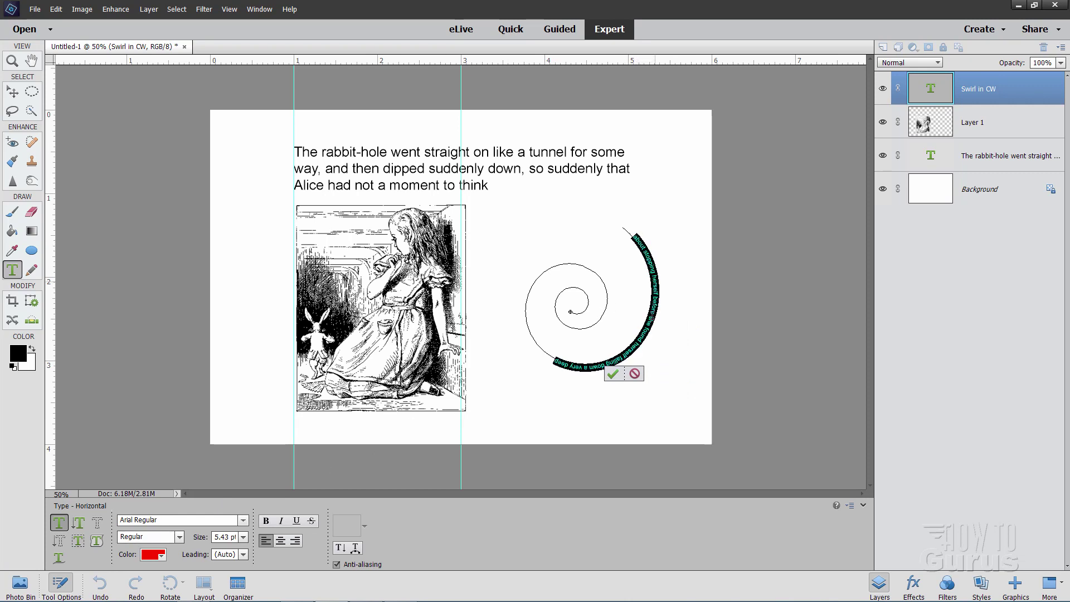
pyautogui.click(150, 555)
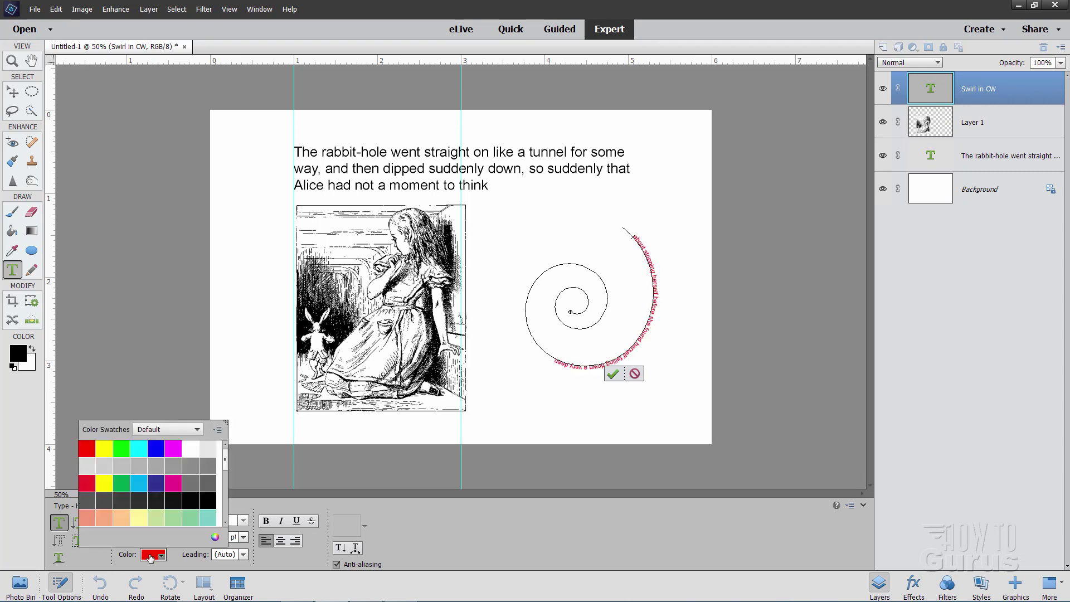
pyautogui.click(206, 500)
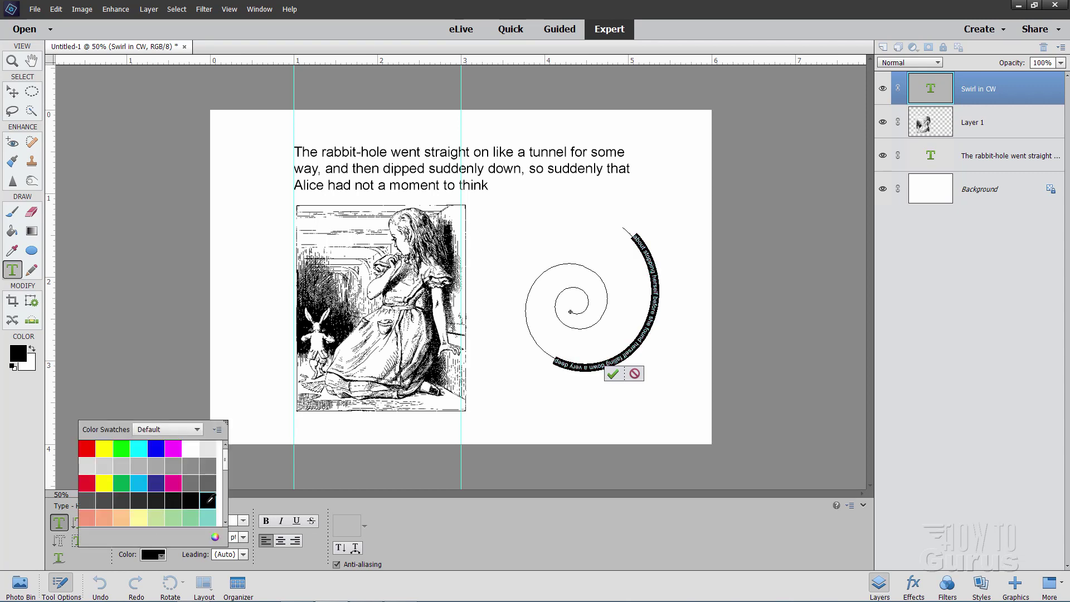
pyautogui.click(271, 504)
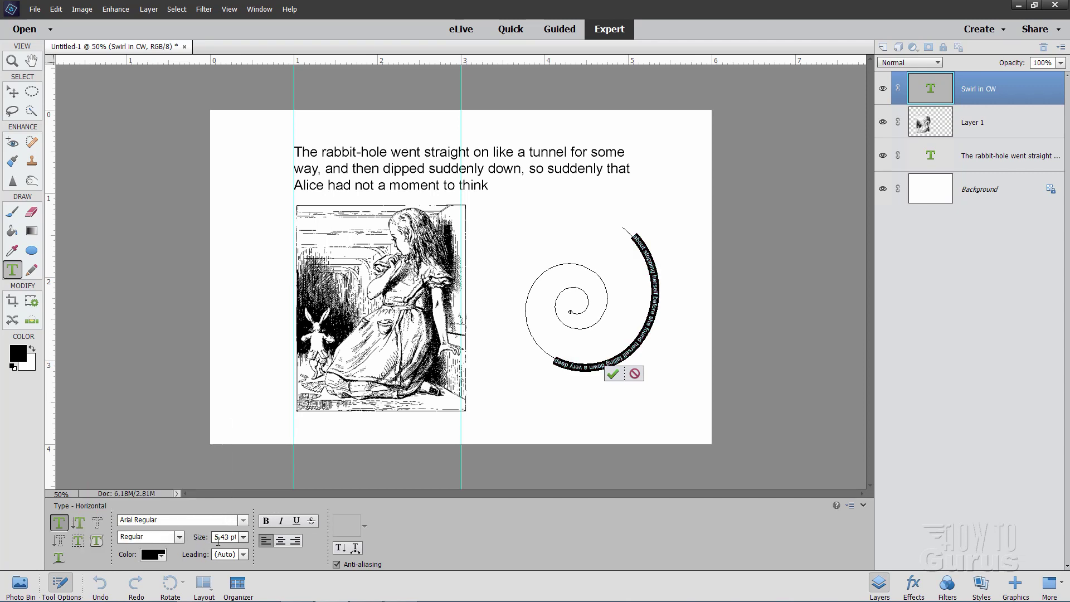
pyautogui.click(244, 538)
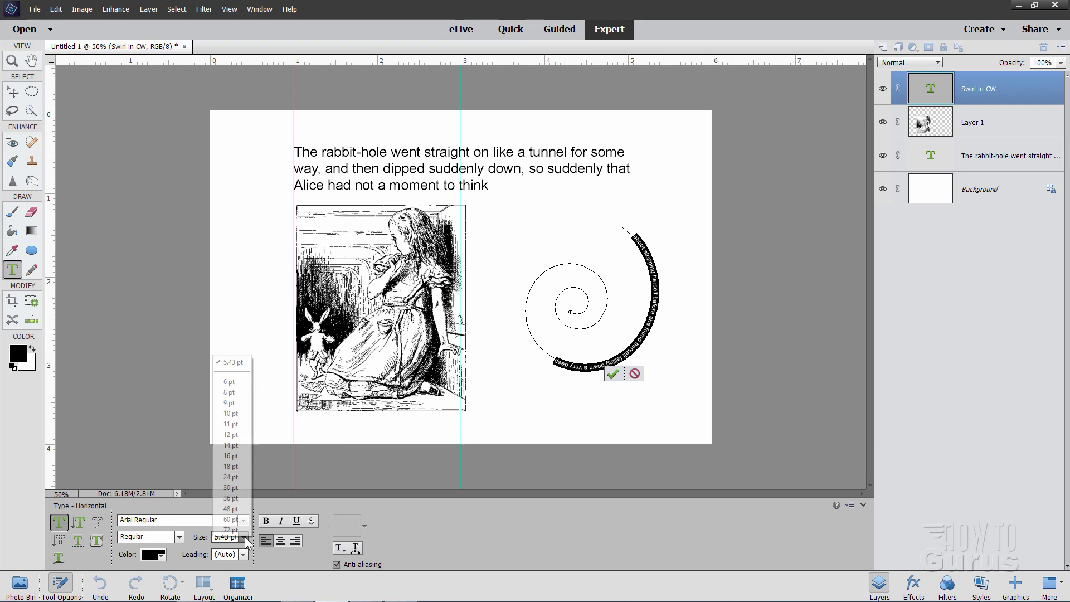
pyautogui.click(232, 435)
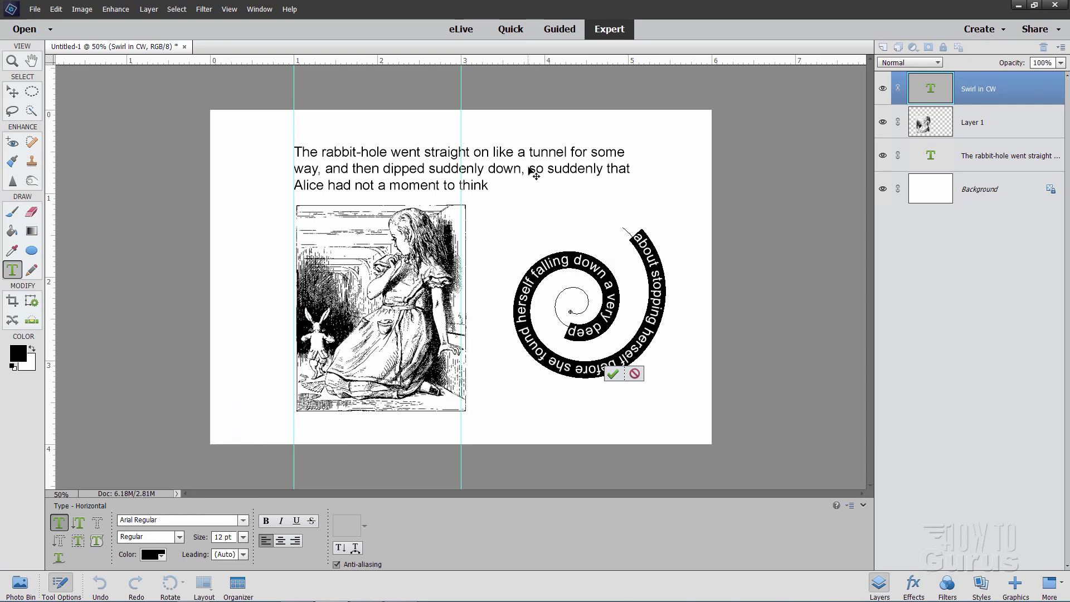
pyautogui.click(613, 374)
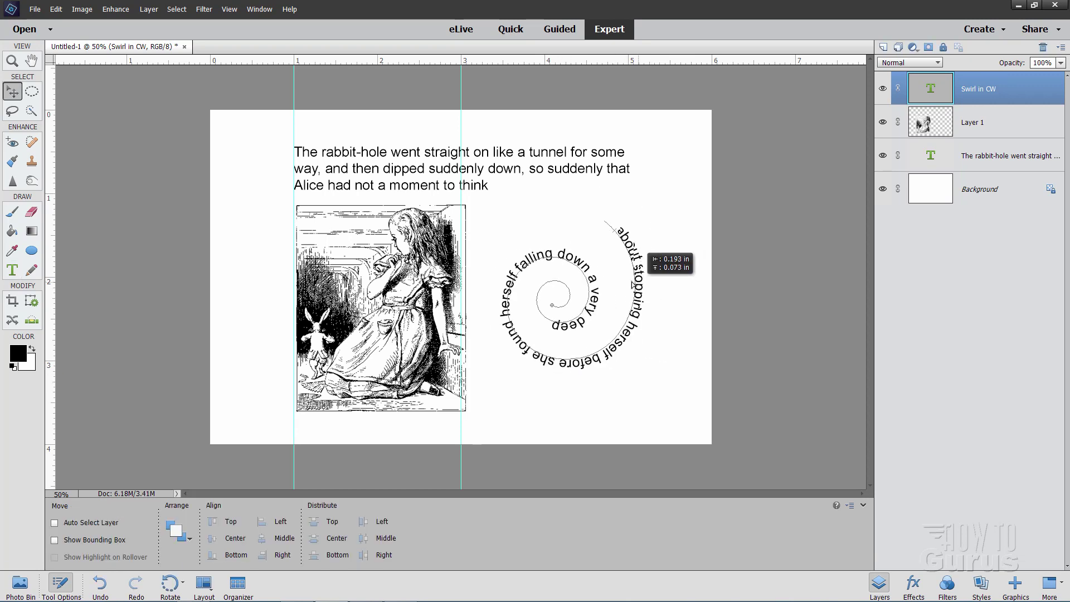
# - Rotate the swirl text about -46° and position it to begin right after 'think'
pyautogui.moveTo(658, 293); pyautogui.dragTo(639, 283)
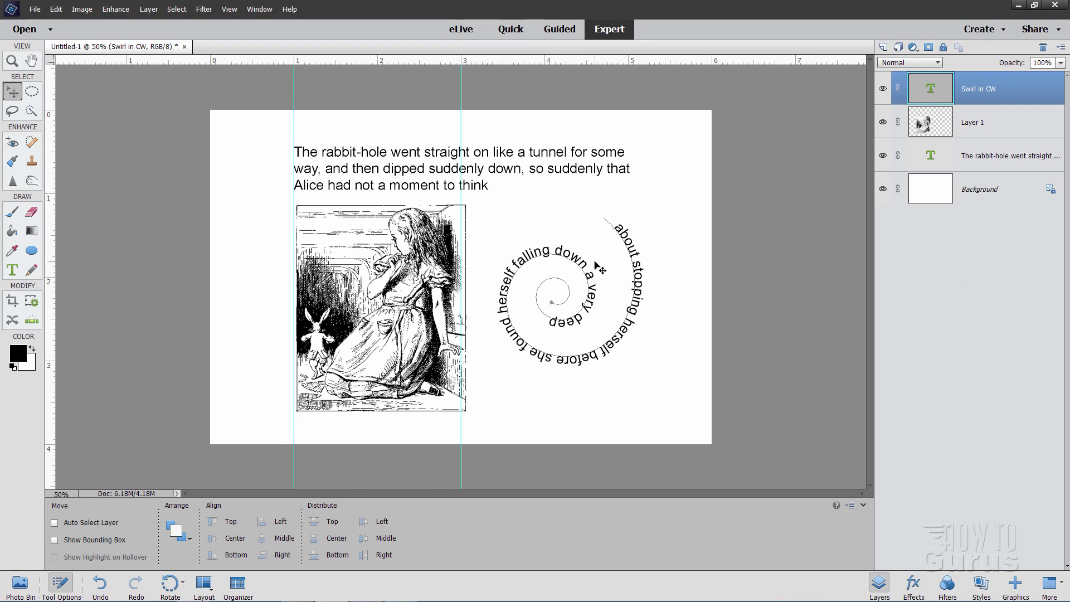
pyautogui.hotkey('ctrl', 't')
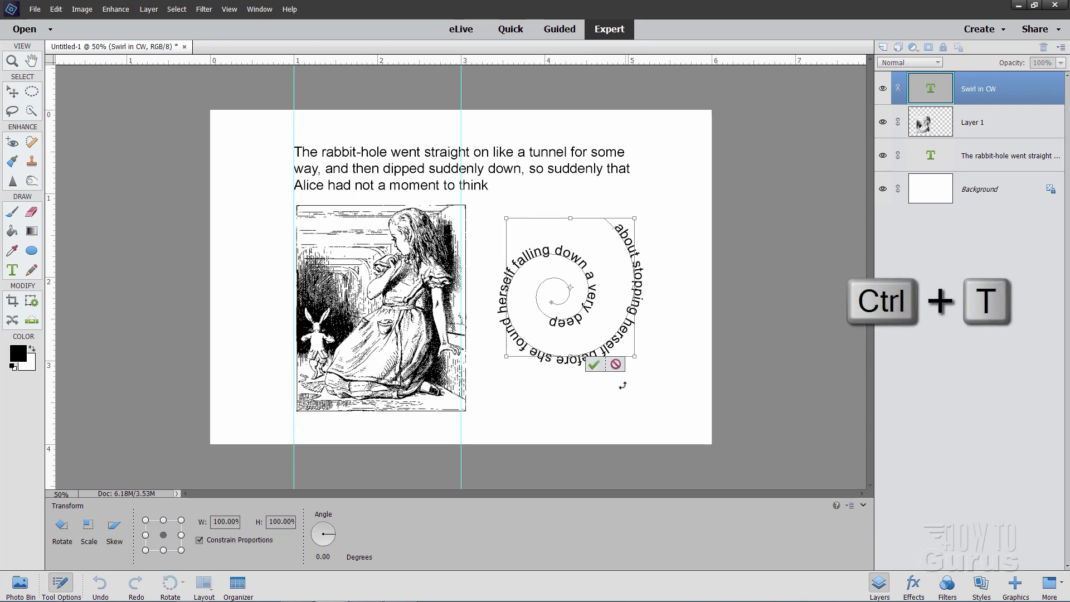
pyautogui.moveTo(647, 207); pyautogui.dragTo(569, 177)
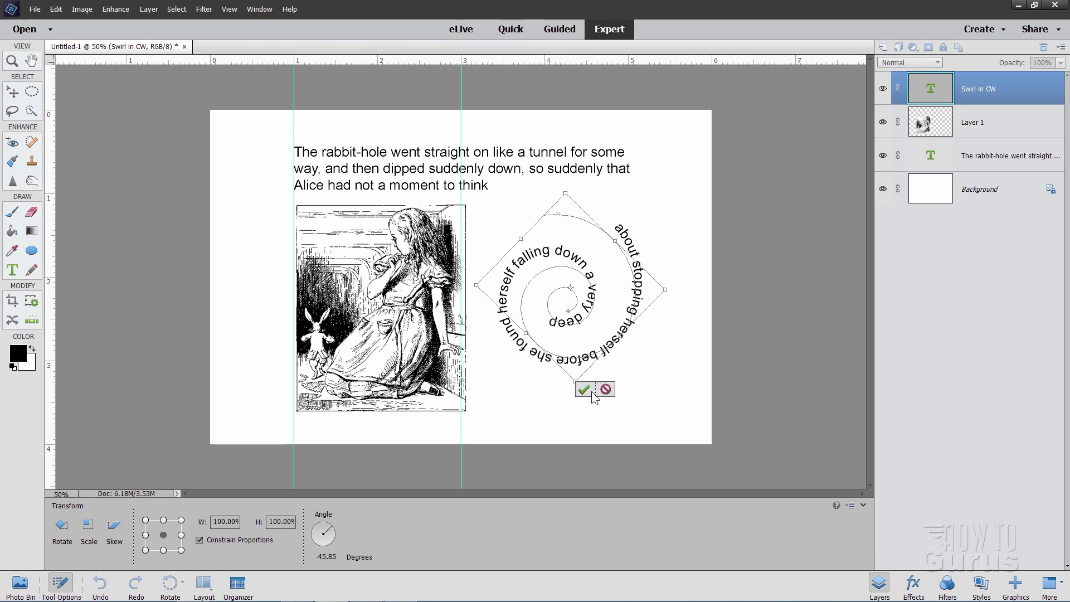
pyautogui.click(583, 390)
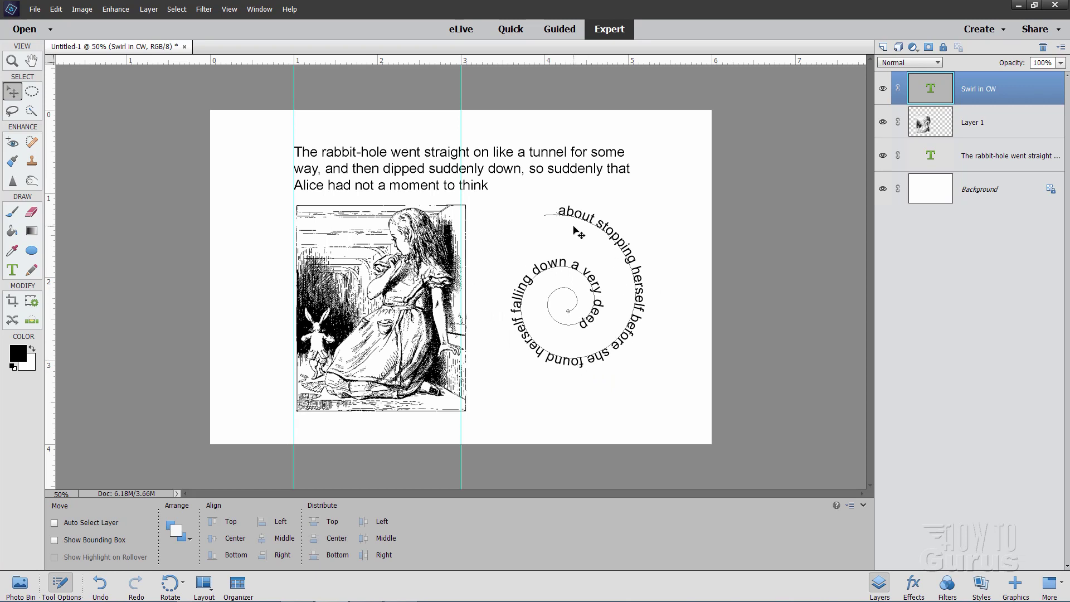
pyautogui.moveTo(572, 215); pyautogui.dragTo(515, 194)
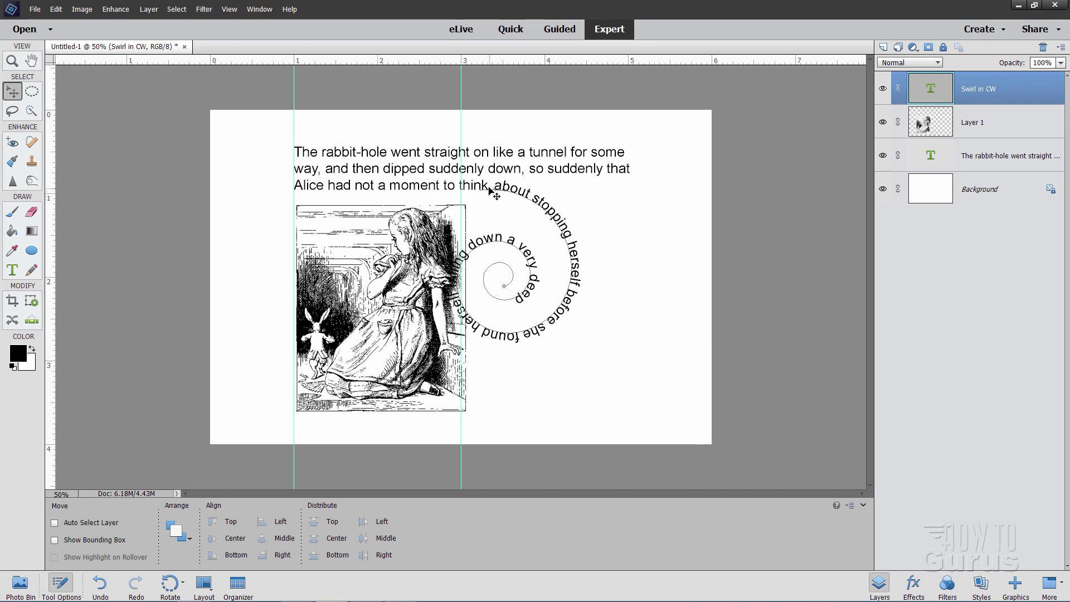
pyautogui.click(990, 166)
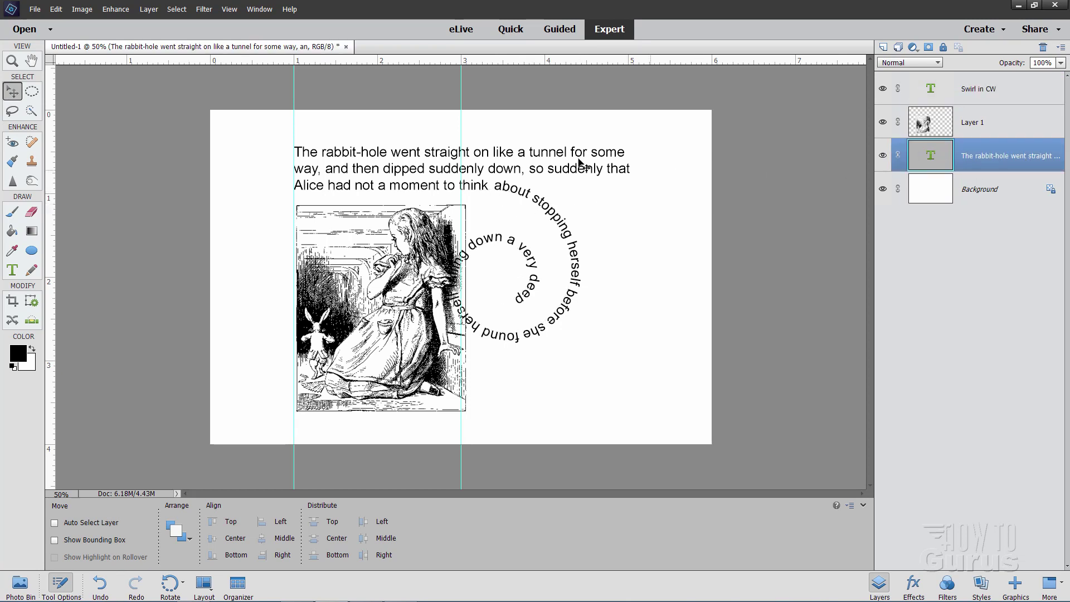
pyautogui.click(917, 583)
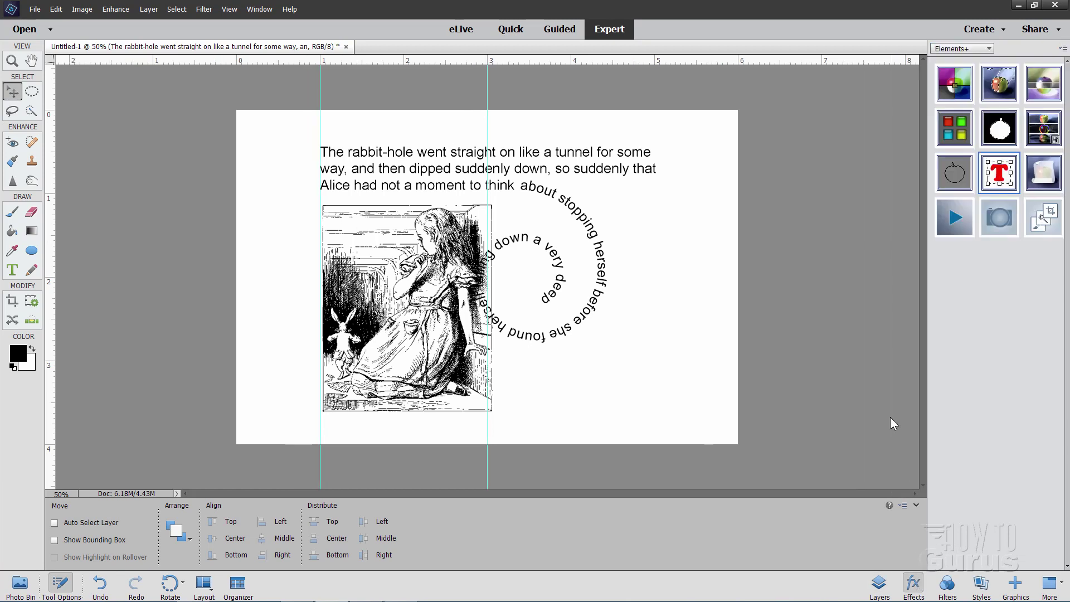
pyautogui.doubleClick(1000, 176)
pyautogui.moveTo(808, 191); pyautogui.dragTo(809, 162)
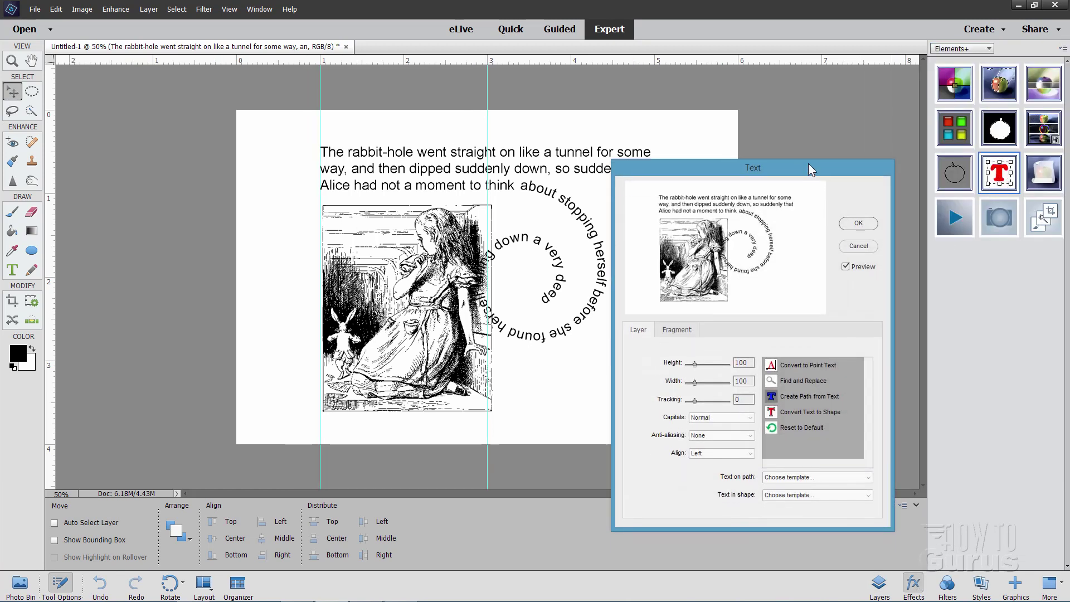
pyautogui.click(694, 328)
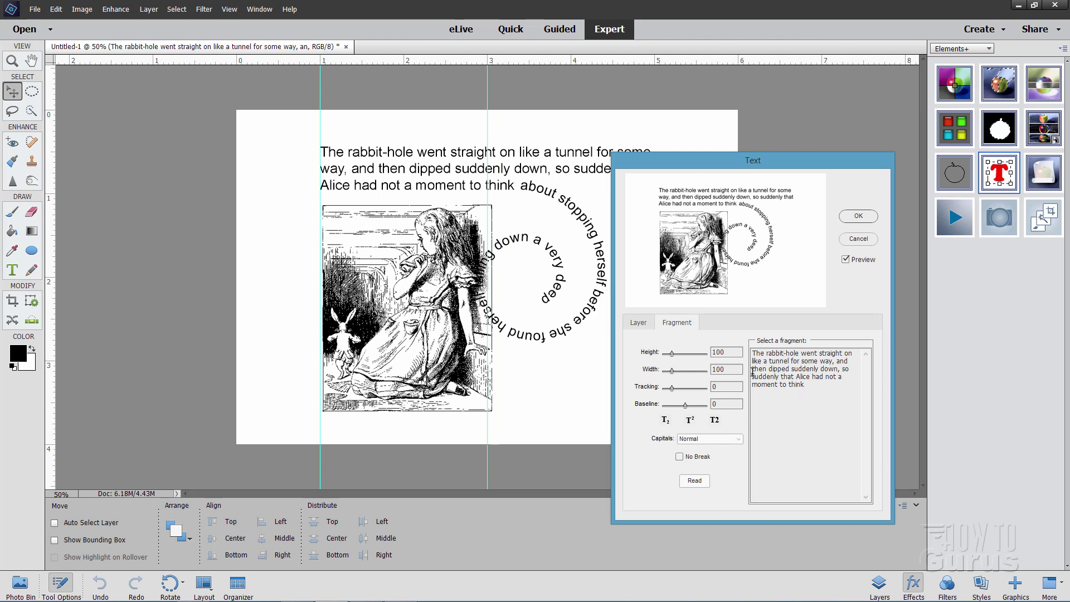
pyautogui.click(642, 323)
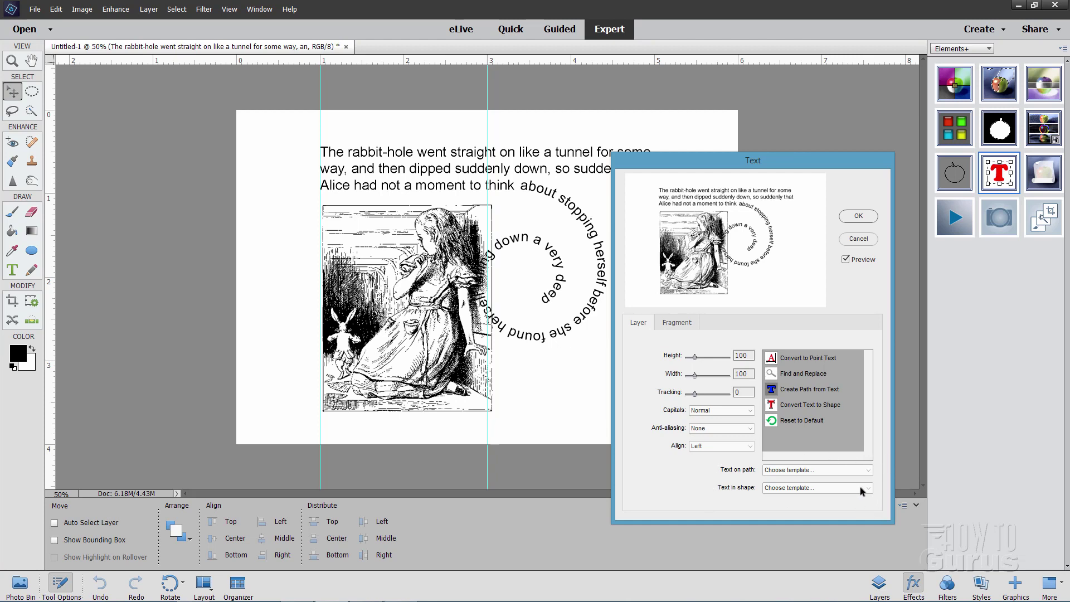
pyautogui.click(869, 472)
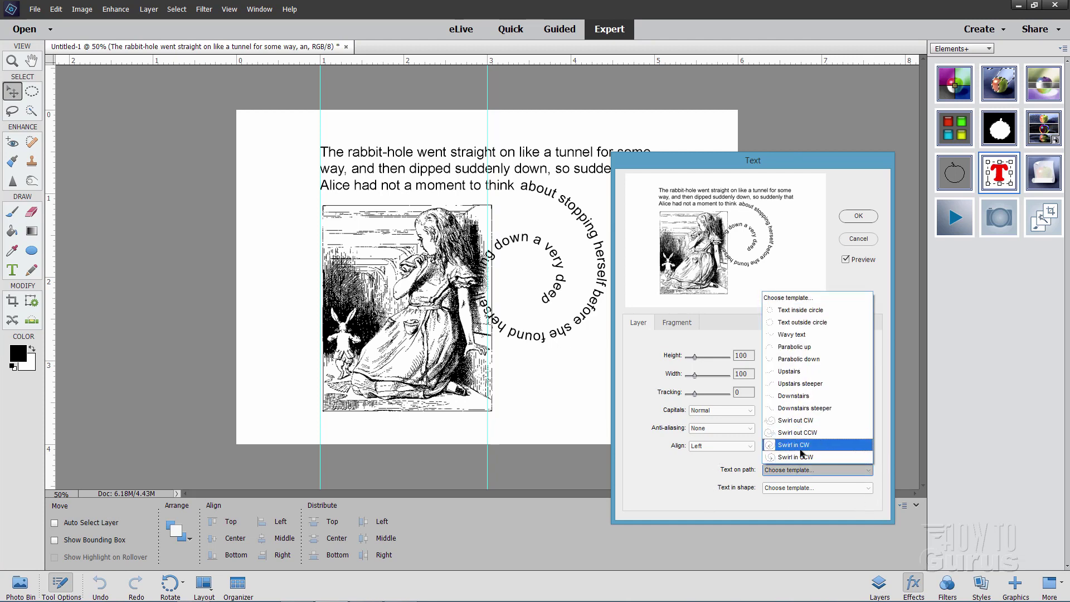
pyautogui.click(808, 479)
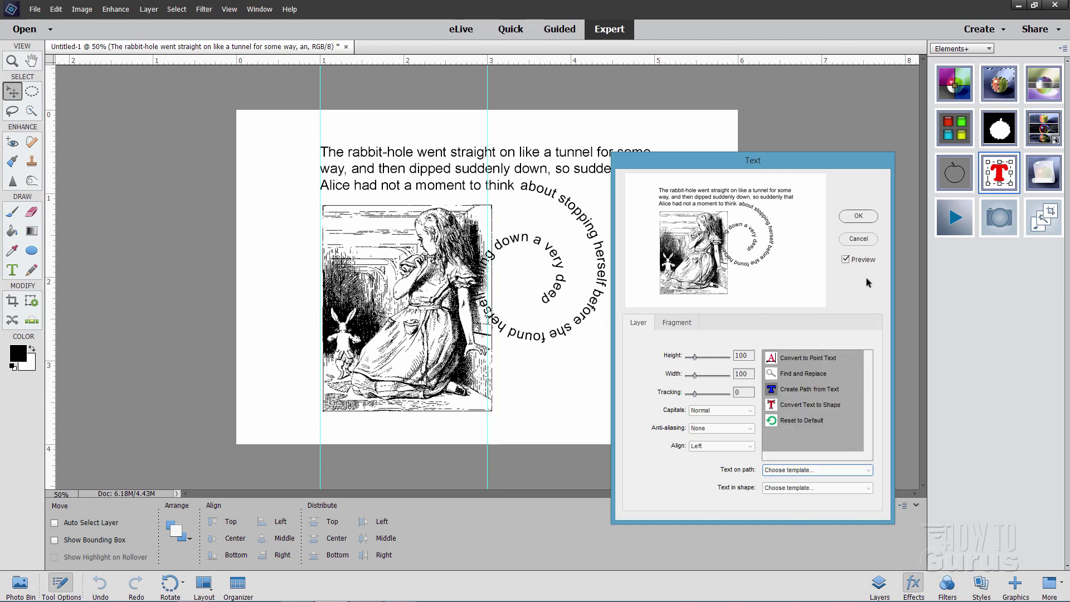
pyautogui.click(859, 239)
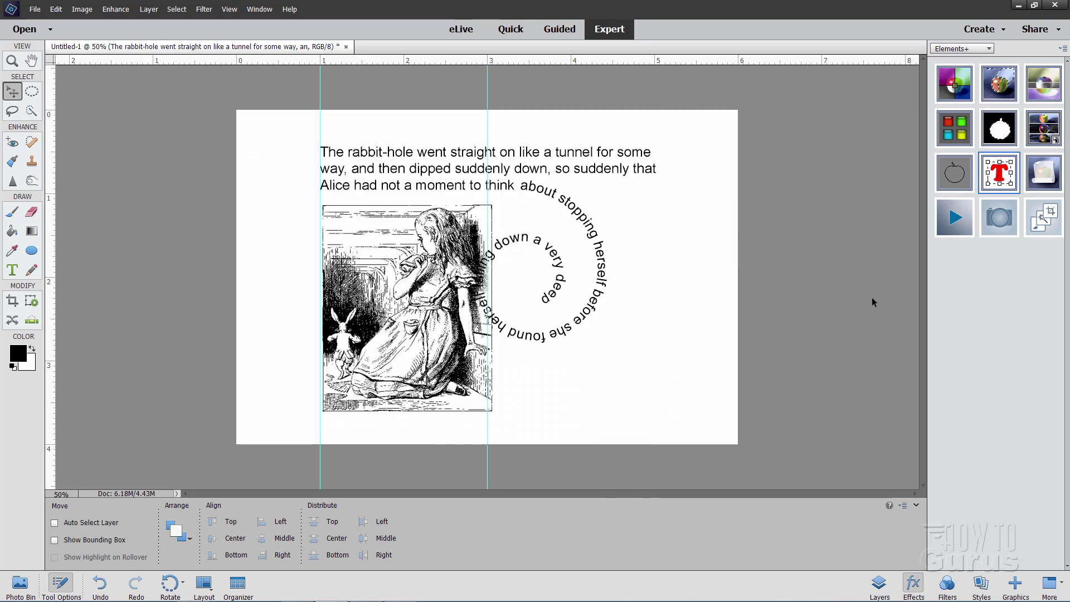
pyautogui.click(879, 583)
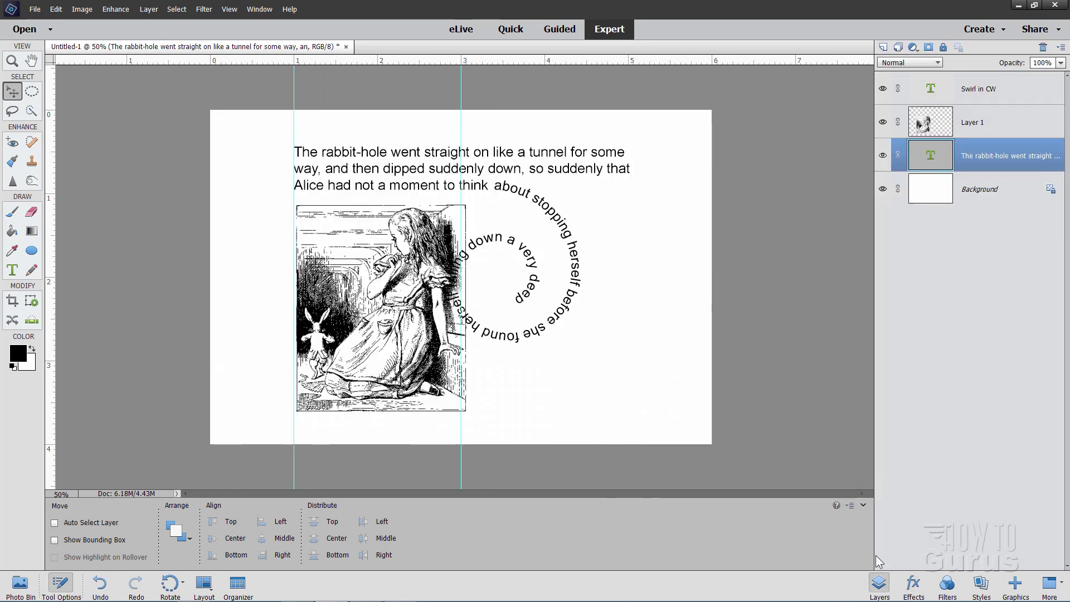
# - Select the Swirl in CW layer and open its Layer Style settings
pyautogui.click(927, 125)
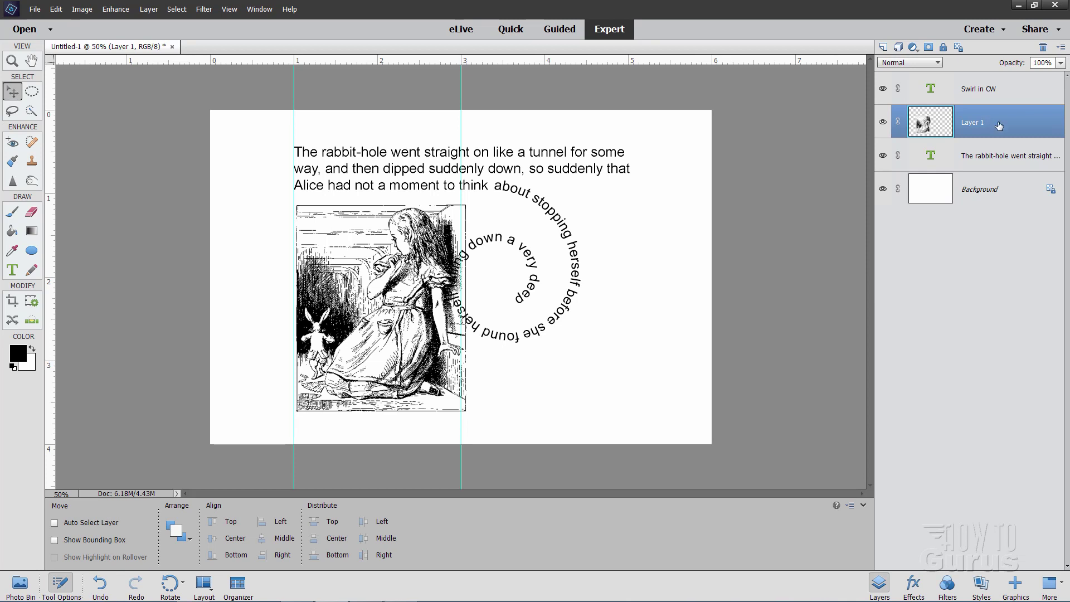
pyautogui.click(1010, 96)
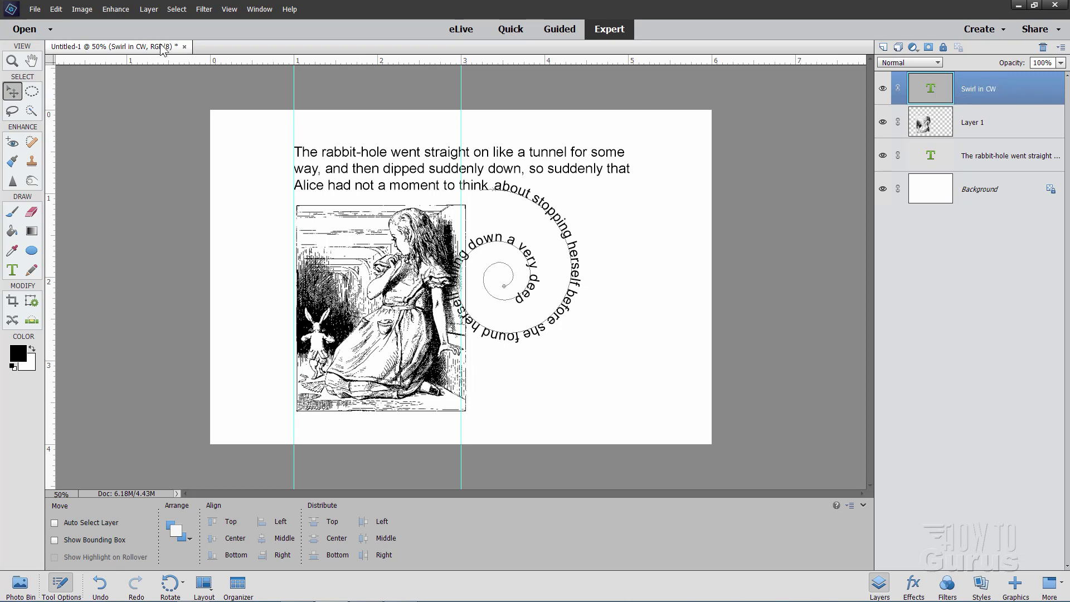
pyautogui.click(149, 9)
pyautogui.moveTo(183, 71)
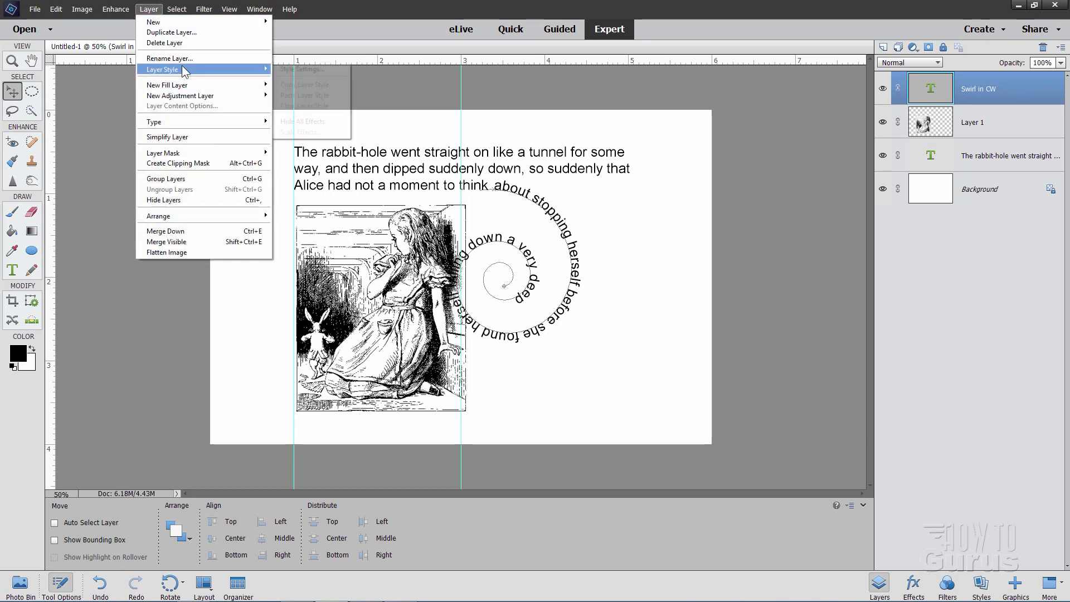
pyautogui.click(279, 69)
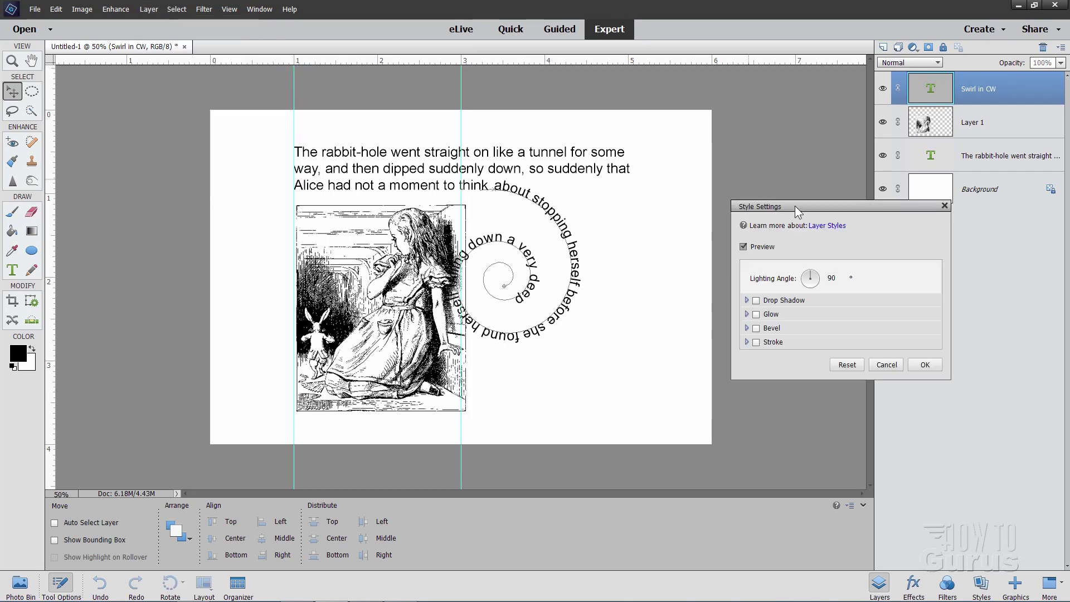
# - Enable a white 18 px stroke positioned Outside and apply it
pyautogui.click(757, 342)
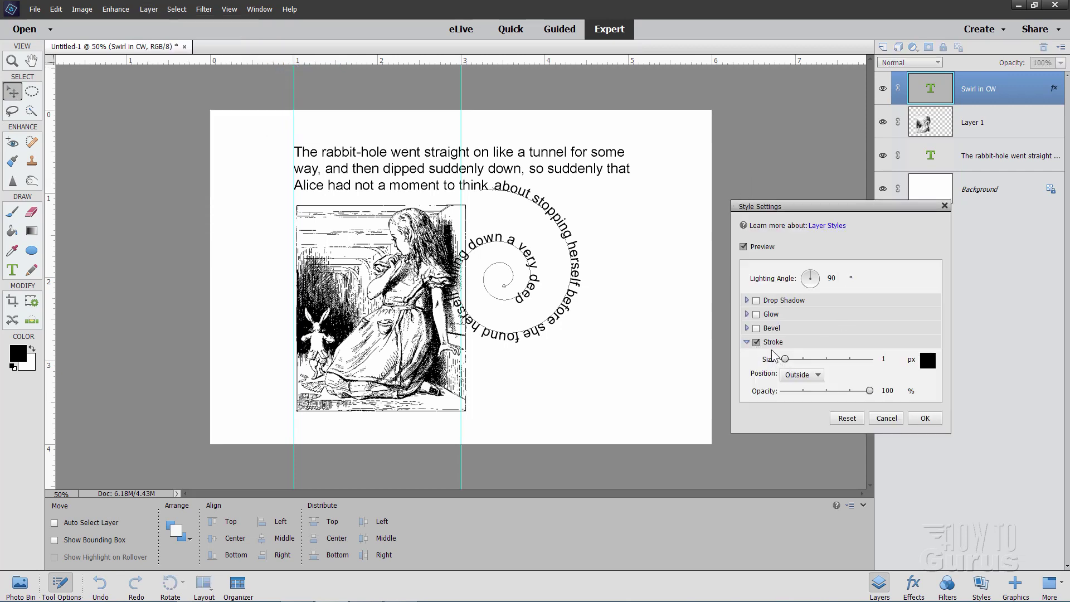
pyautogui.click(928, 362)
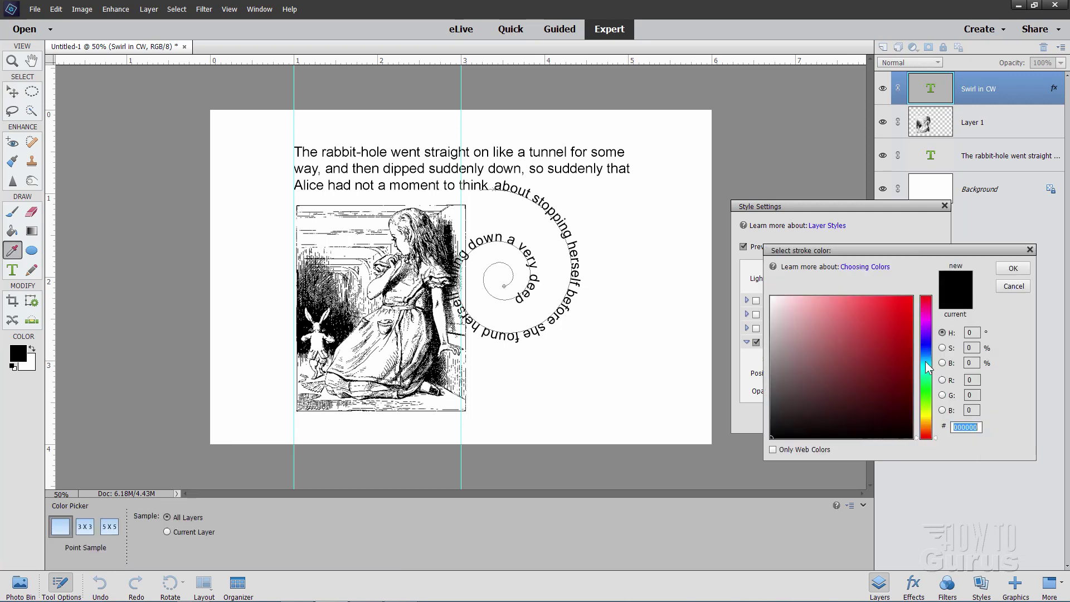
pyautogui.moveTo(818, 336); pyautogui.dragTo(771, 297)
pyautogui.click(1002, 272)
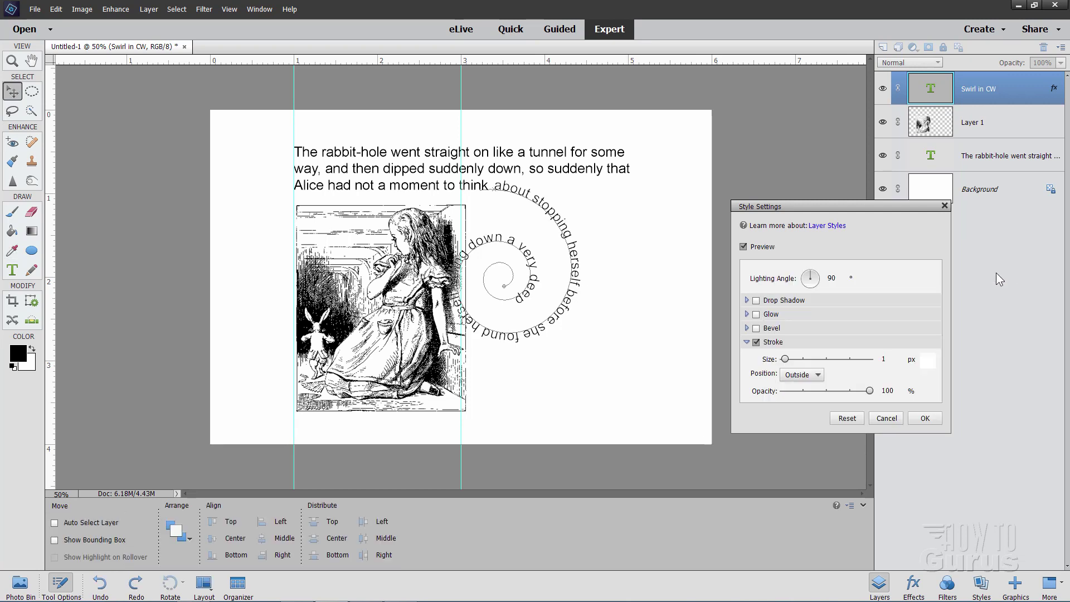
pyautogui.click(803, 375)
pyautogui.click(804, 391)
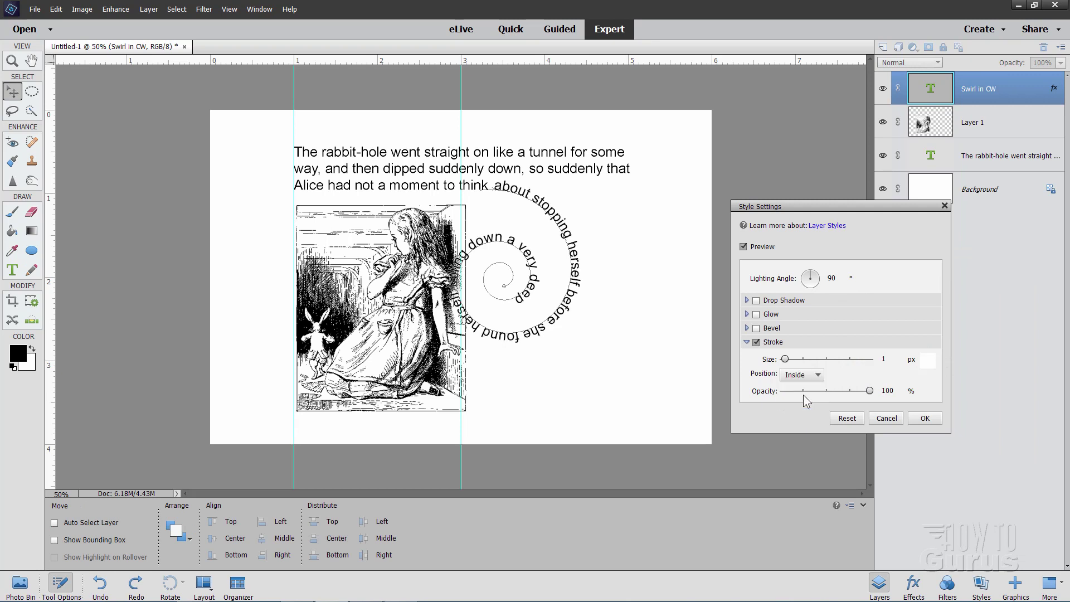
pyautogui.press('Up')
pyautogui.moveTo(786, 360); pyautogui.dragTo(793, 358)
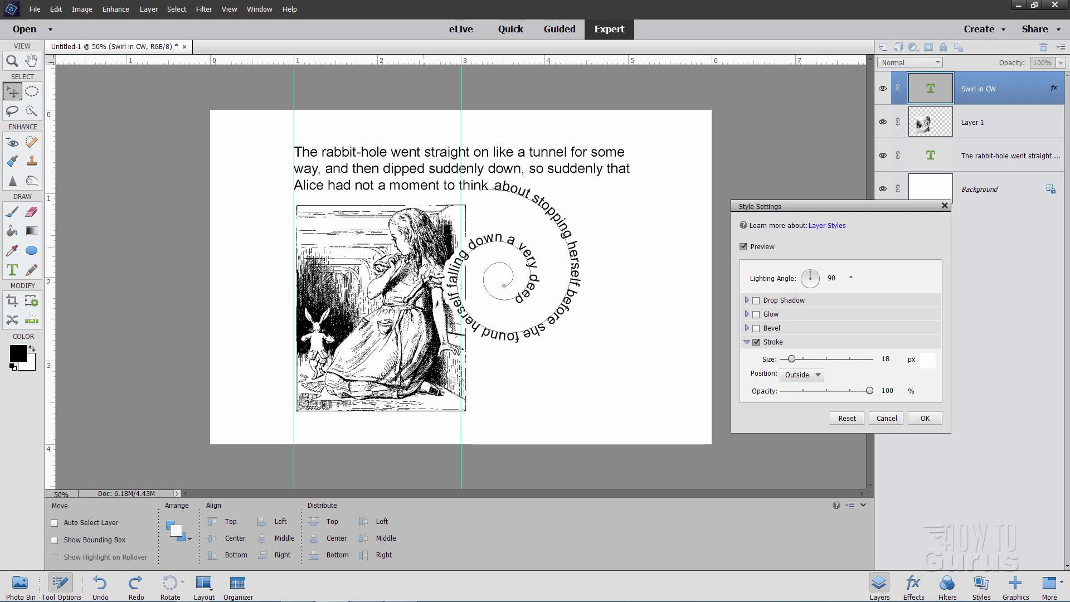
pyautogui.click(926, 418)
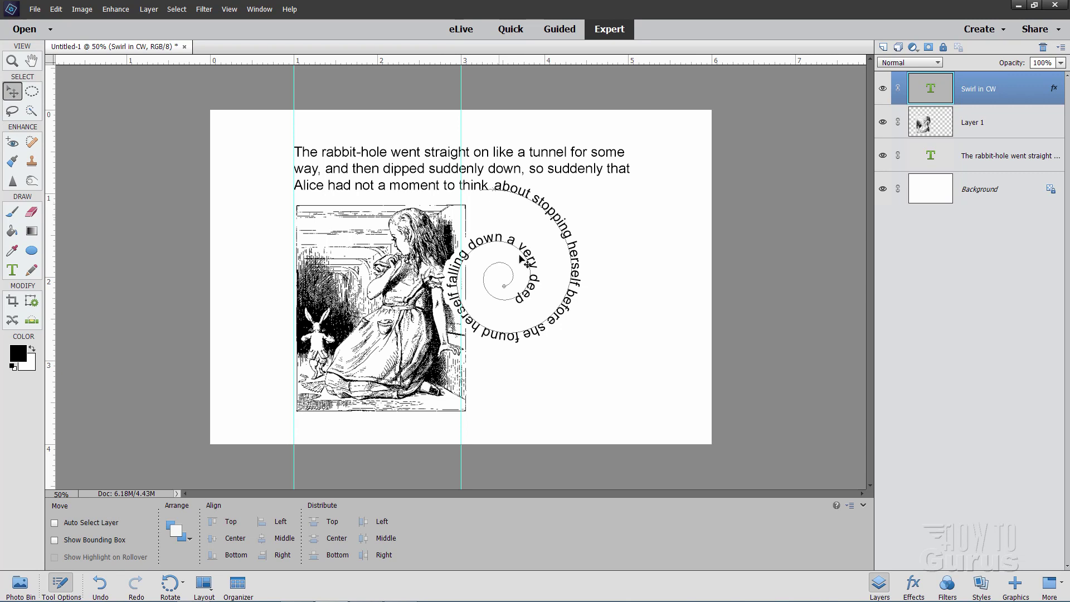
# - Enlarge the spiral text to about 121%
pyautogui.hotkey('ctrl', 't')
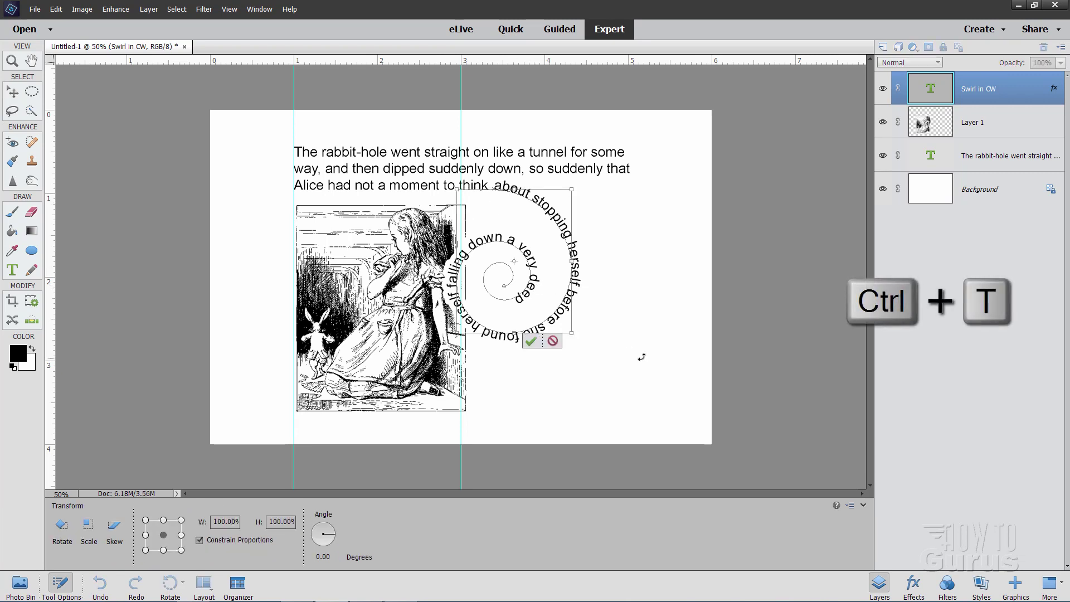
pyautogui.moveTo(573, 332); pyautogui.dragTo(597, 363)
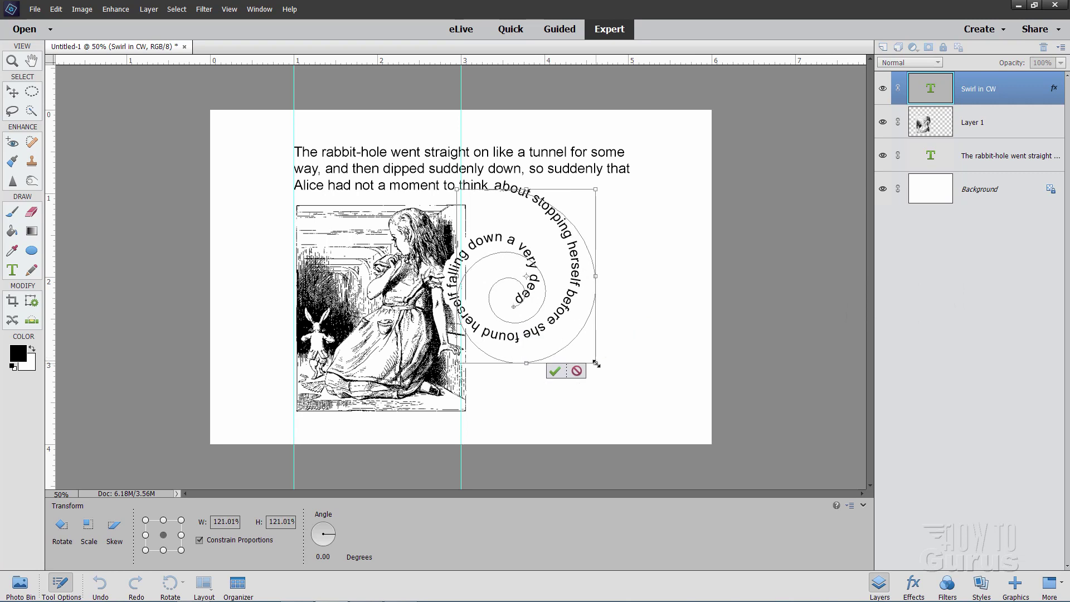
pyautogui.click(555, 371)
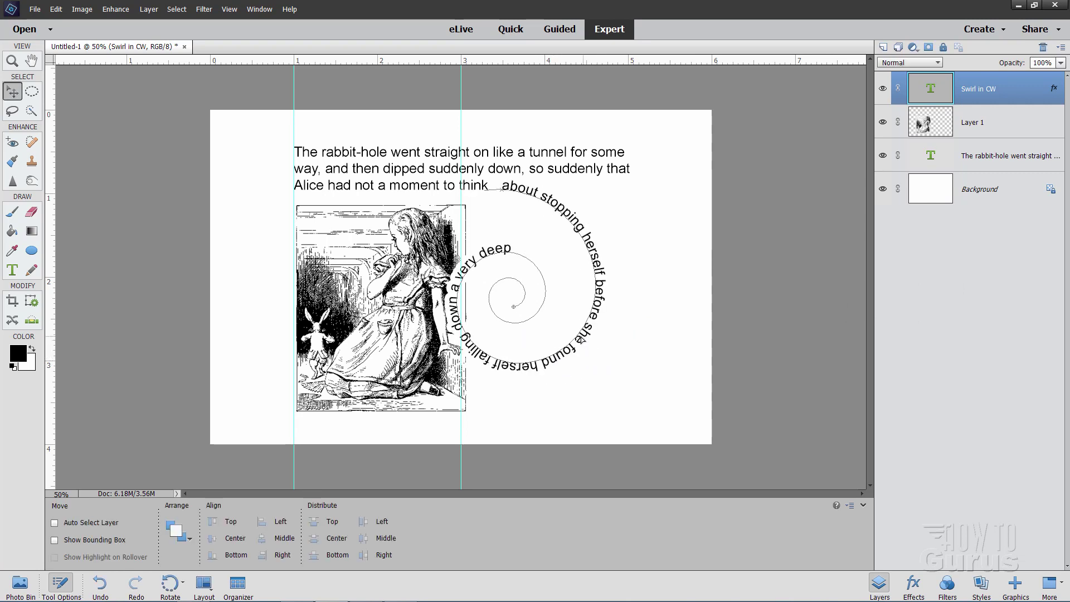
# - Shift the spiral text left so it starts right after 'think', then switch to Notepad
pyautogui.moveTo(580, 337); pyautogui.dragTo(572, 338)
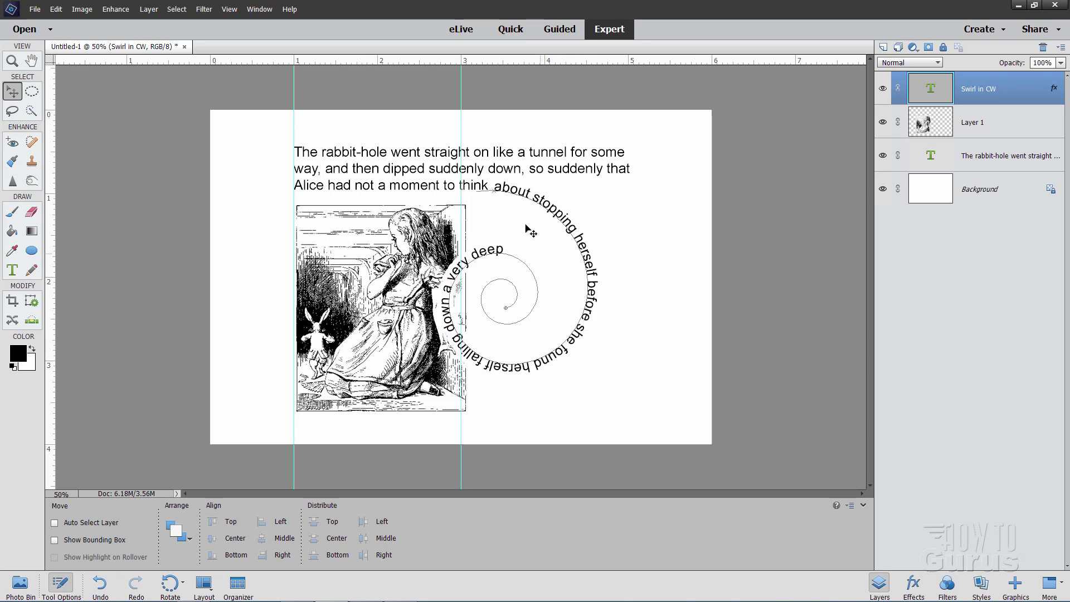
pyautogui.press('Left')
pyautogui.press('Left')
pyautogui.press('Left')
pyautogui.press('Left')
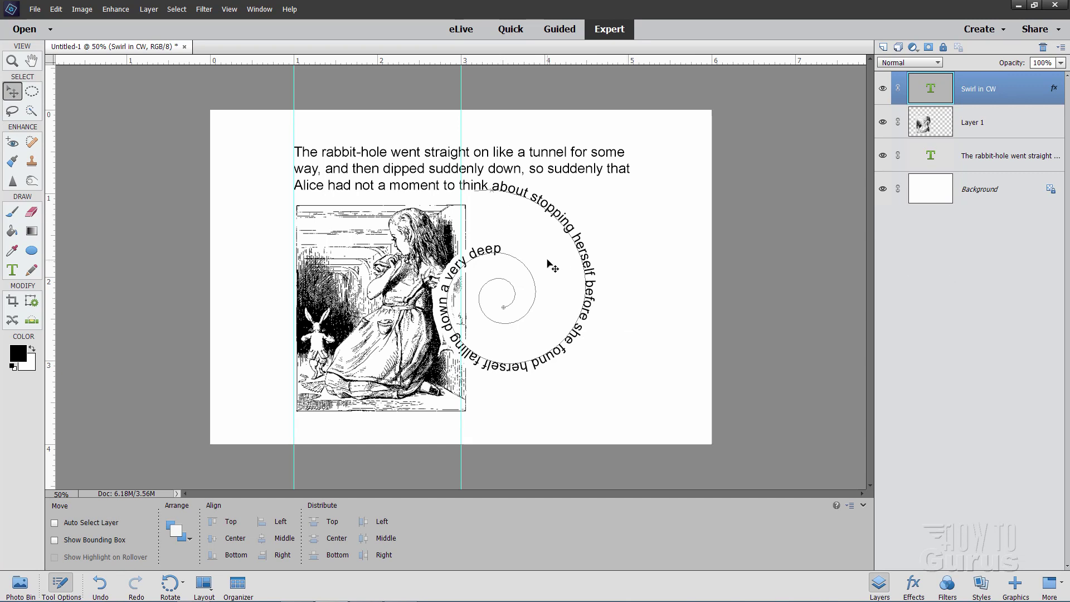
pyautogui.moveTo(548, 264); pyautogui.dragTo(550, 264)
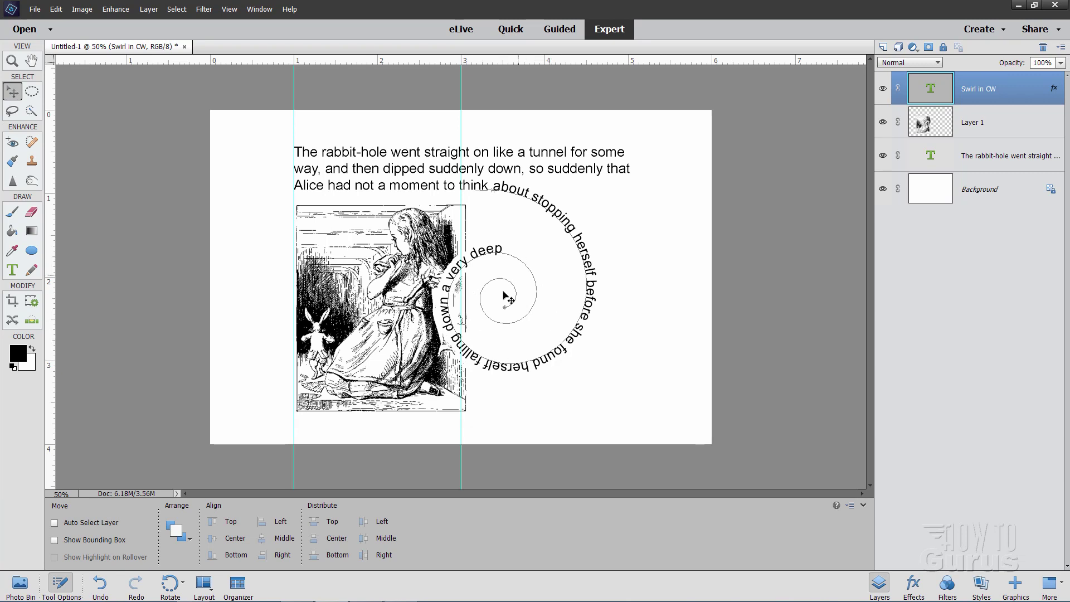
pyautogui.keyDown('ctrl'); pyautogui.click(530, 205); pyautogui.keyUp('ctrl')
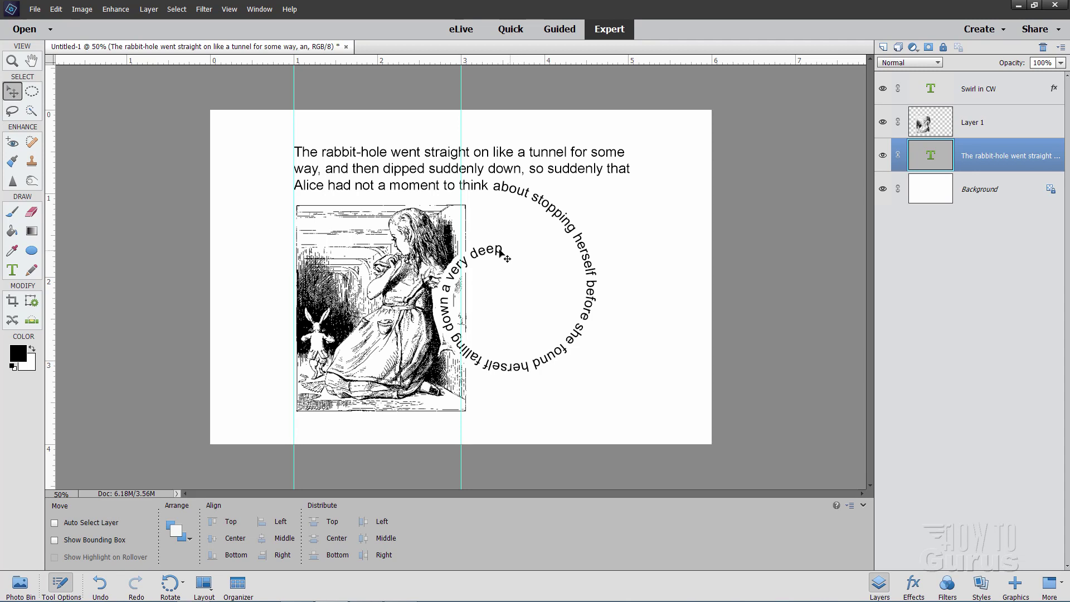
pyautogui.keyDown('ctrl'); pyautogui.click(473, 267); pyautogui.keyUp('ctrl')
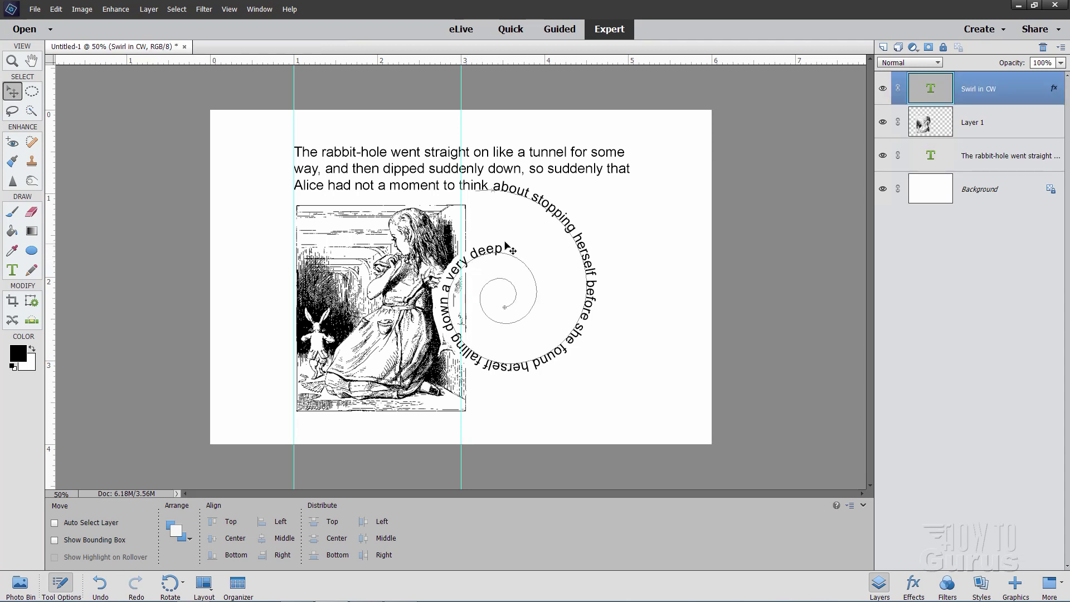
pyautogui.hotkey('alt', 'Tab')
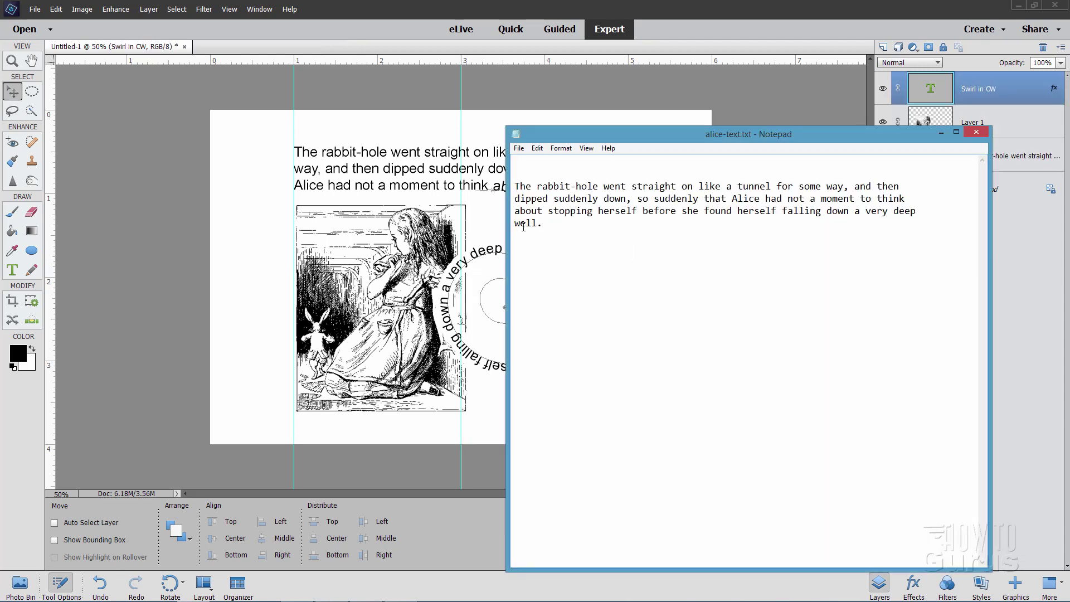
# - Check the passage's final word 'well.' in alice-text.txt and minimize Notepad
pyautogui.doubleClick(555, 224)
pyautogui.click(554, 224)
pyautogui.moveTo(895, 139); pyautogui.dragTo(994, 145)
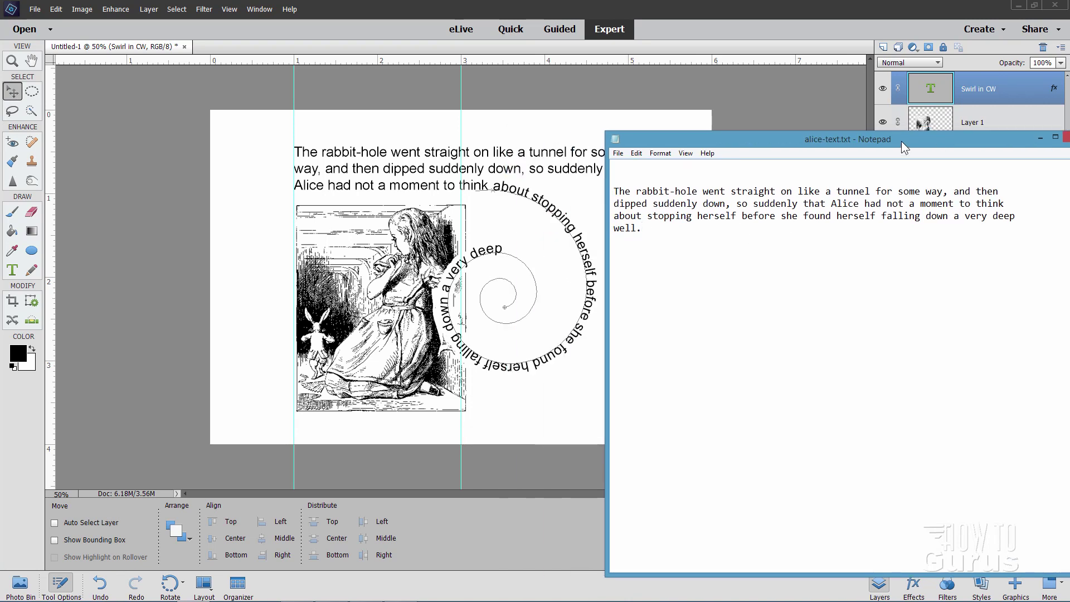
pyautogui.moveTo(902, 142); pyautogui.dragTo(817, 143)
pyautogui.click(970, 138)
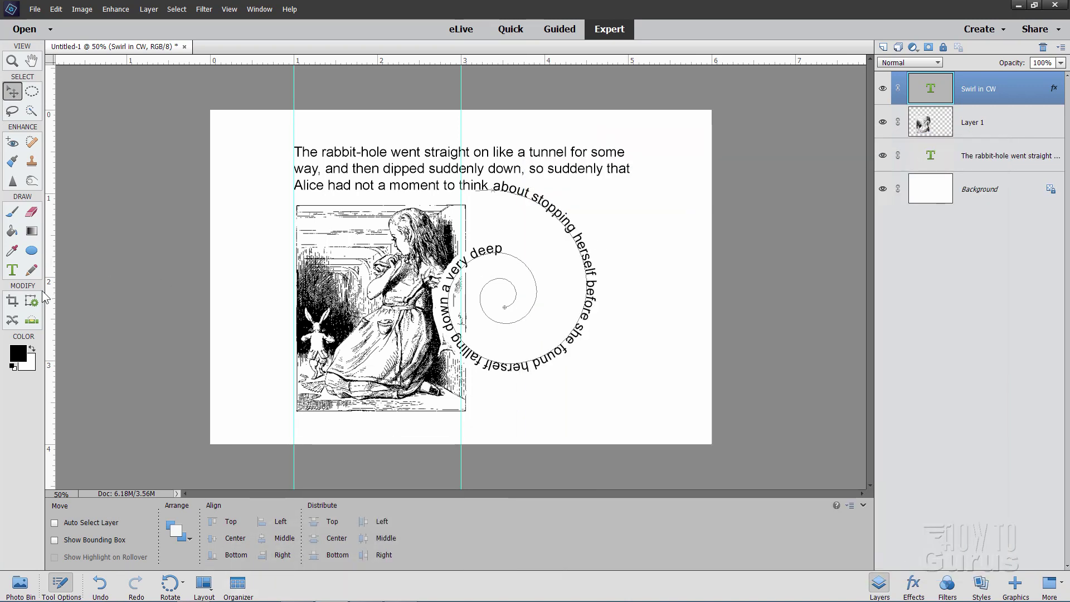
# - Add ' well.' after 'deep' so the spiral ends with 'a very deep well.'
pyautogui.click(12, 270)
pyautogui.click(504, 251)
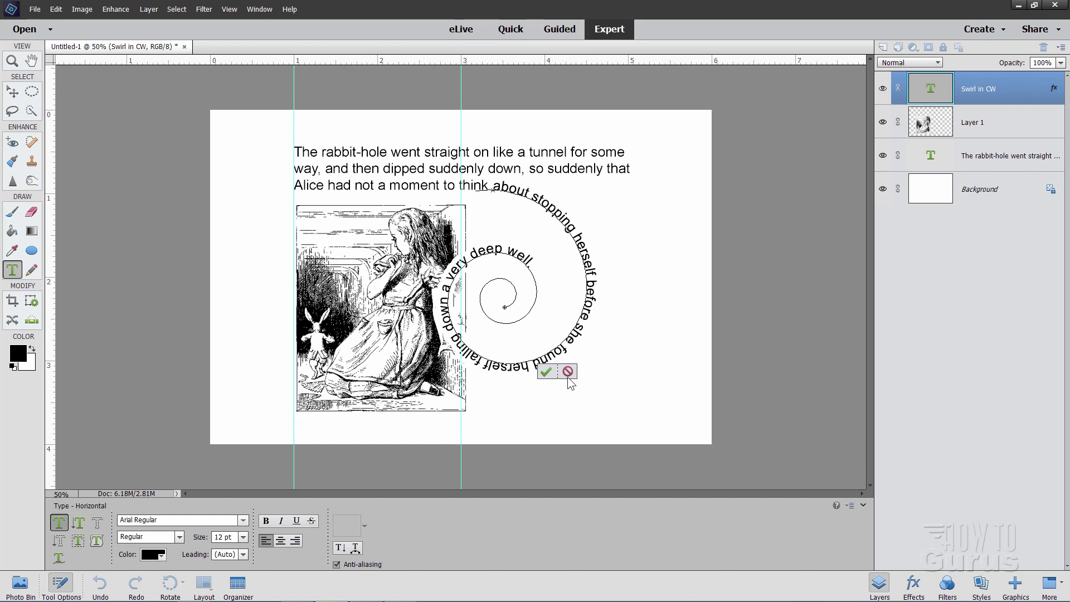
pyautogui.click(546, 372)
pyautogui.press('v')
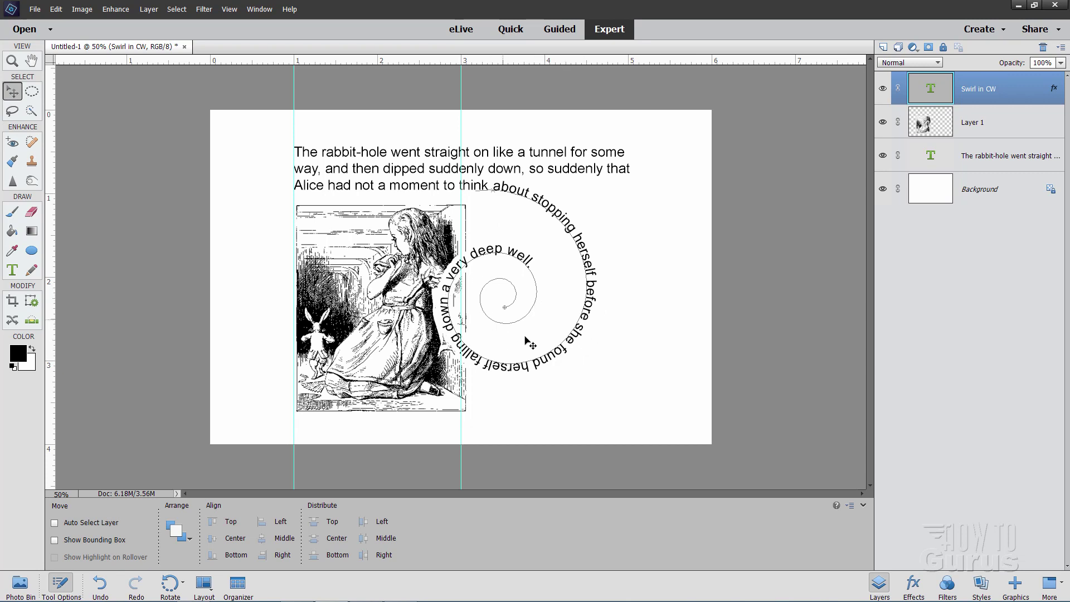
pyautogui.hotkey('ctrl', 't')
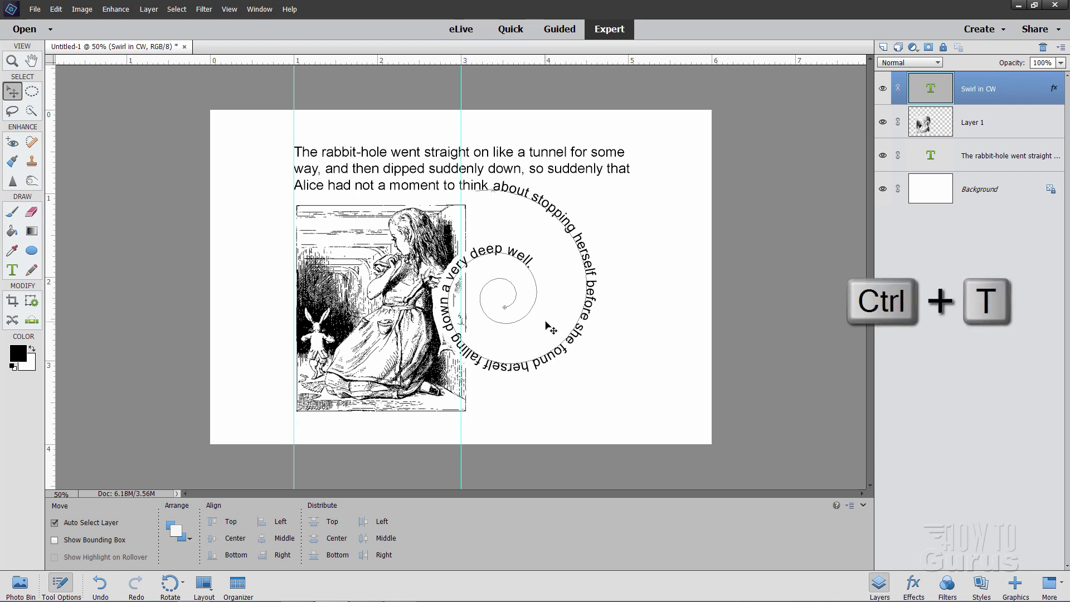
# - Scale the spiral text up to about 110%, then back down to about 96%
pyautogui.moveTo(586, 364); pyautogui.dragTo(616, 395)
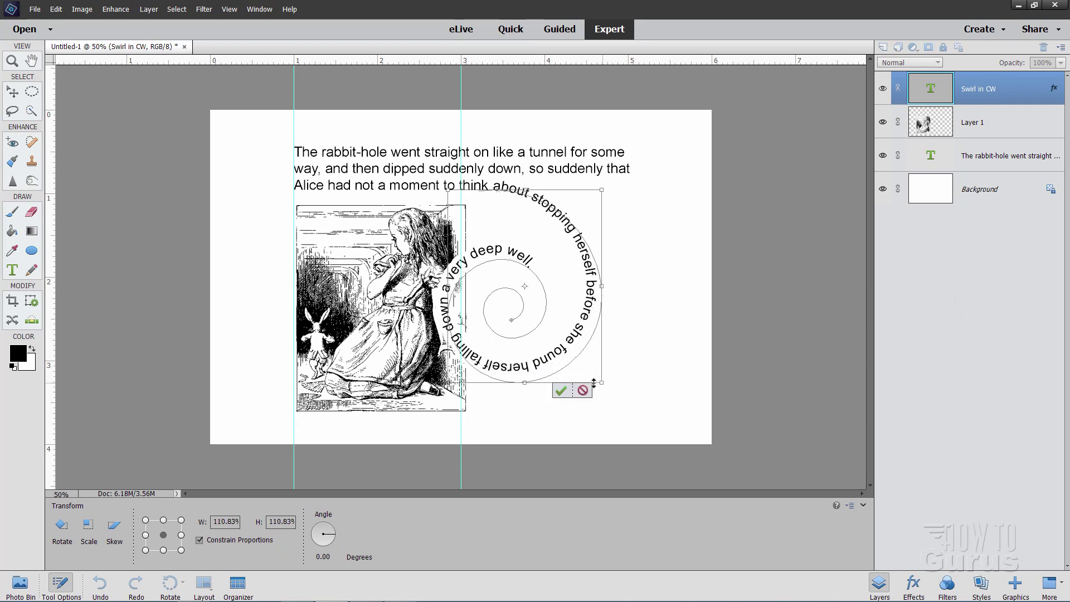
pyautogui.press('Return')
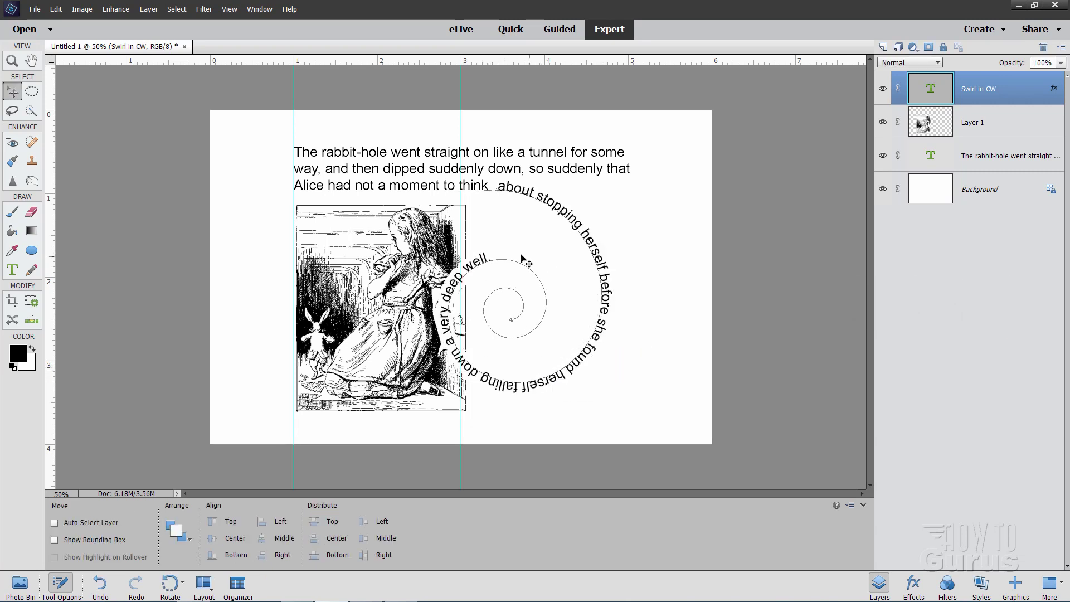
pyautogui.hotkey('ctrl', 't')
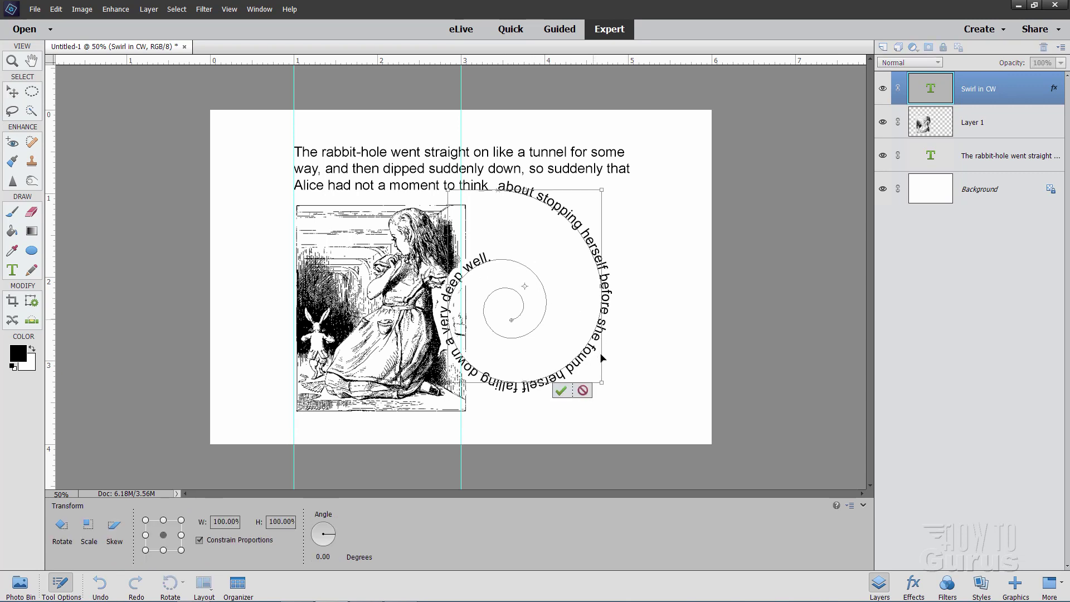
pyautogui.moveTo(596, 382); pyautogui.dragTo(591, 378)
pyautogui.click(558, 389)
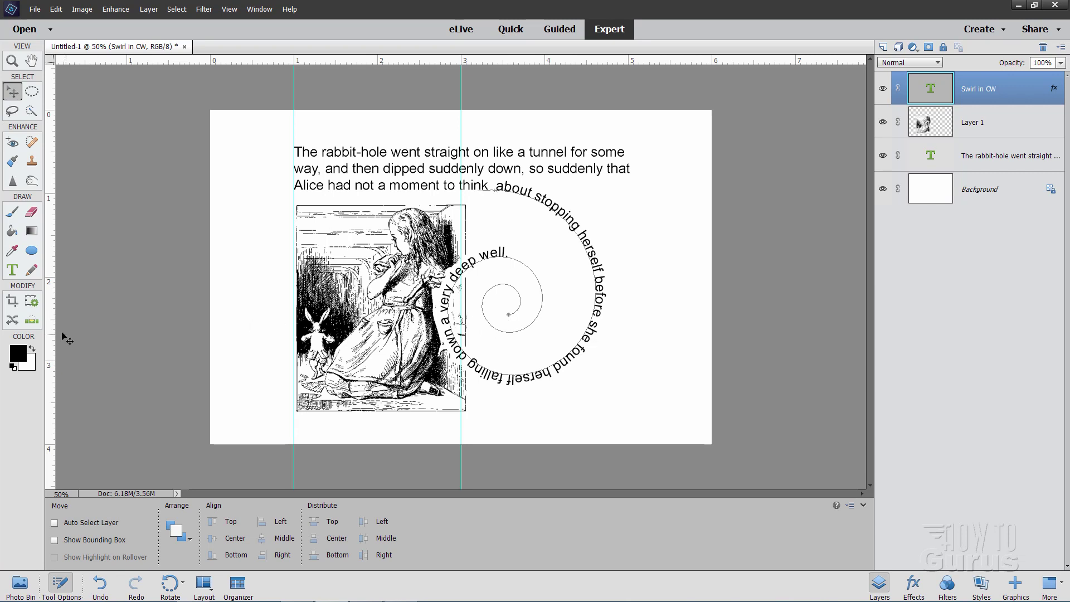
# - Place a vertical guide and a horizontal guide at 1.573 in, then fit the page in the window
pyautogui.moveTo(51, 329); pyautogui.dragTo(510, 333)
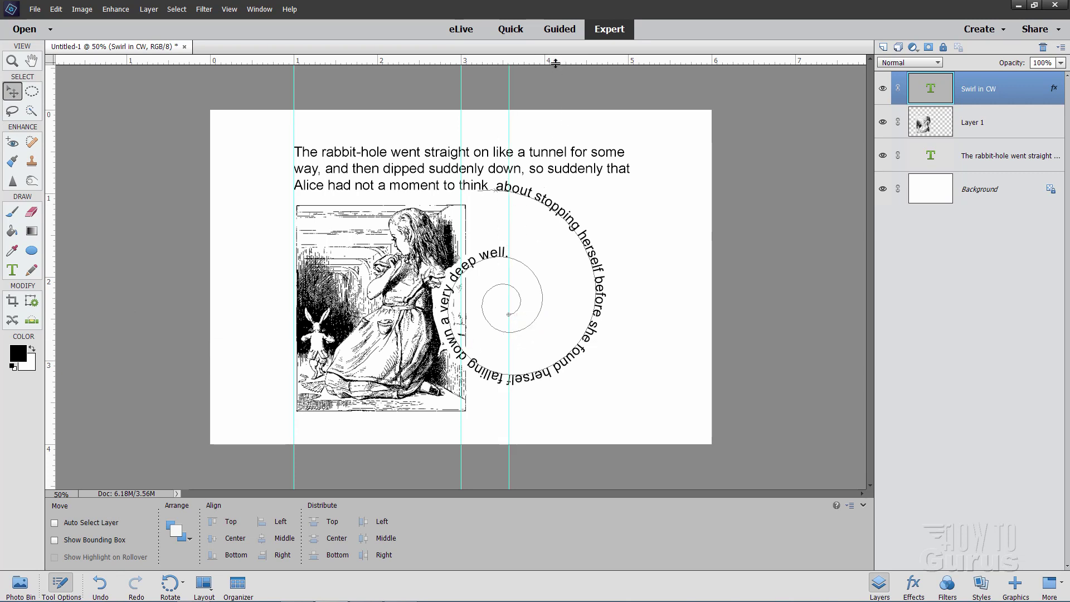
pyautogui.moveTo(556, 62); pyautogui.dragTo(551, 314)
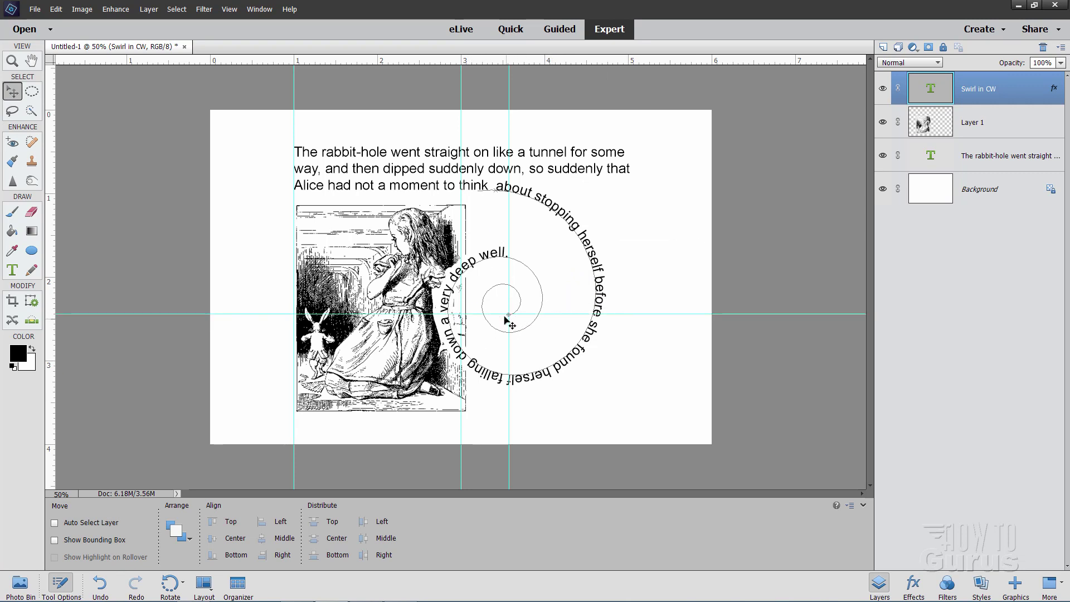
pyautogui.hotkey('ctrl', '0')
pyautogui.press('u')
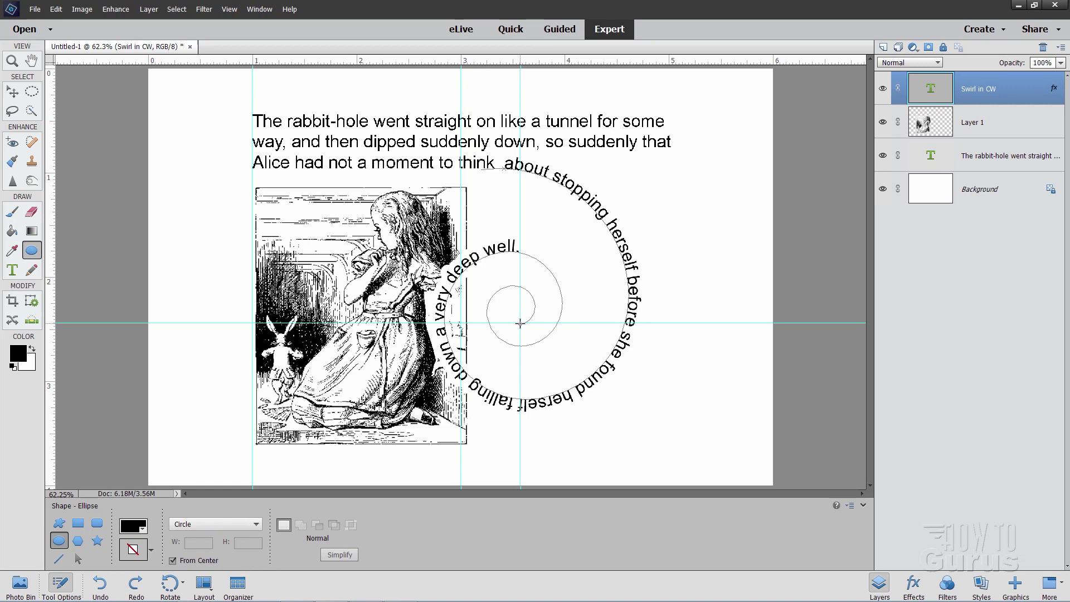
# - Draw a solid black circle from the guide intersection and simplify the Shape 1 layer
pyautogui.moveTo(525, 326); pyautogui.dragTo(561, 365)
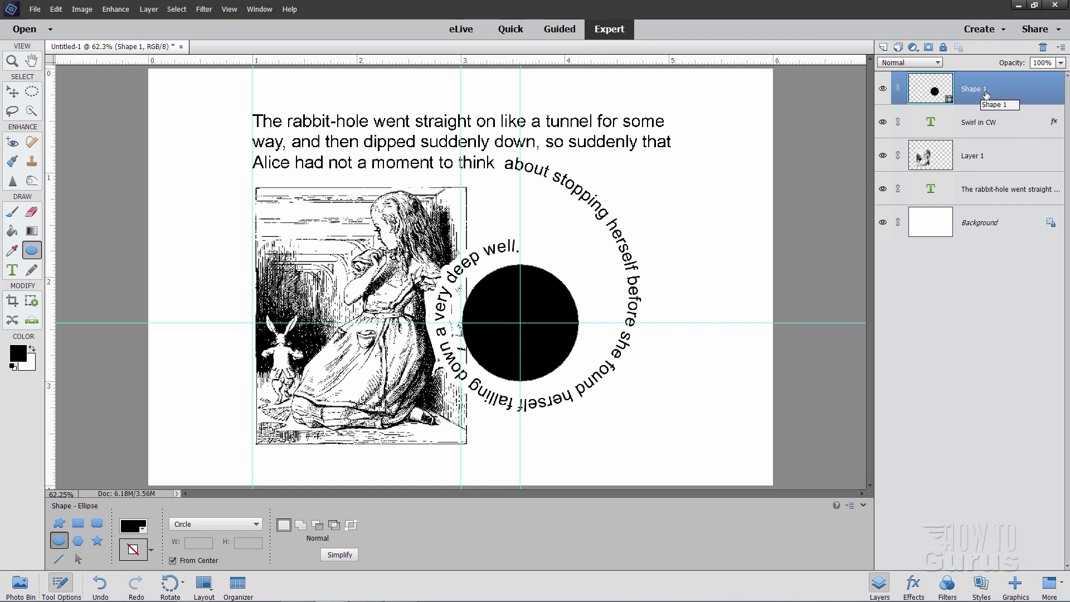
pyautogui.rightClick(966, 92)
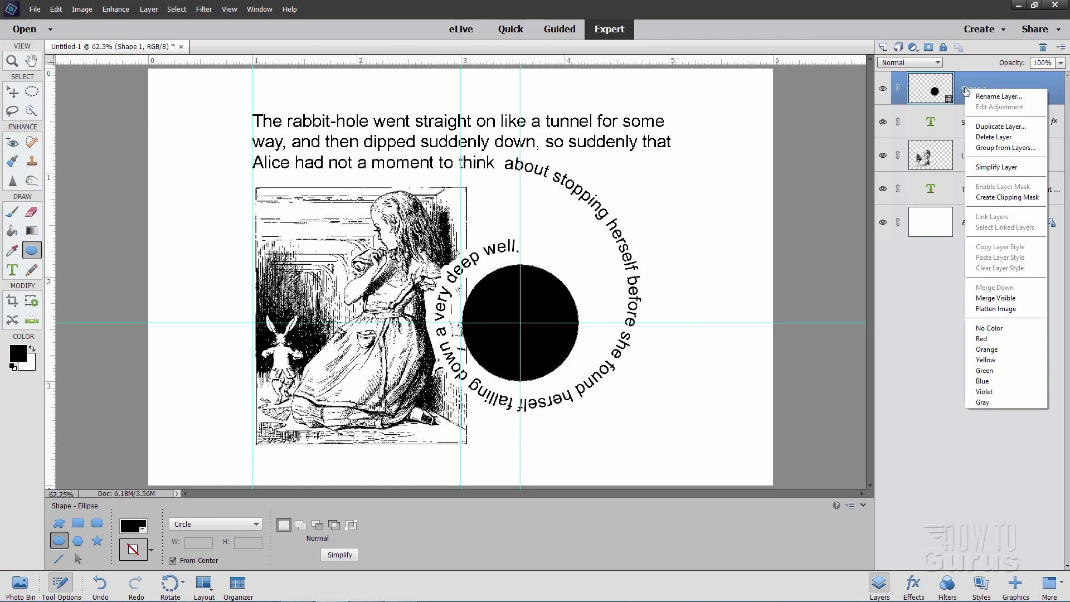
pyautogui.click(988, 167)
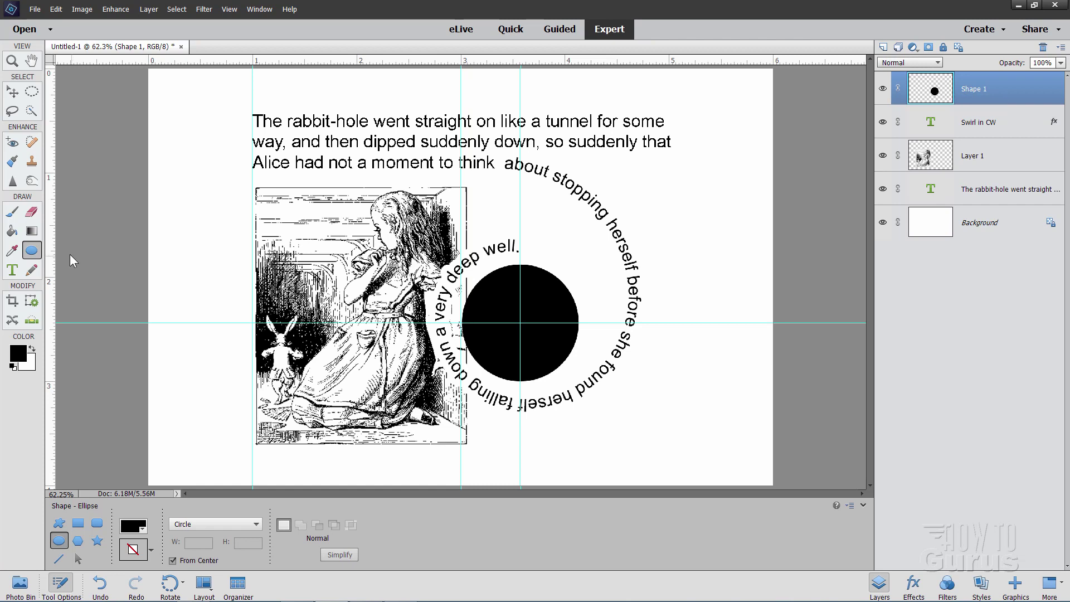
# - Build a Foreground to Background radial gradient with its colour midpoint moved to 80% Location
pyautogui.click(32, 230)
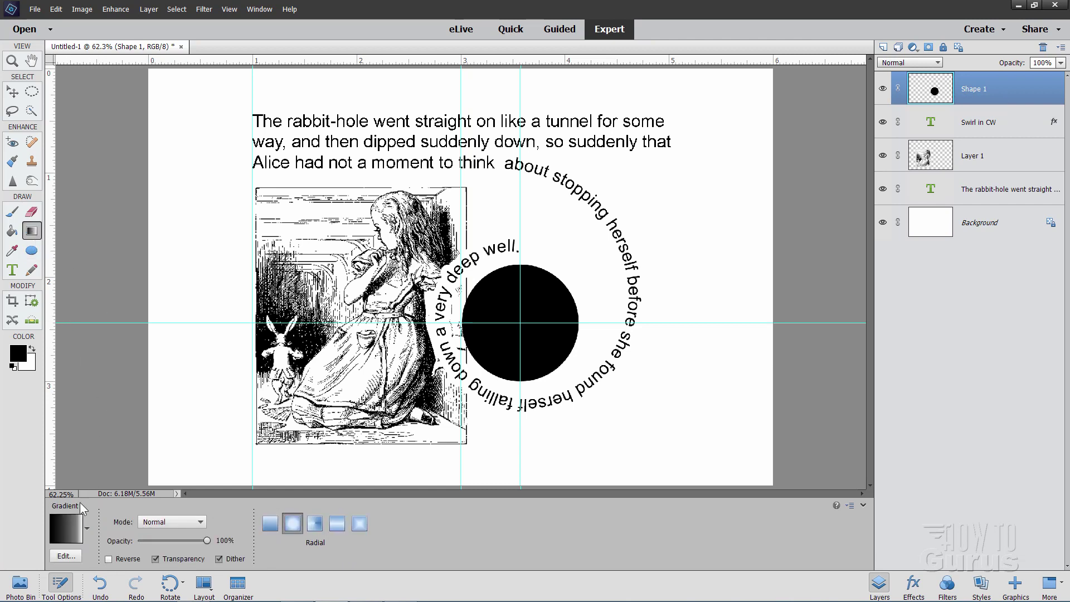
pyautogui.click(62, 528)
pyautogui.click(482, 291)
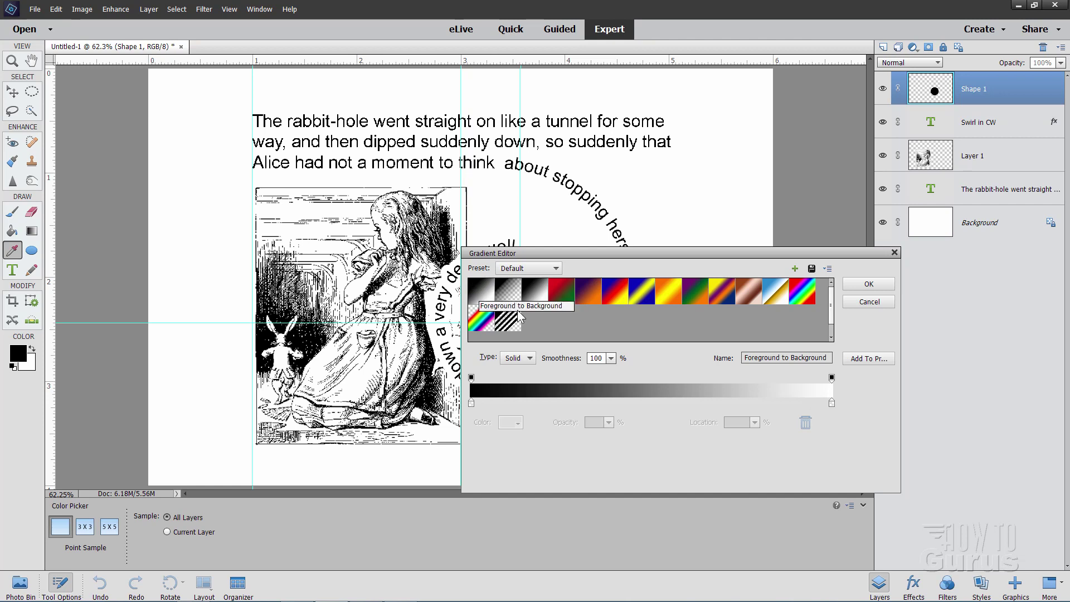
pyautogui.click(832, 403)
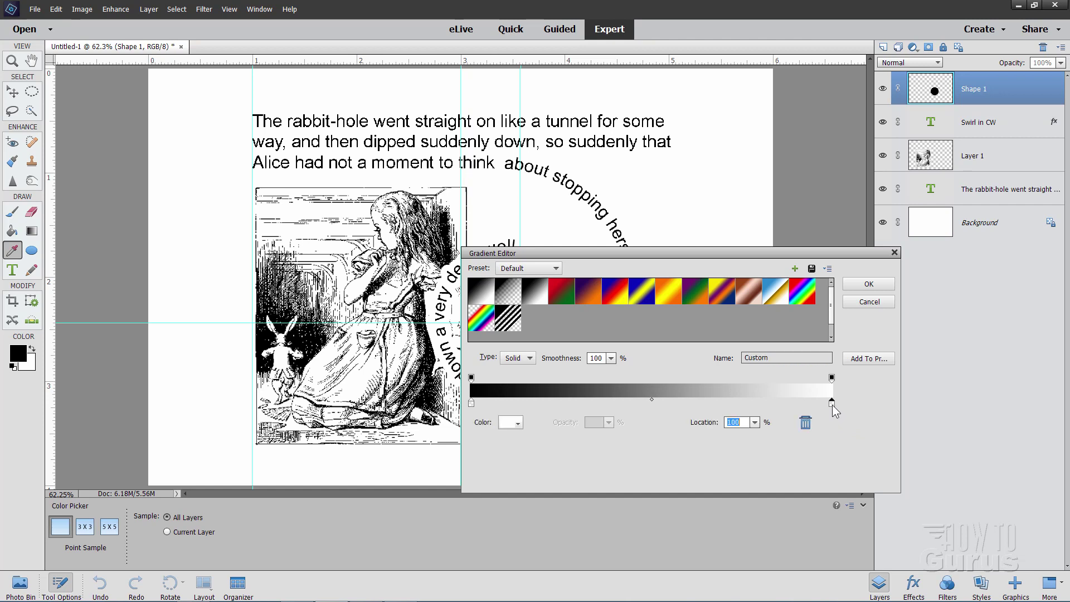
pyautogui.click(651, 400)
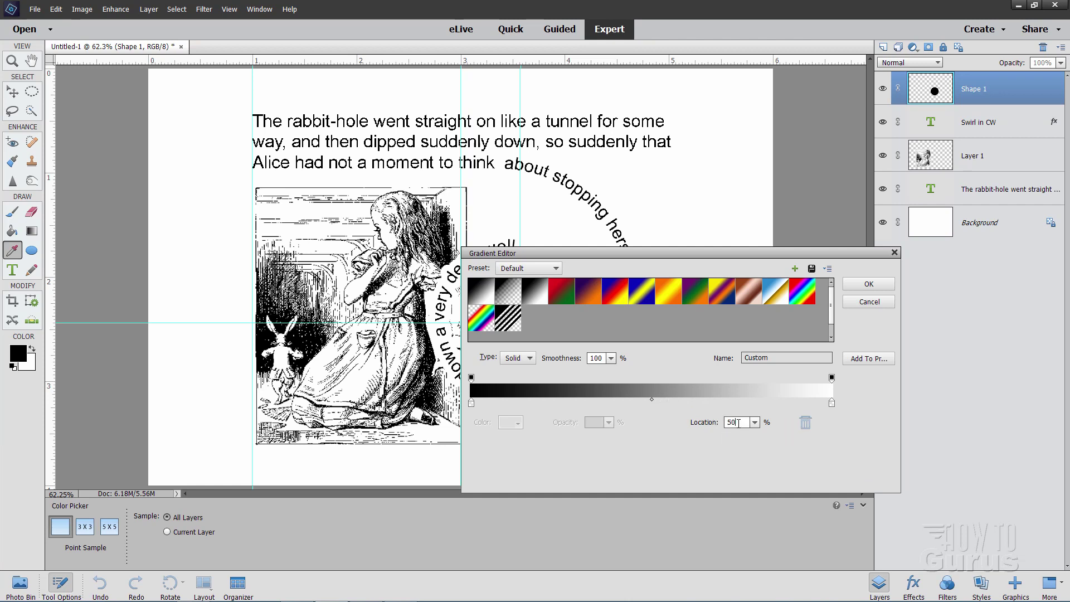
pyautogui.moveTo(703, 425); pyautogui.dragTo(718, 425)
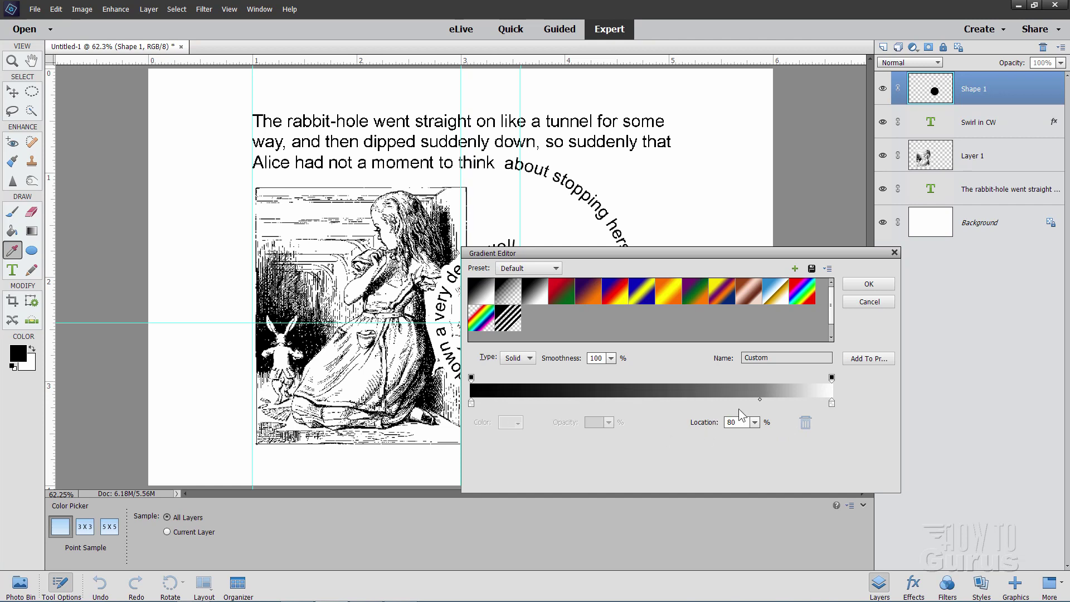
pyautogui.click(869, 283)
pyautogui.press('ctrl')
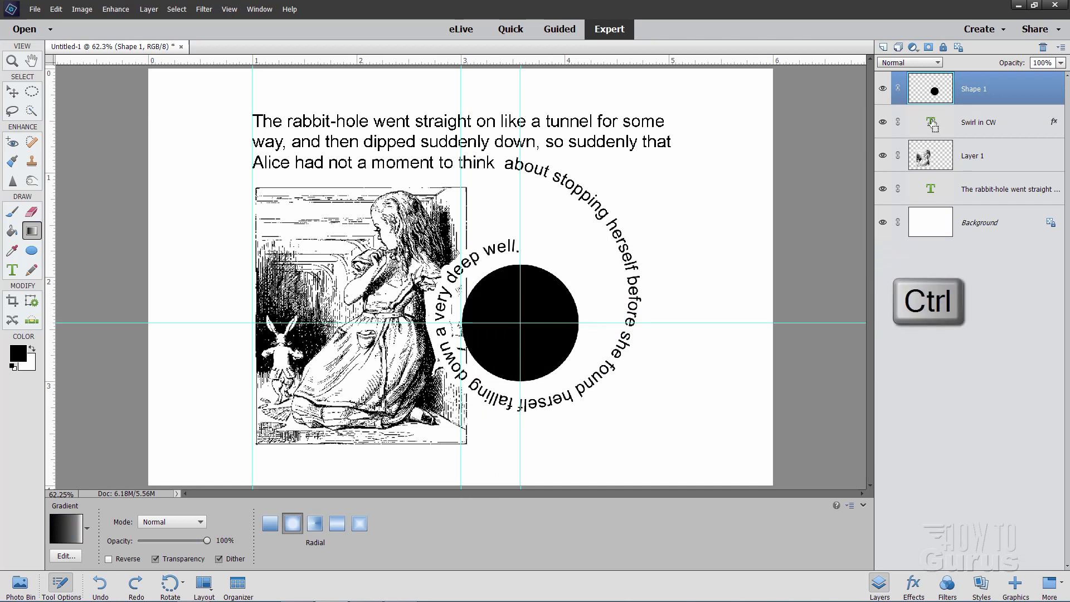
# - Fill the selected Shape 1 circle with the radial gradient, then hide the guides and deselect
pyautogui.keyDown('ctrl'); pyautogui.click(923, 95); pyautogui.keyUp('ctrl')
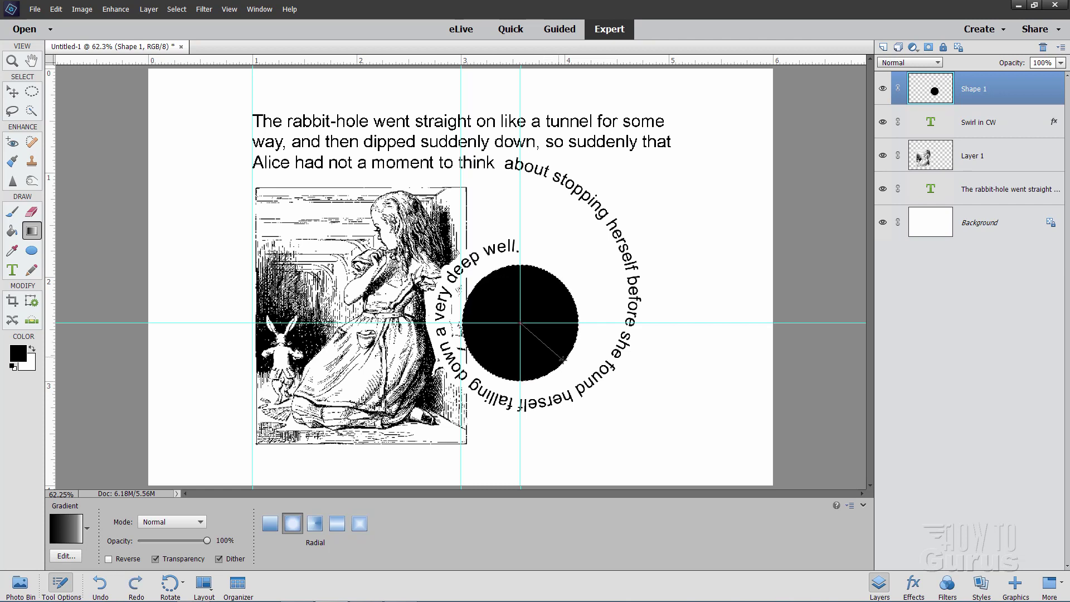
pyautogui.moveTo(568, 364); pyautogui.dragTo(568, 363)
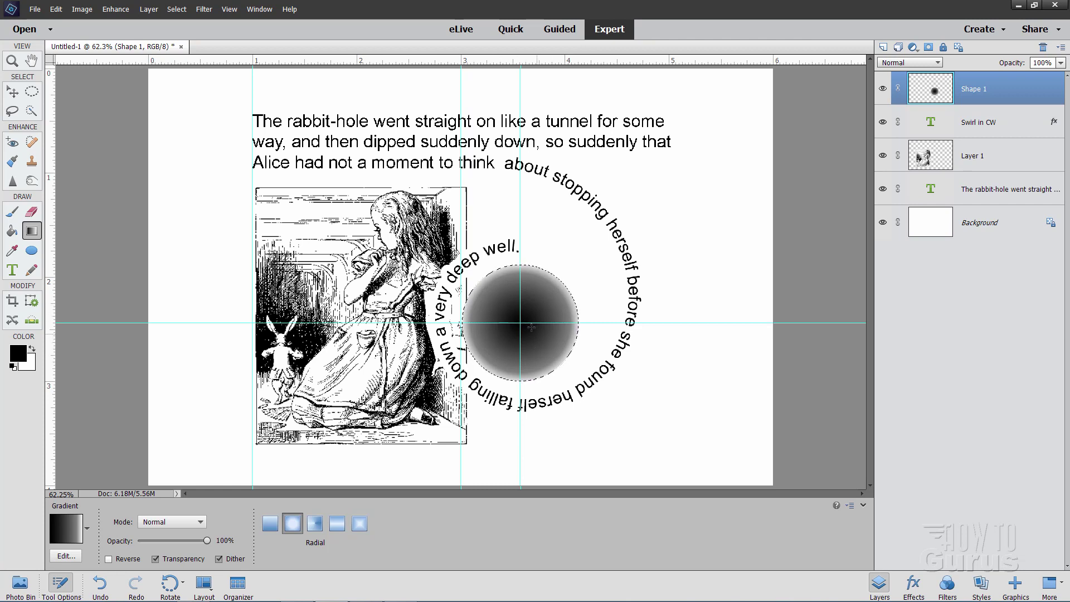
pyautogui.click(237, 10)
pyautogui.click(239, 128)
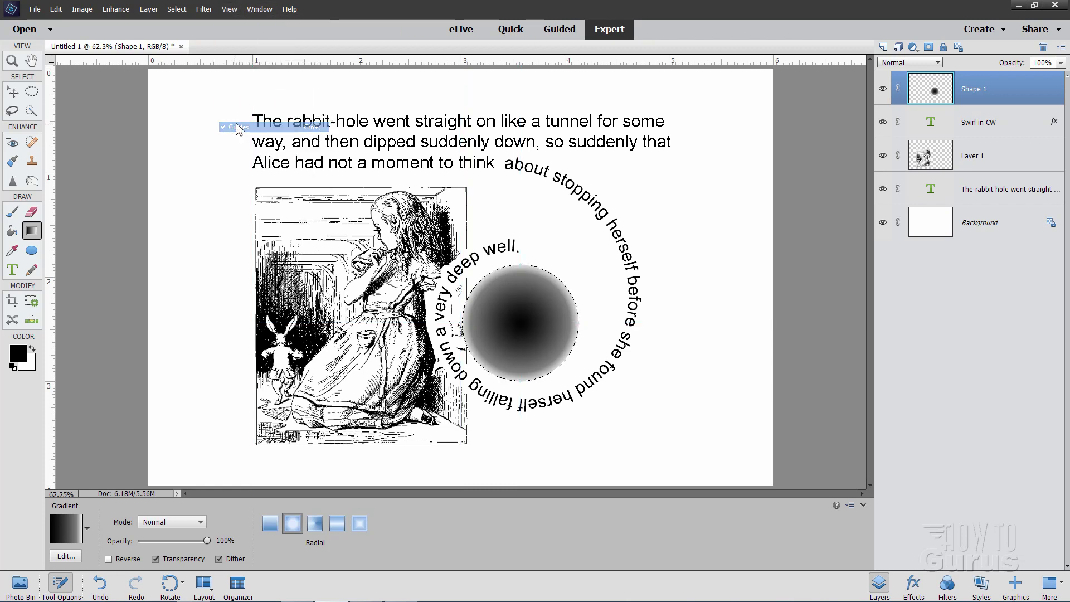
pyautogui.click(178, 9)
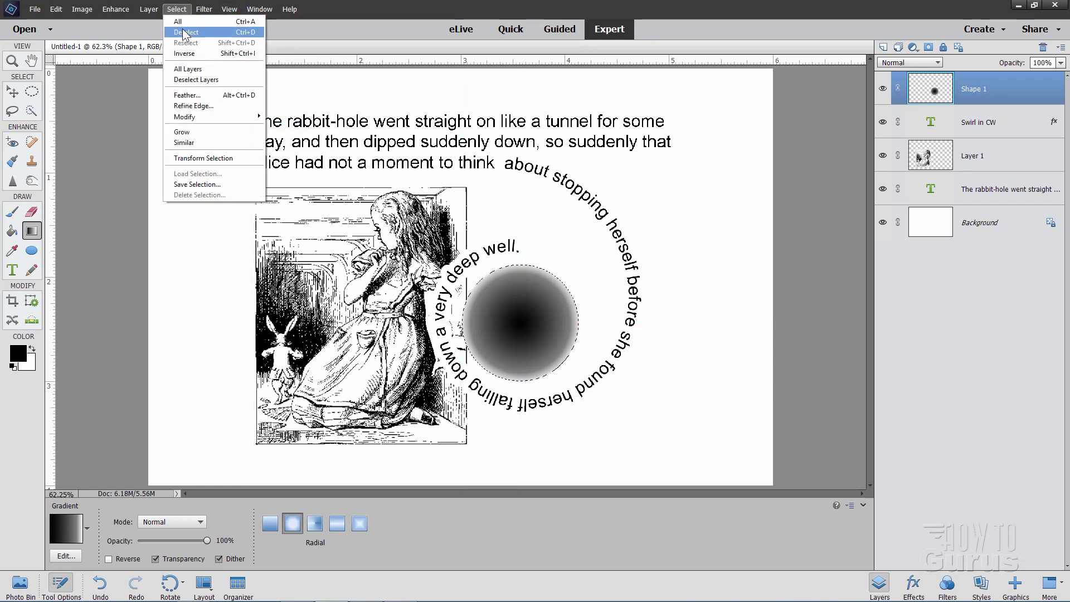
pyautogui.click(184, 32)
pyautogui.click(13, 92)
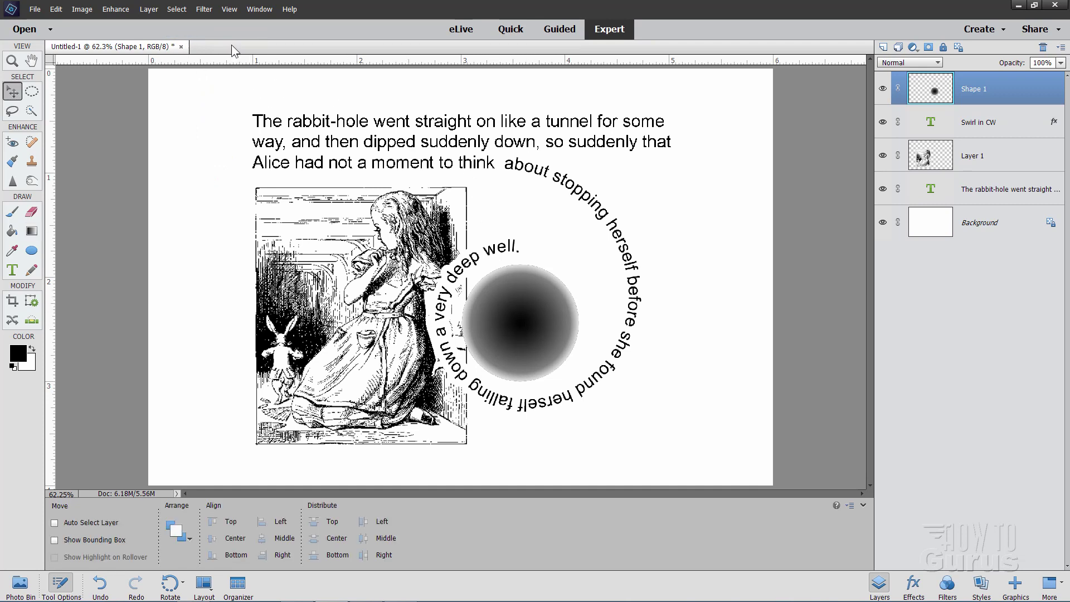
# - Apply the Sketch > Graphic Pen filter from the Filter Gallery to the gradient circle
pyautogui.click(204, 9)
pyautogui.click(204, 30)
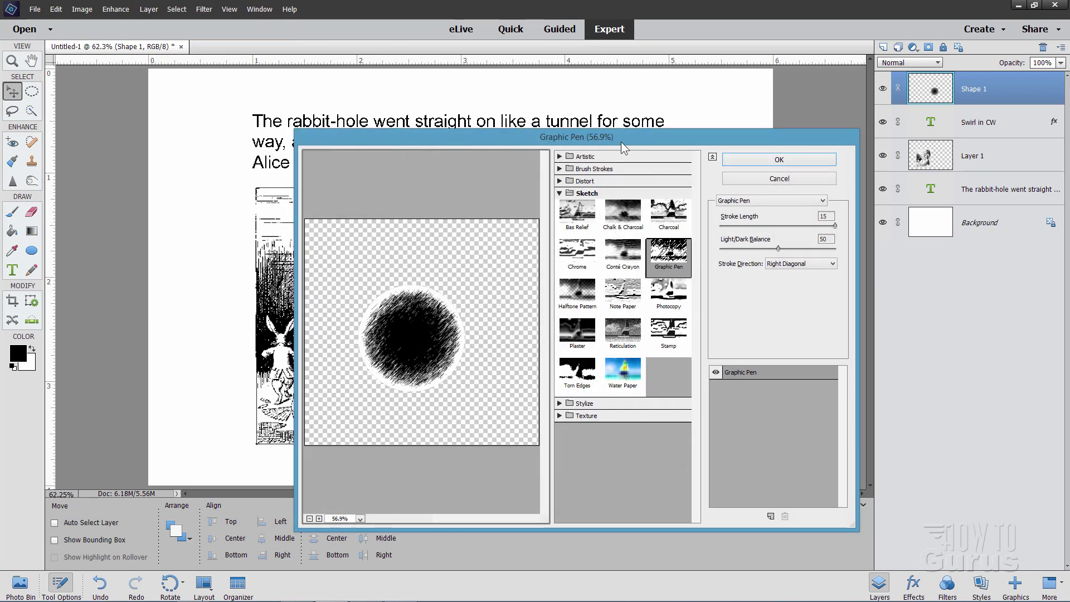
pyautogui.click(560, 193)
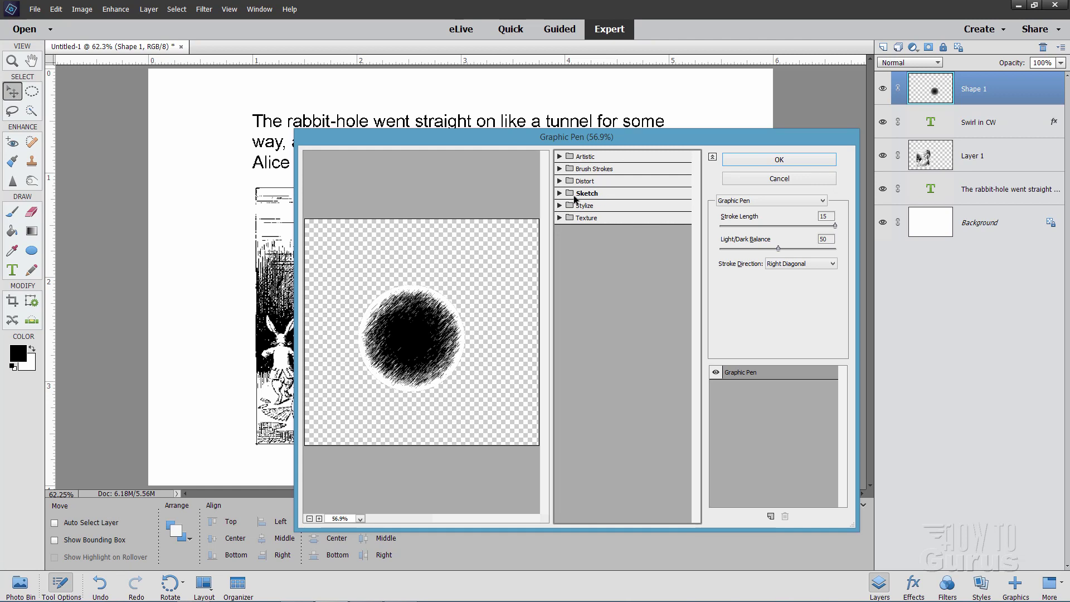
pyautogui.click(560, 193)
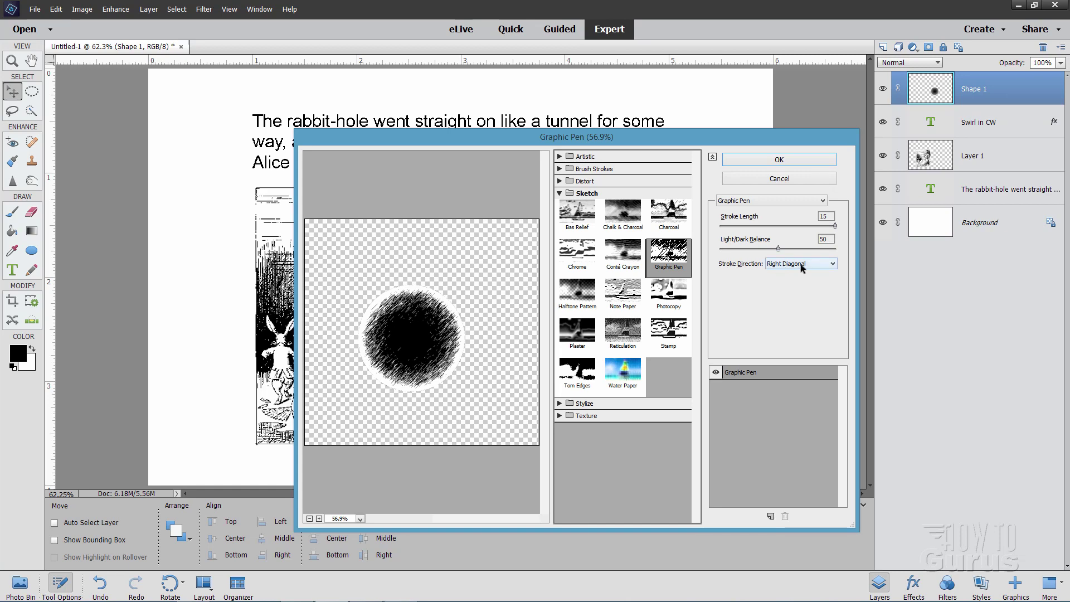
pyautogui.click(790, 159)
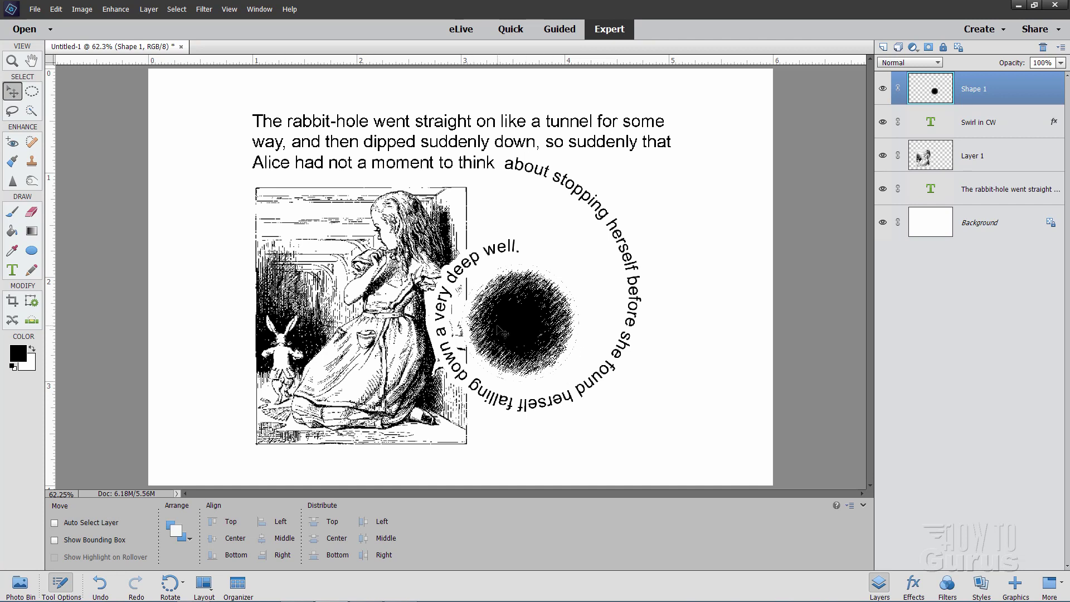
# - Give the circle layer a 2 px Stroke layer style in its Style Settings
pyautogui.click(148, 9)
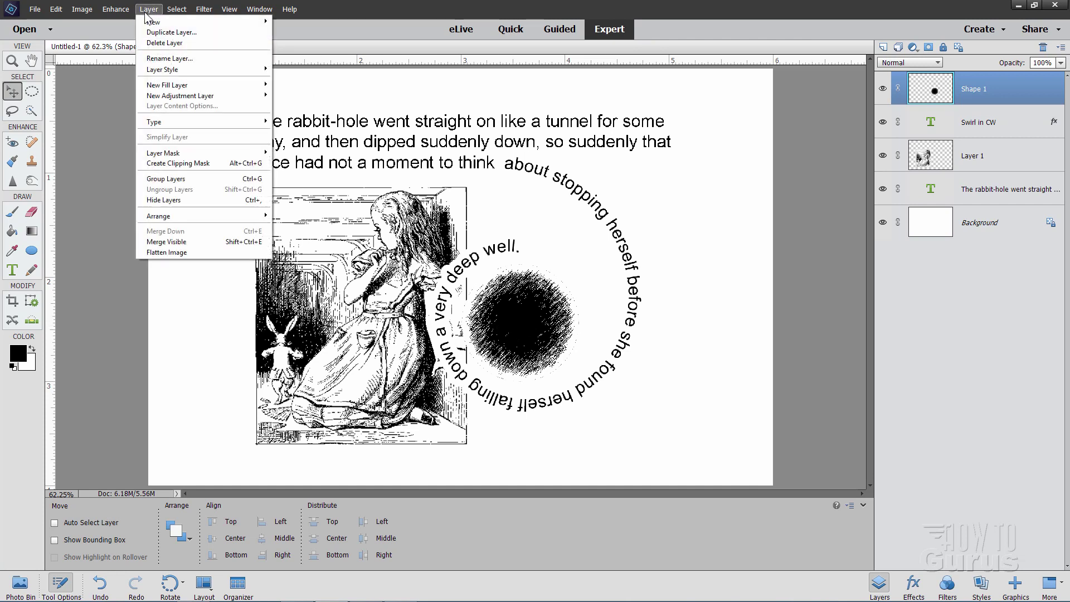
pyautogui.moveTo(167, 70)
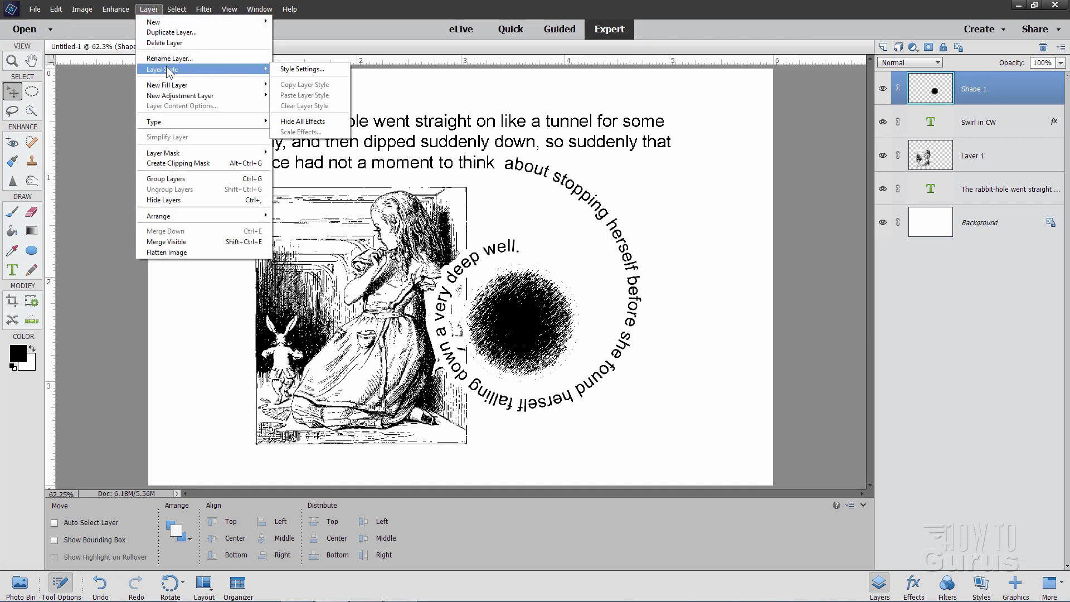
pyautogui.click(297, 67)
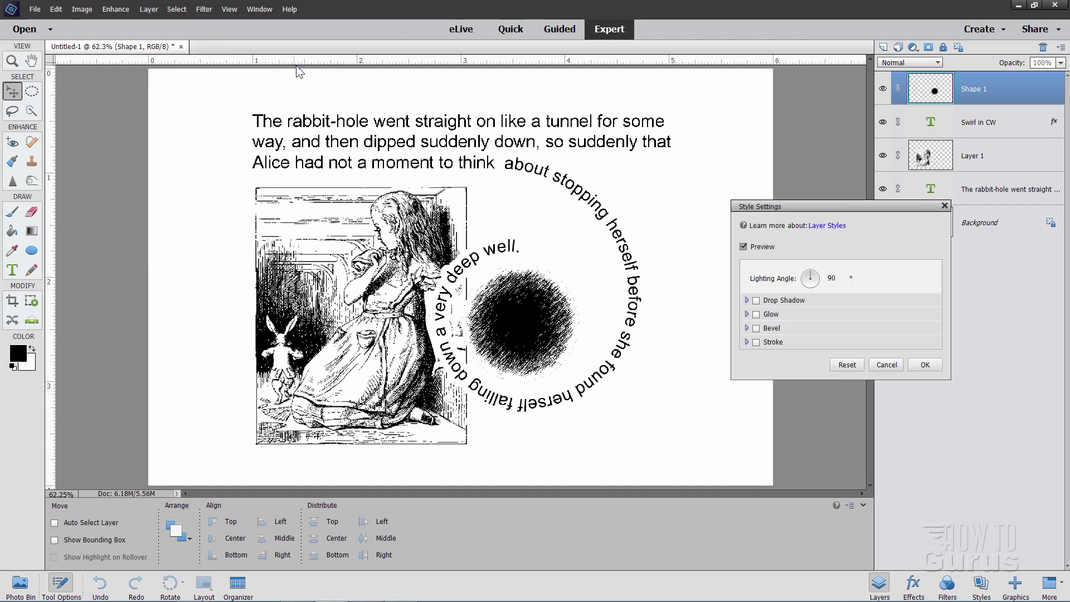
pyautogui.click(757, 342)
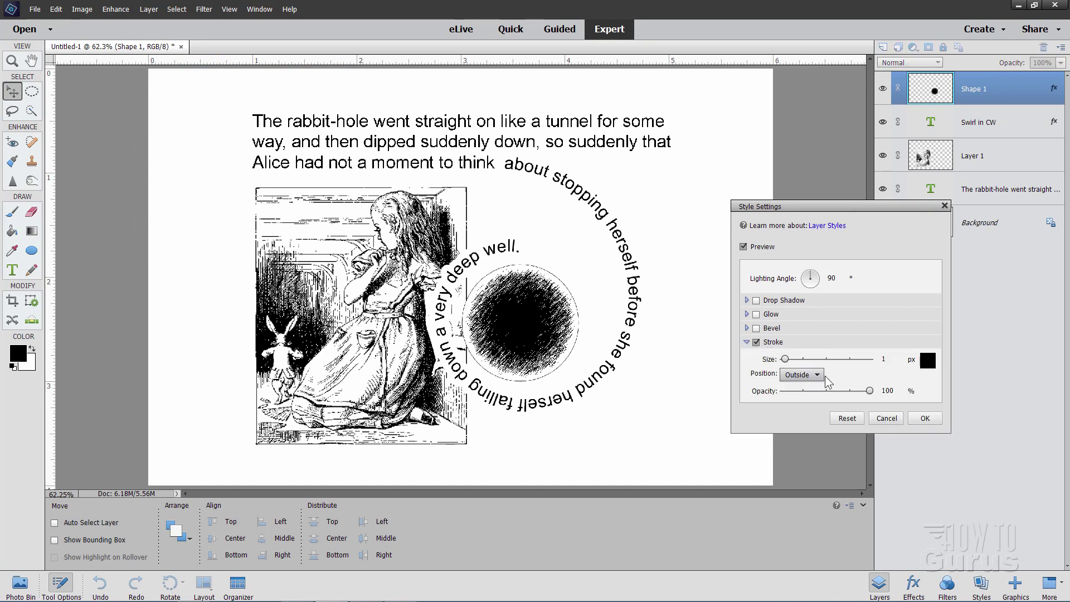
pyautogui.click(889, 361)
pyautogui.press('BackSpace')
pyautogui.write('2')
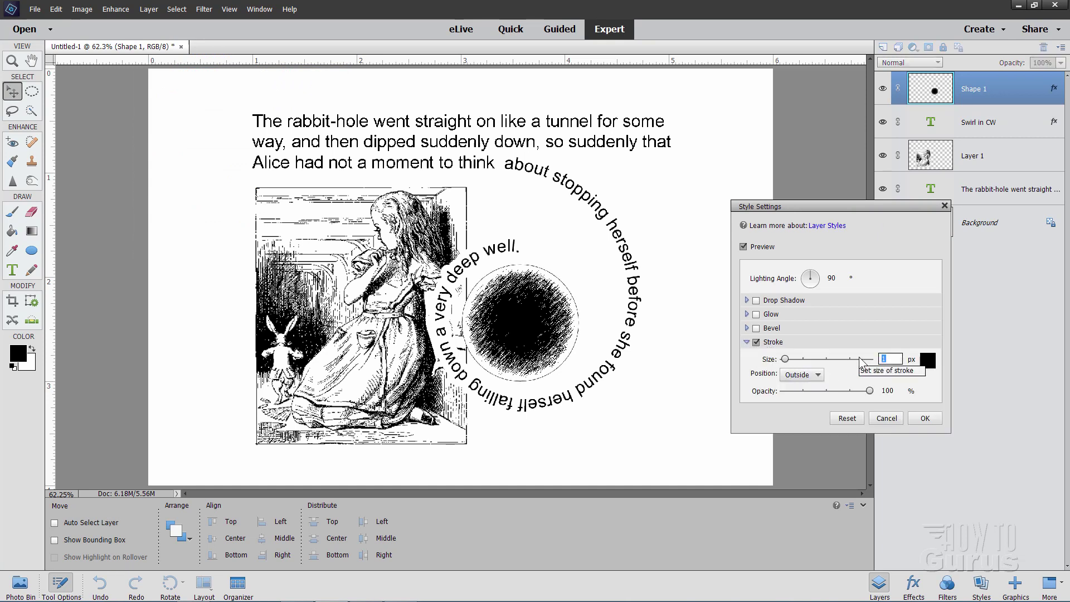
pyautogui.click(928, 417)
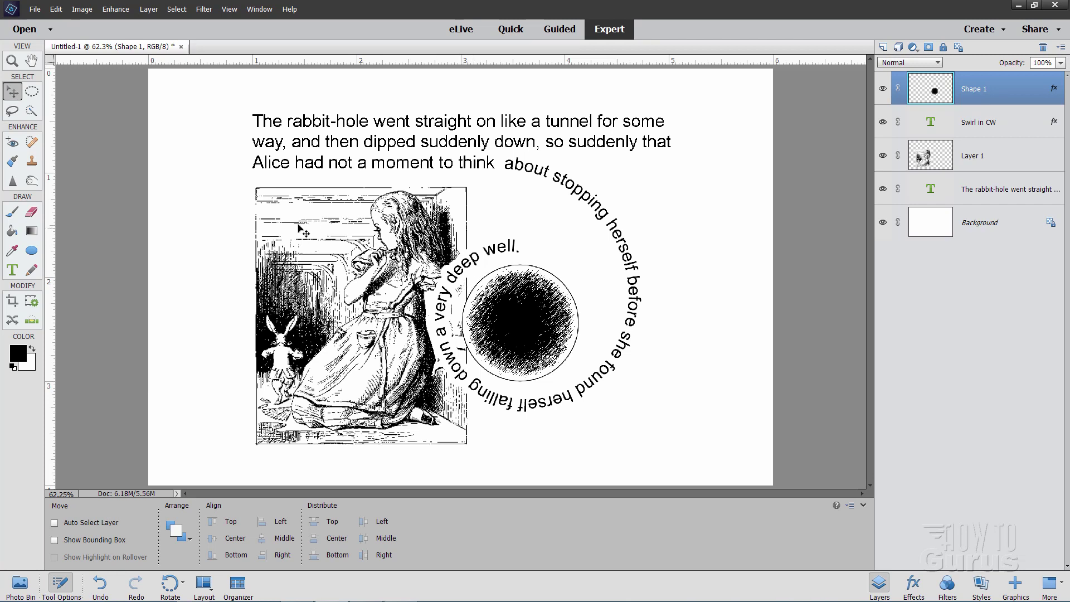
# - On a new Layer 2, brush white over the upper and lower parts of the circle's outline
pyautogui.click(883, 47)
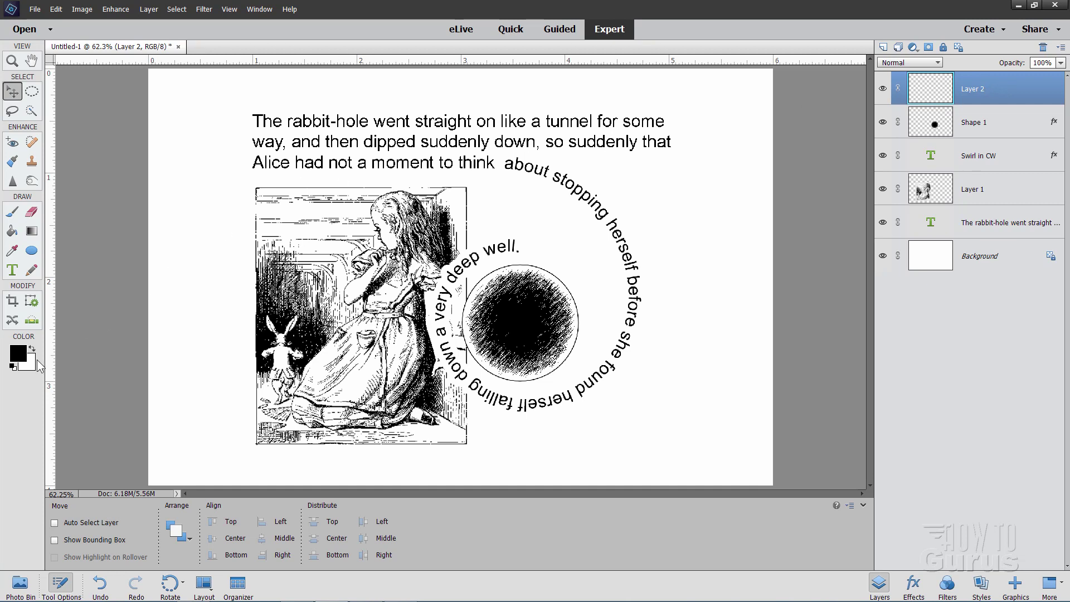
pyautogui.click(32, 349)
pyautogui.press('b')
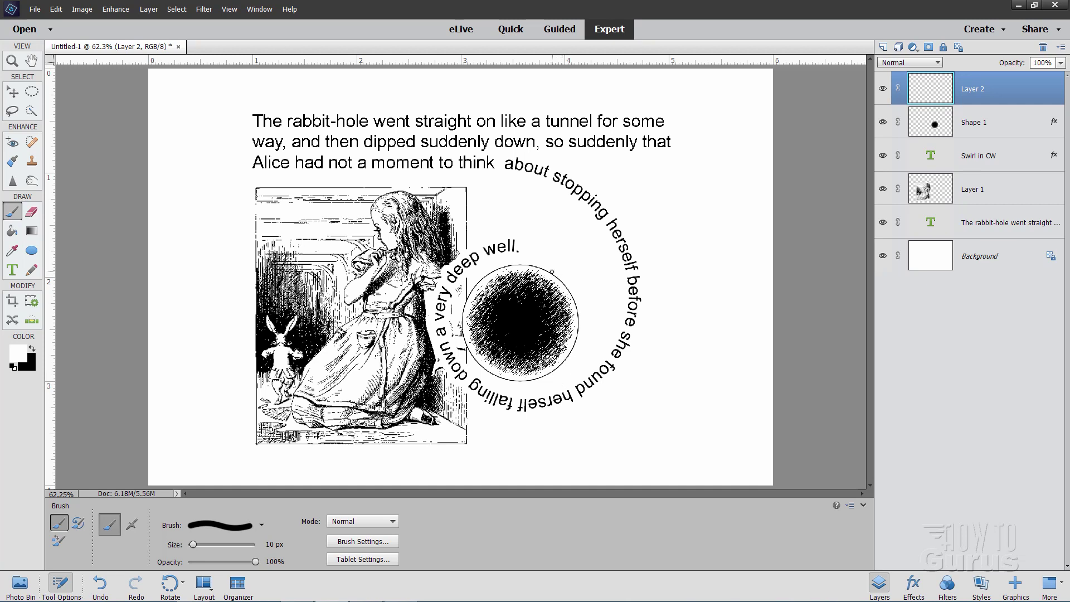
pyautogui.moveTo(550, 272)
pyautogui.mouseDown()
pyautogui.moveTo(576, 300)
pyautogui.moveTo(577, 341)
pyautogui.mouseUp()
pyautogui.moveTo(533, 385); pyautogui.dragTo(510, 384)
pyautogui.click(12, 91)
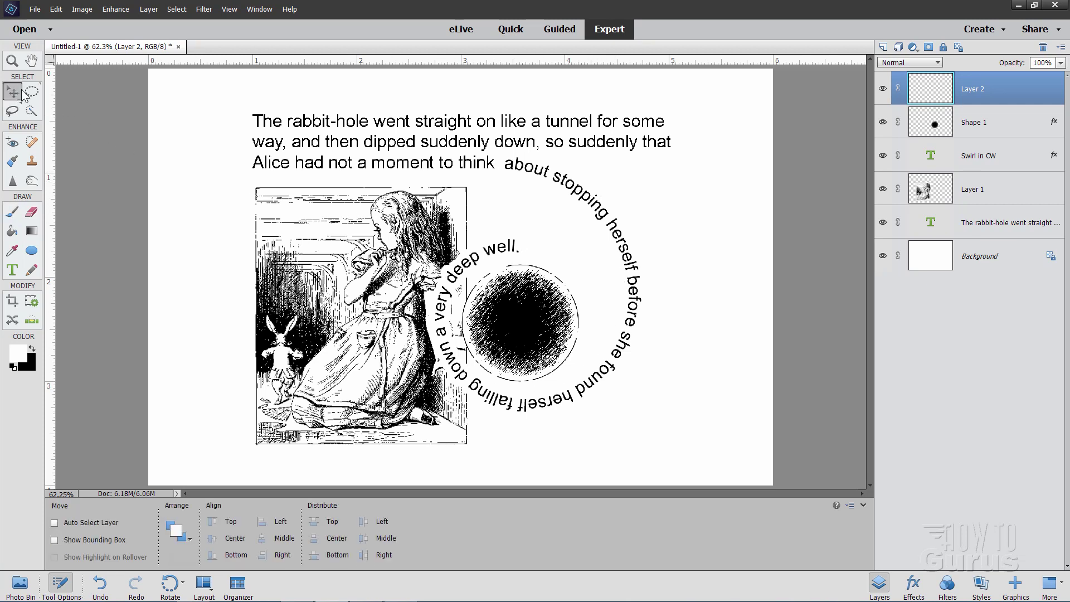